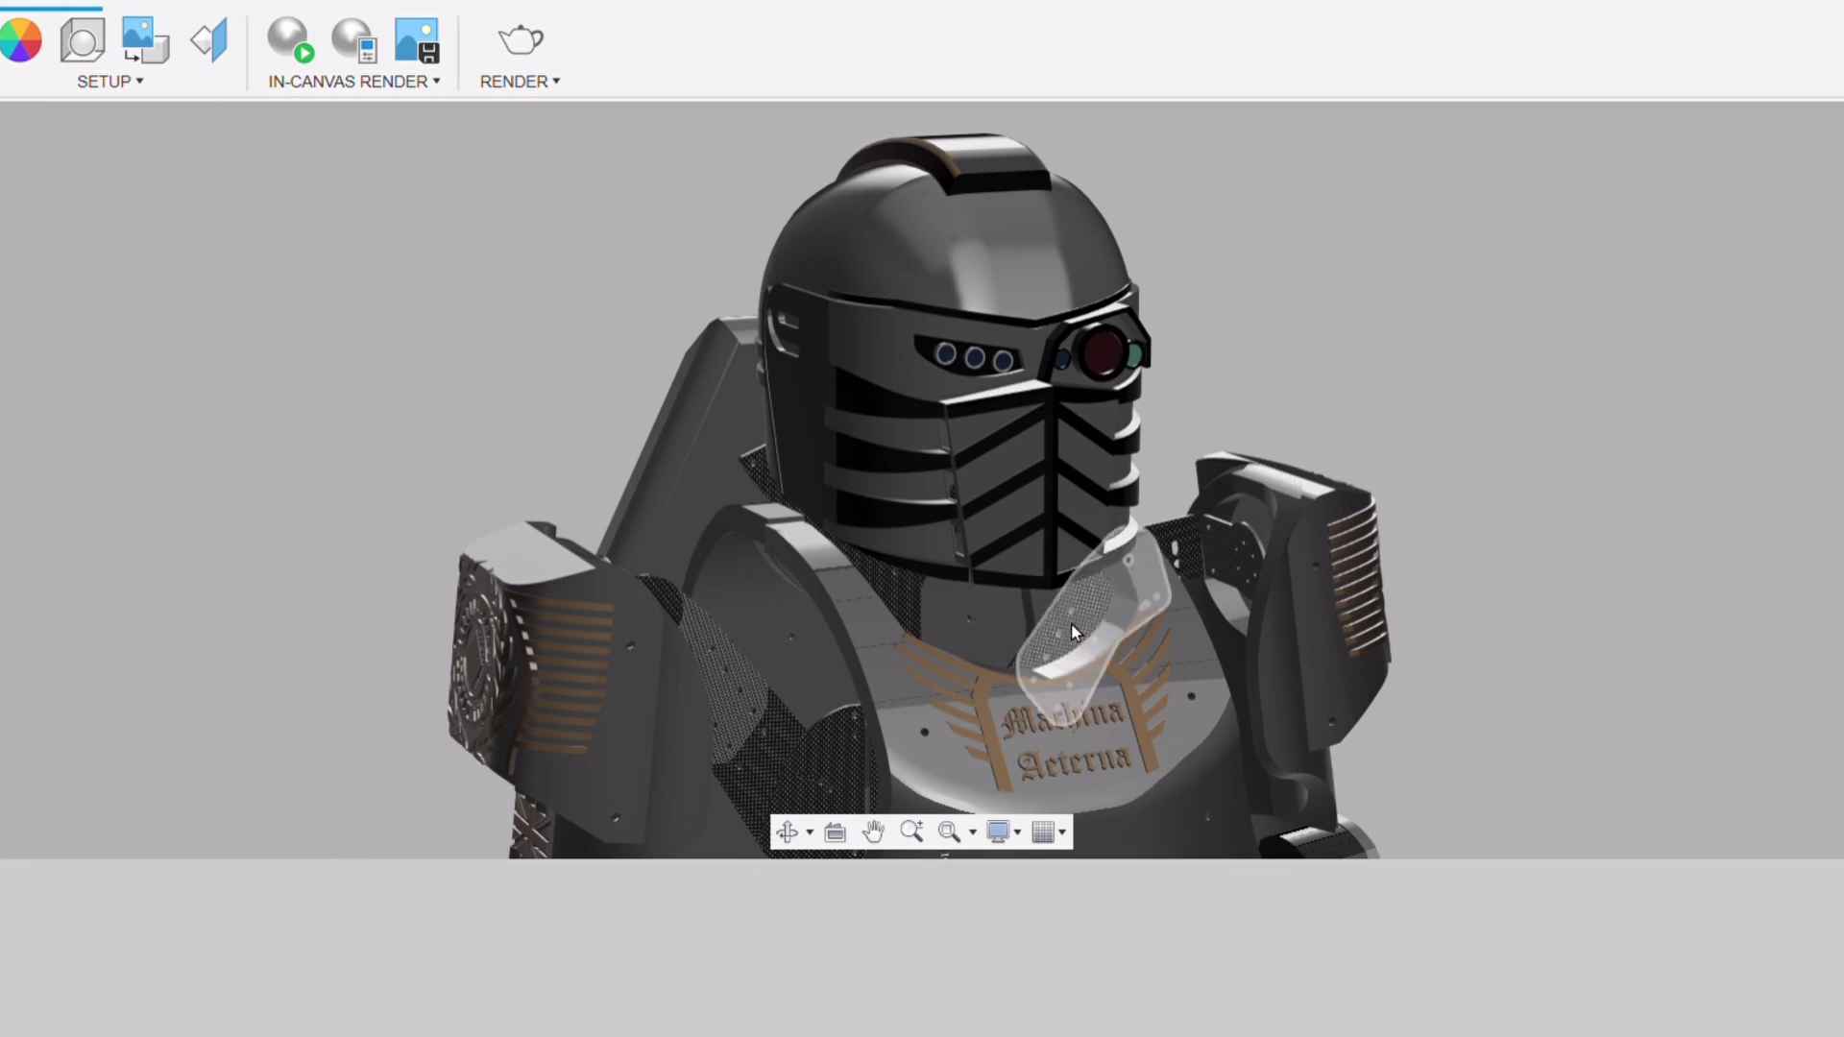
Zoom and orbit around the rendered helmet to inspect its lenses from another angle
scroll(1081, 215, "up", 5)
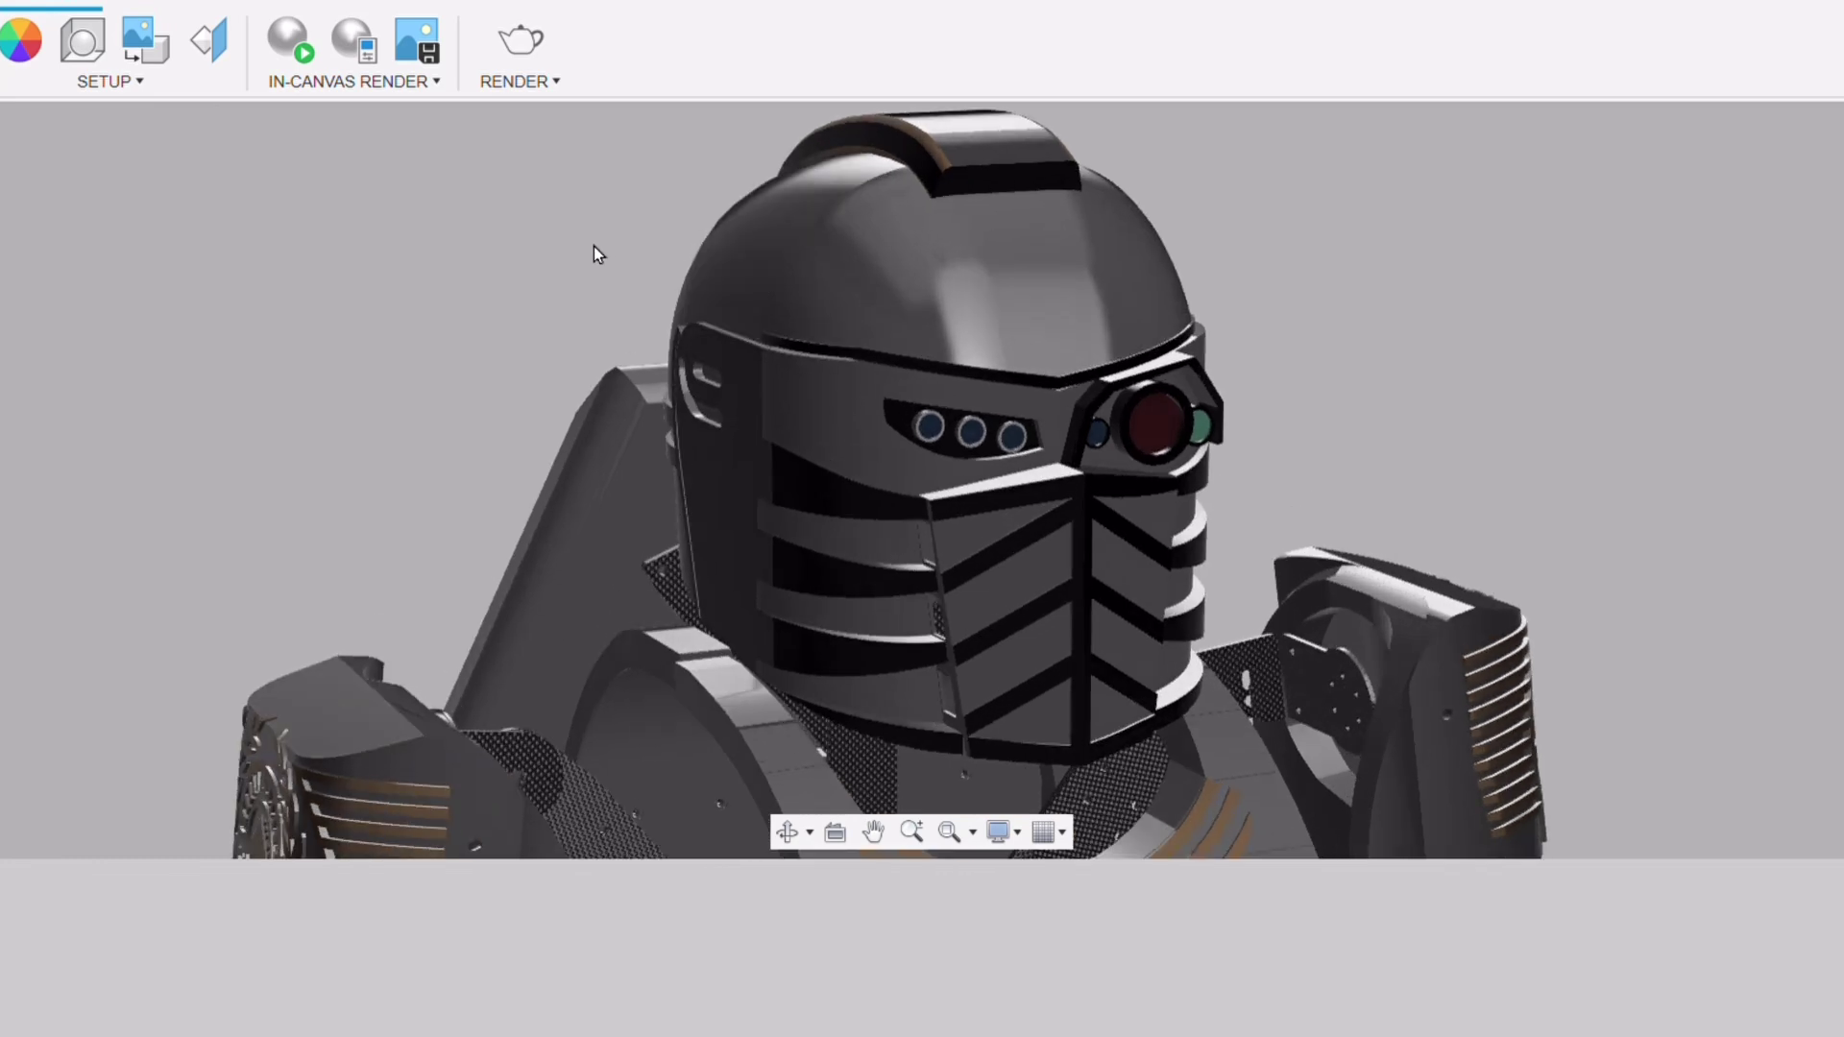
scroll(441, 351, "down", 2)
middle_click_drag(441, 354, 1696, 333, "shift")
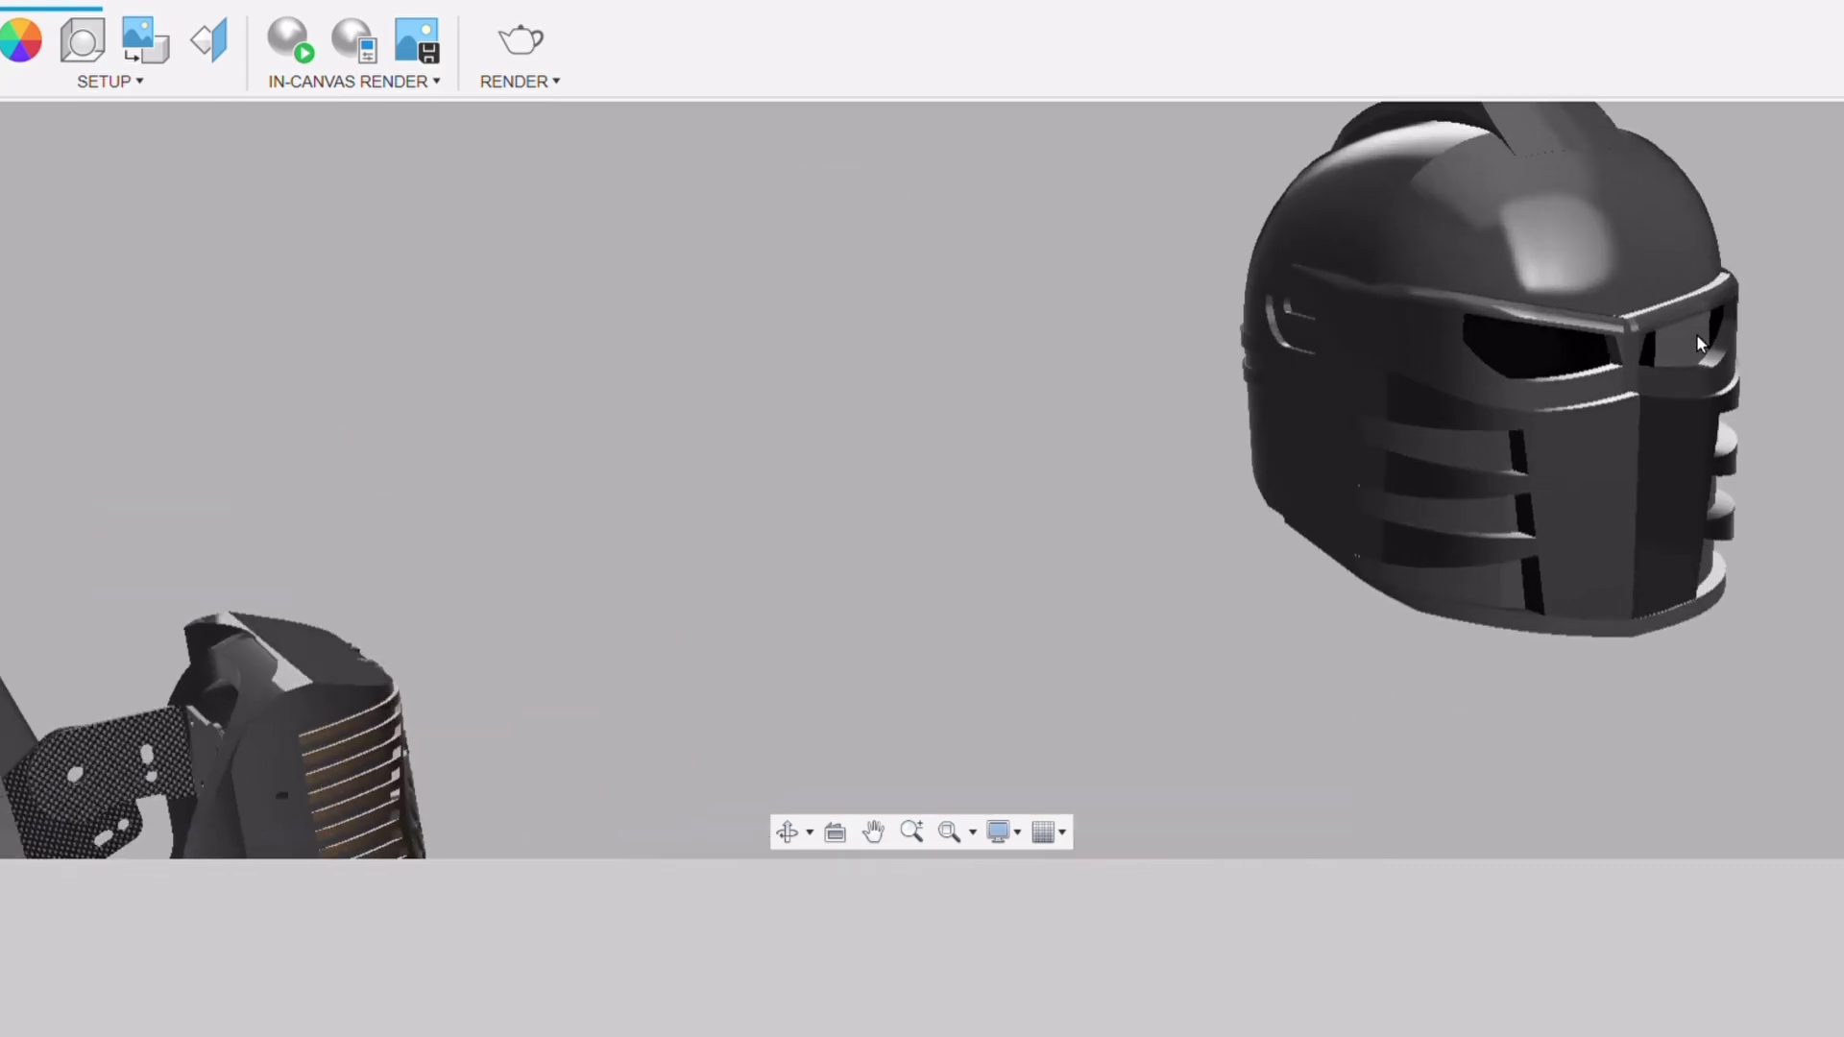
scroll(1665, 368, "up", 3)
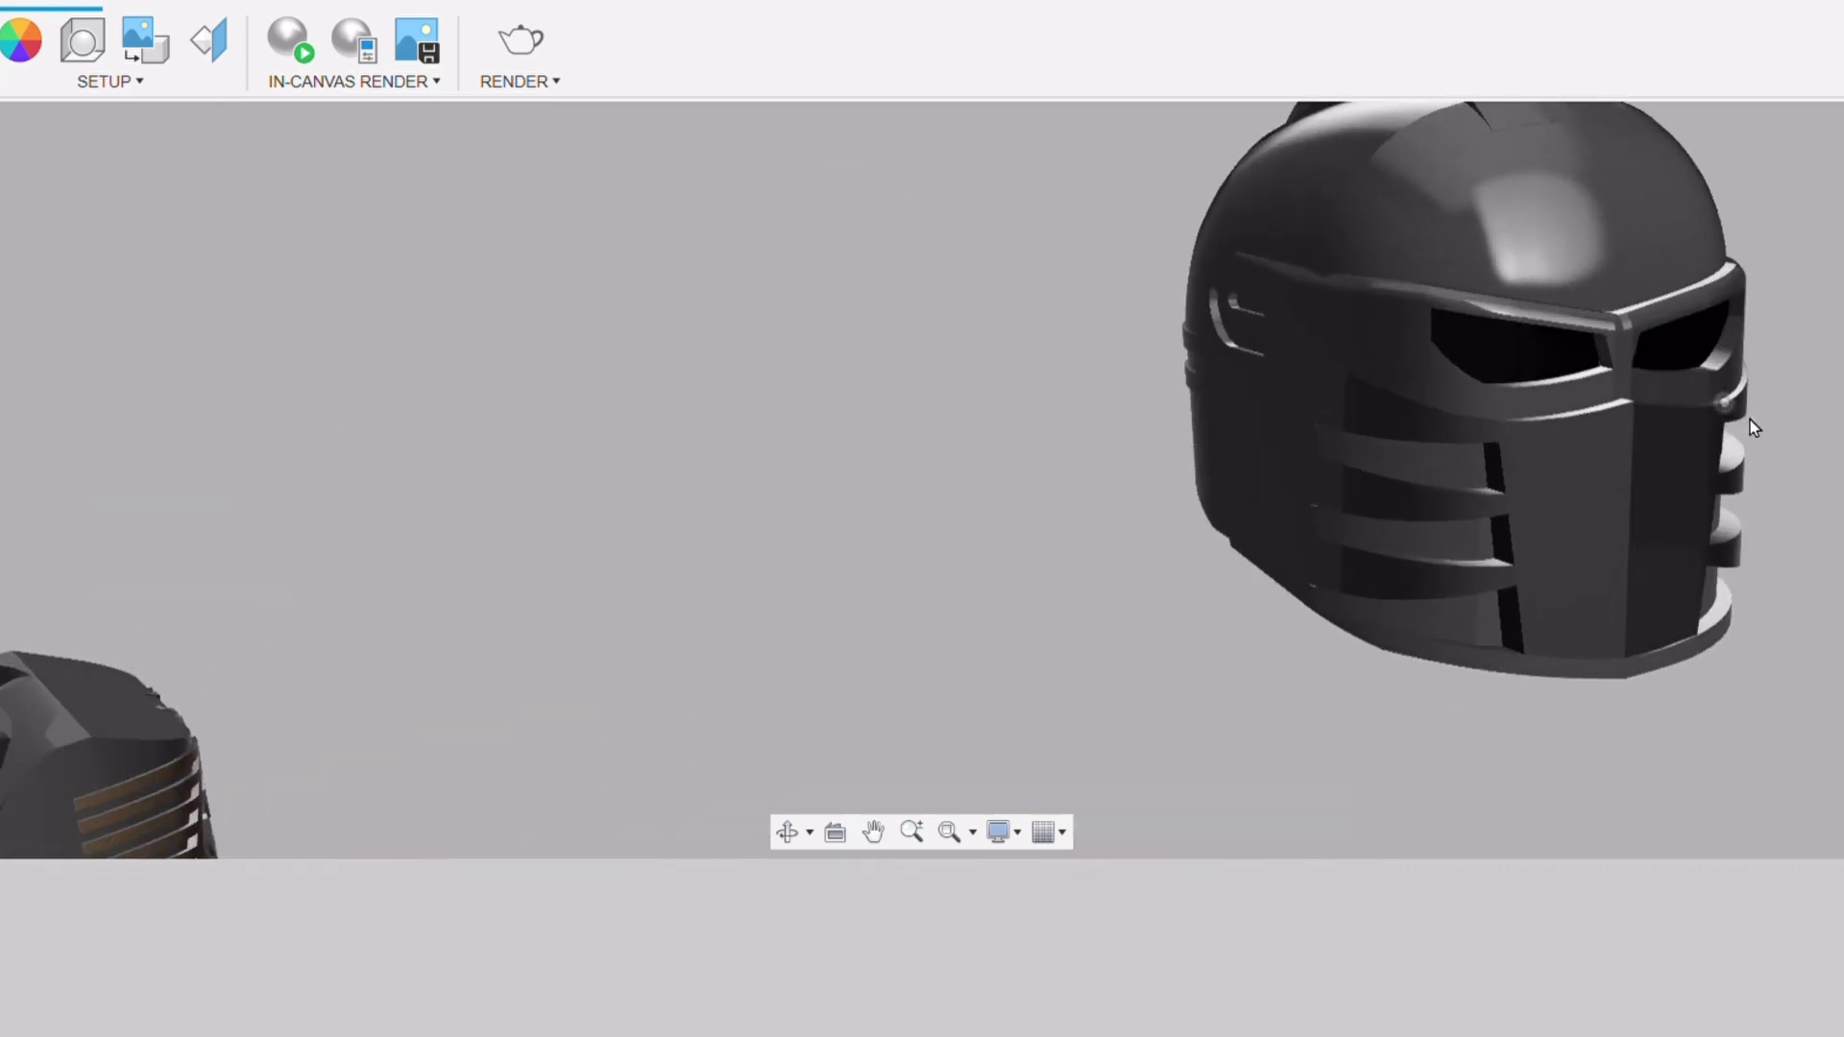
scroll(1752, 419, "down", 3)
scroll(413, 454, "up", 1)
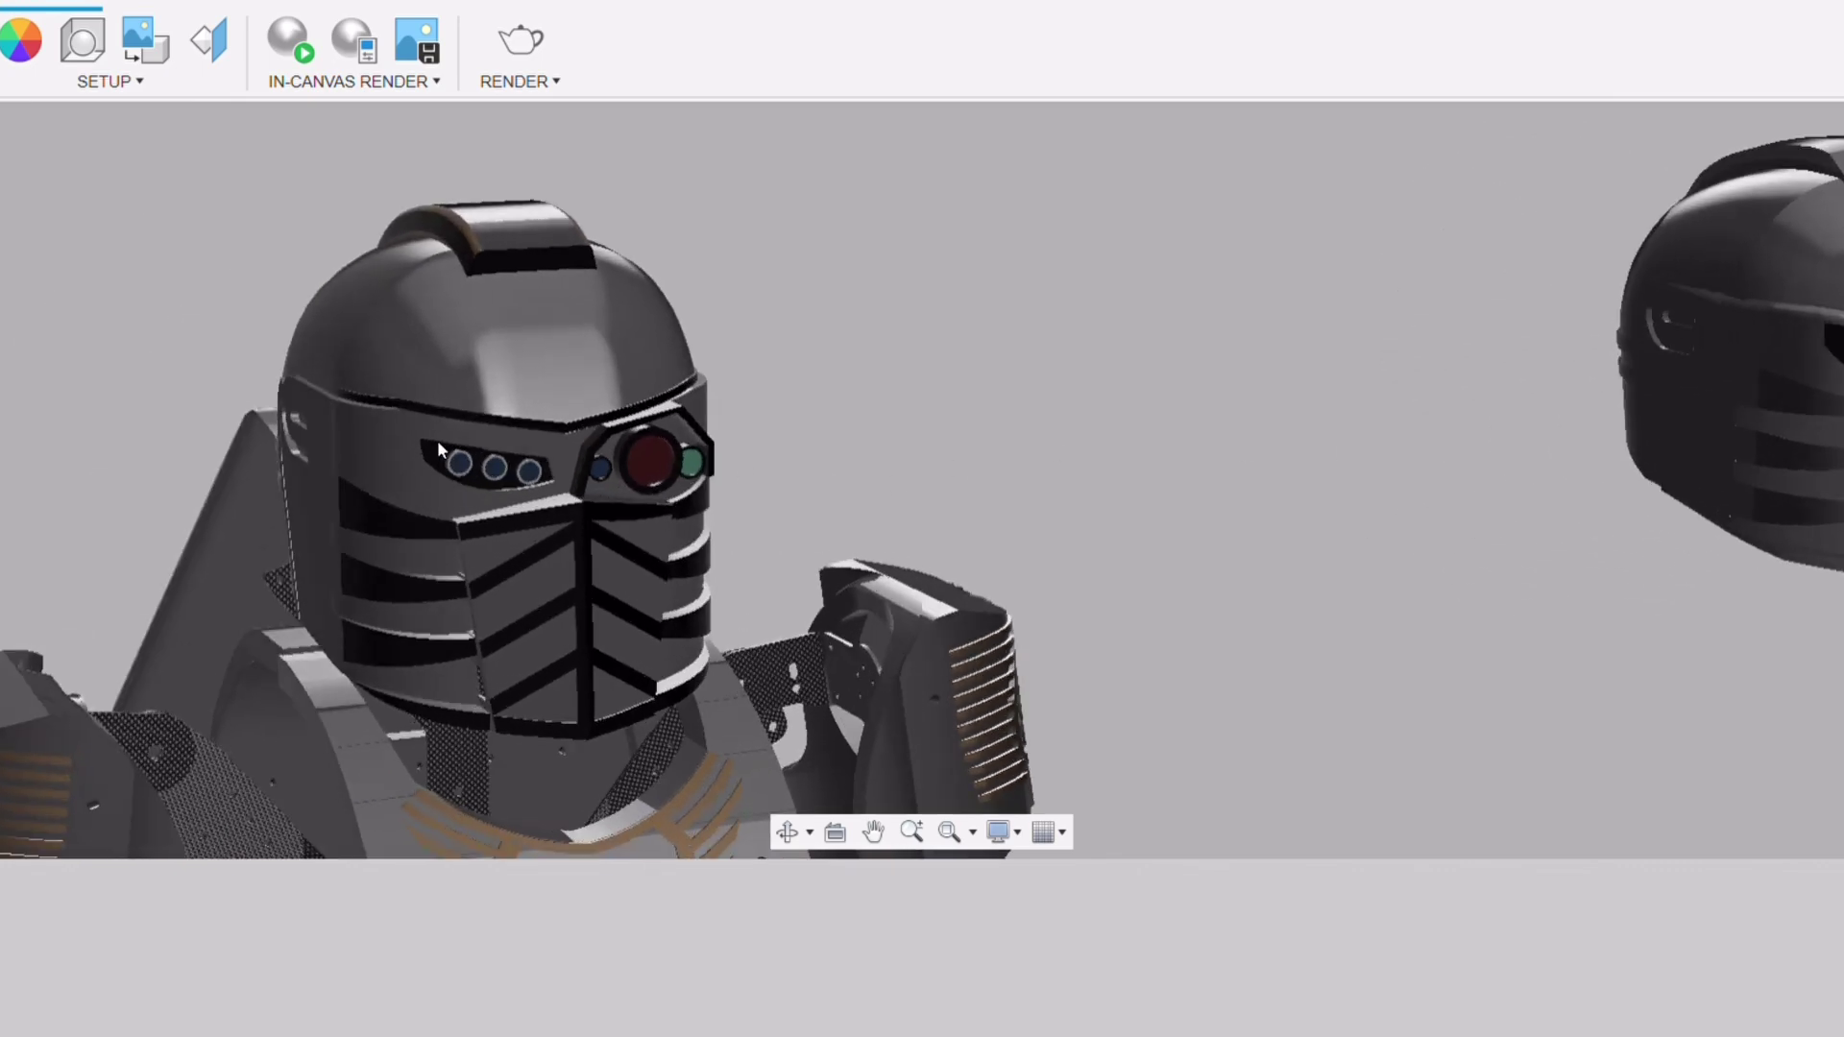
scroll(413, 453, "up", 5)
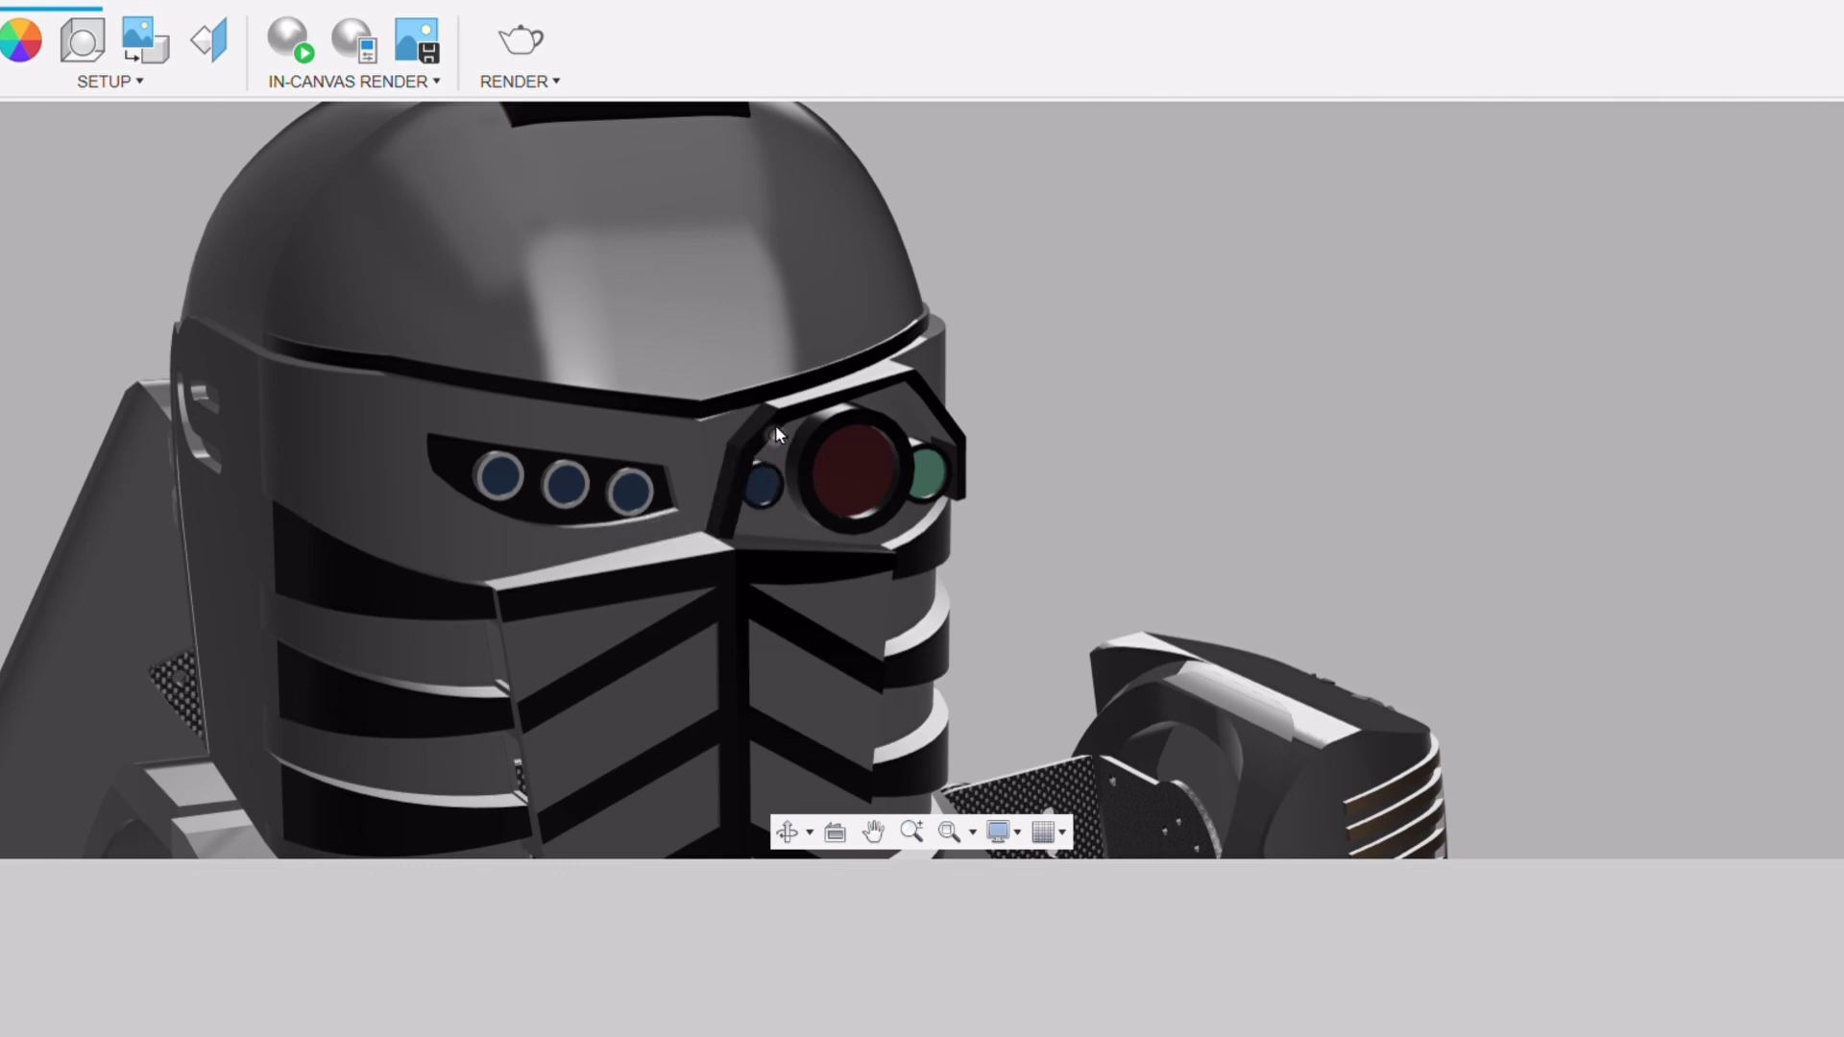
scroll(723, 448, "up", 4)
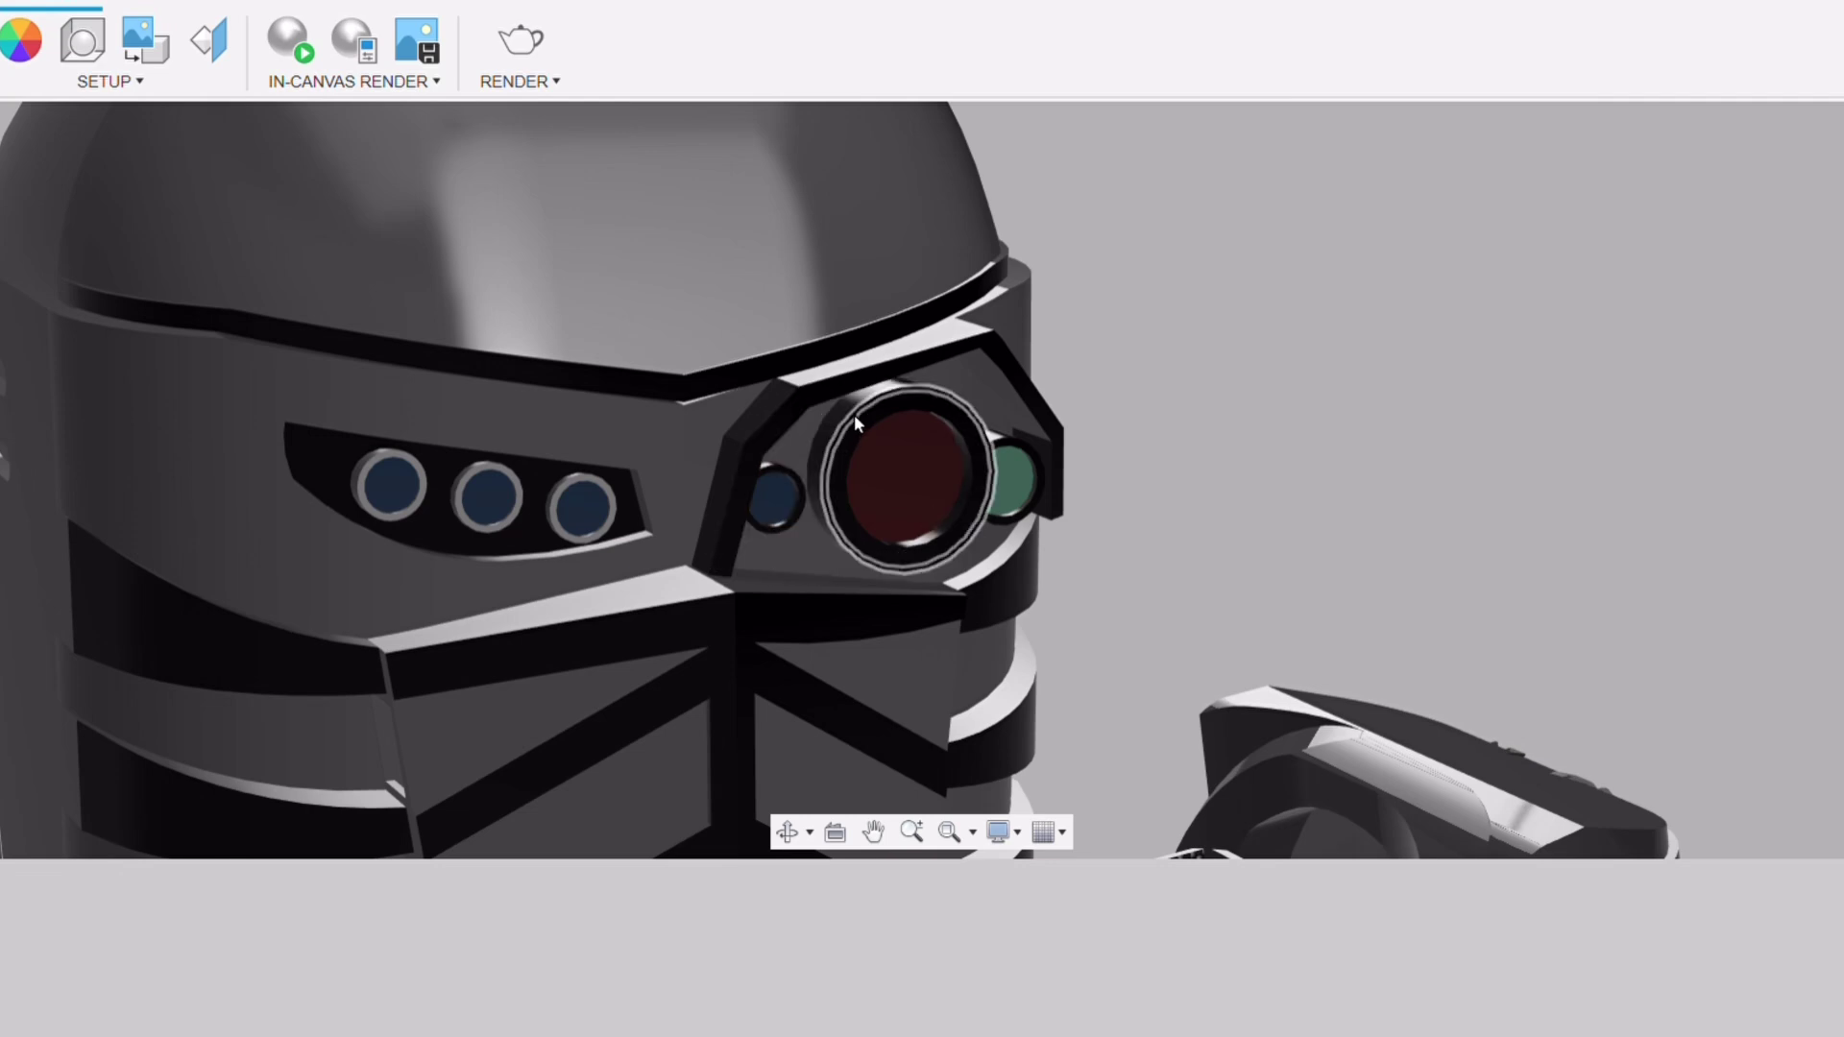
Pan the helmet toward the lower right and zoom in and out to frame it
middle_click_drag(851, 411, 918, 473)
scroll(954, 538, "up", 2)
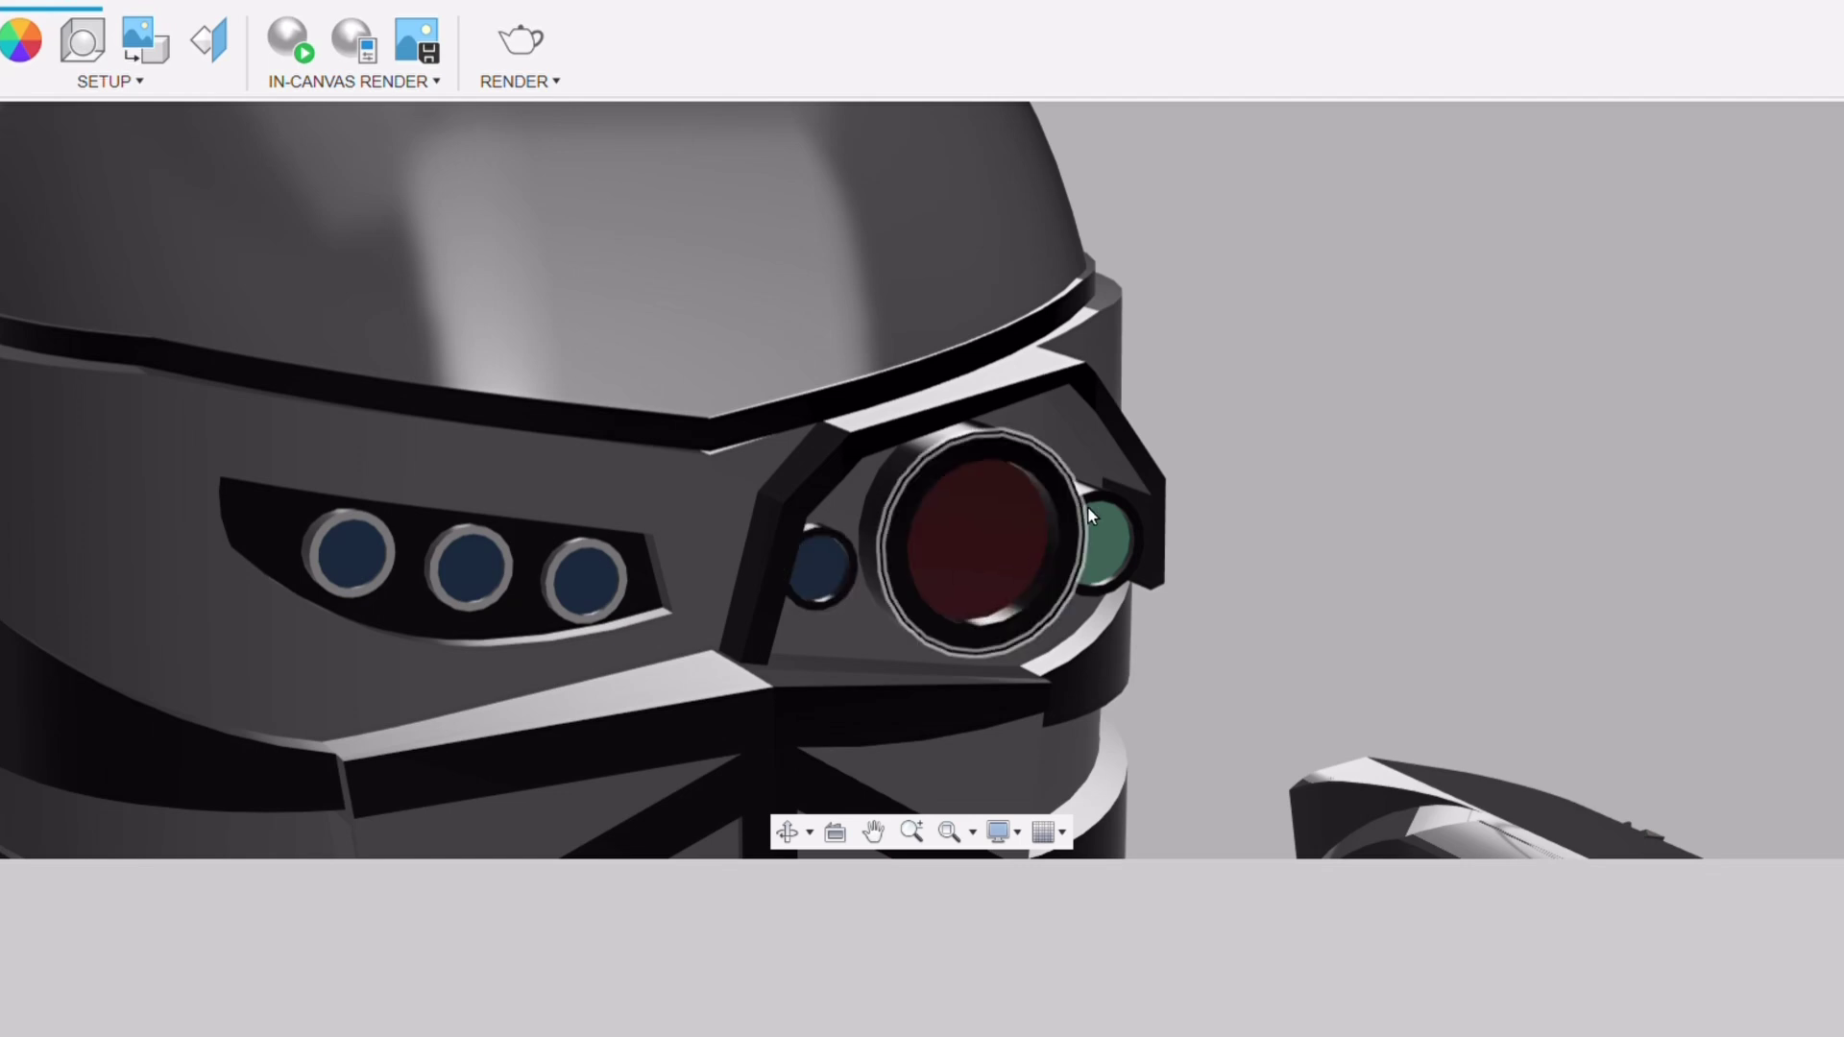
scroll(913, 646, "down", 1)
scroll(910, 644, "down", 5)
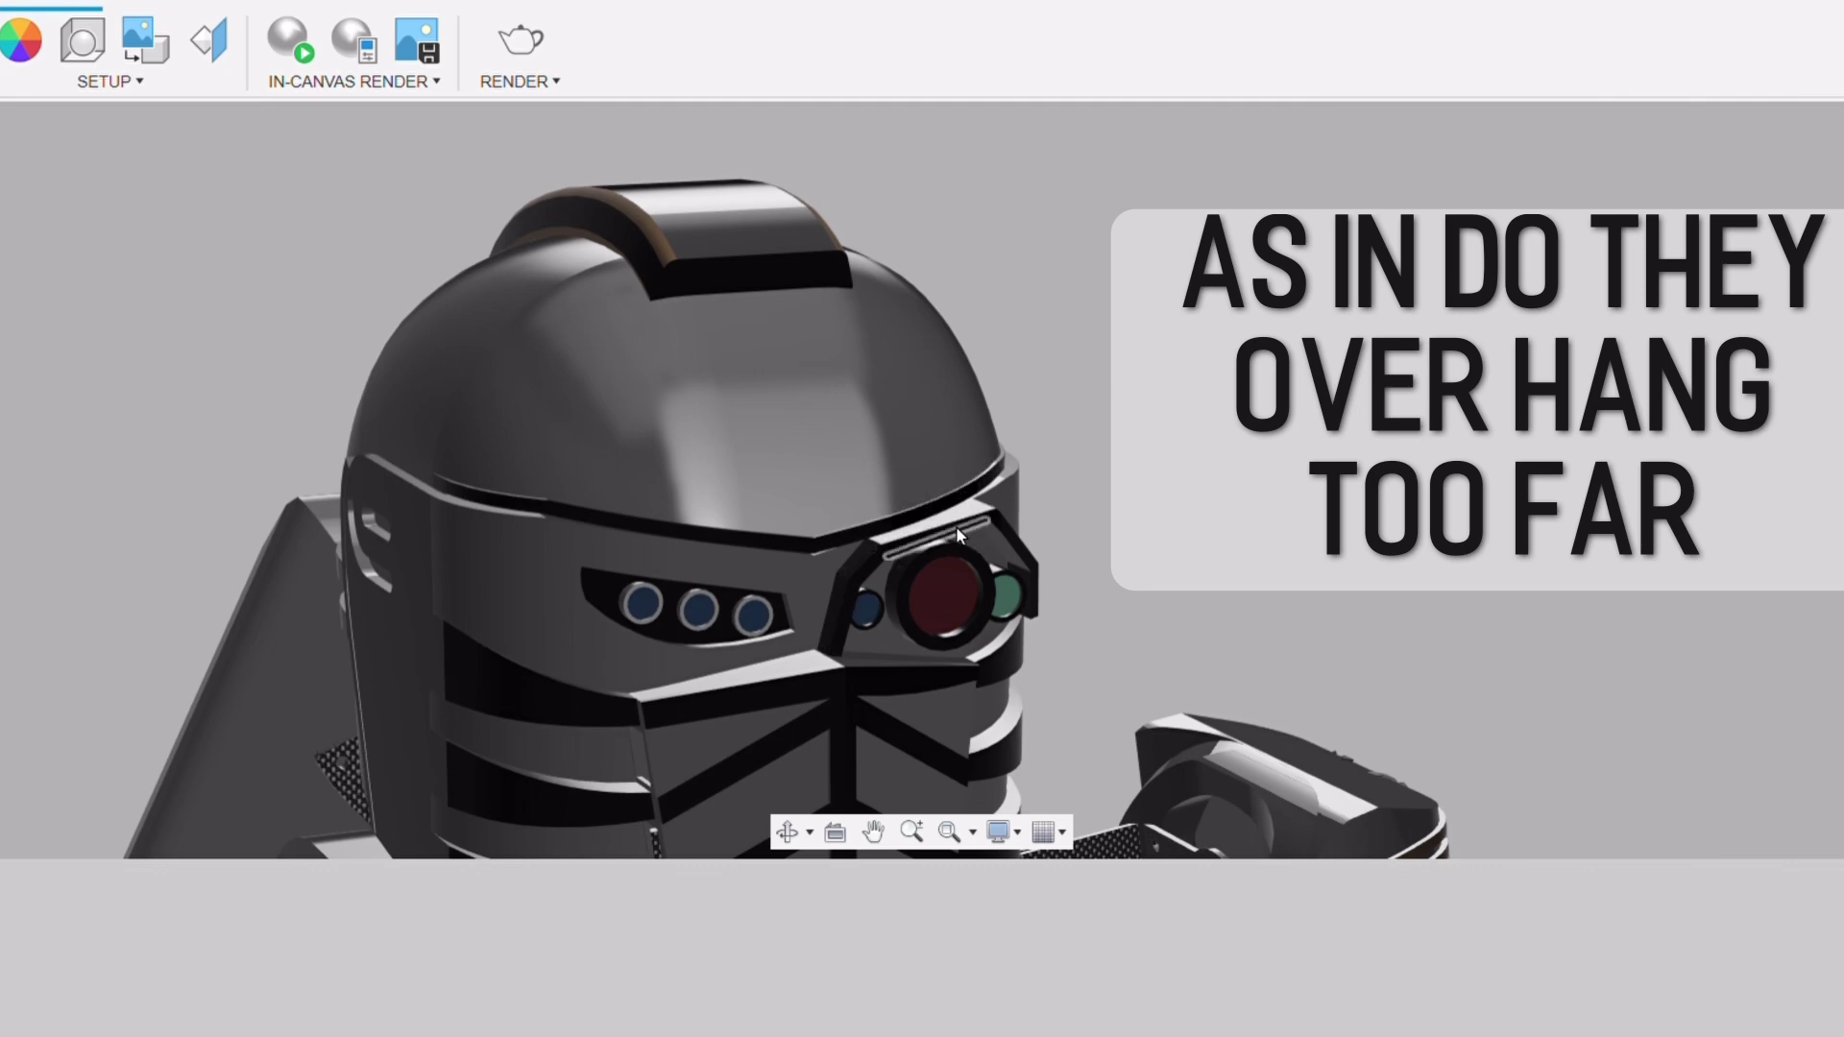
scroll(963, 438, "up", 4)
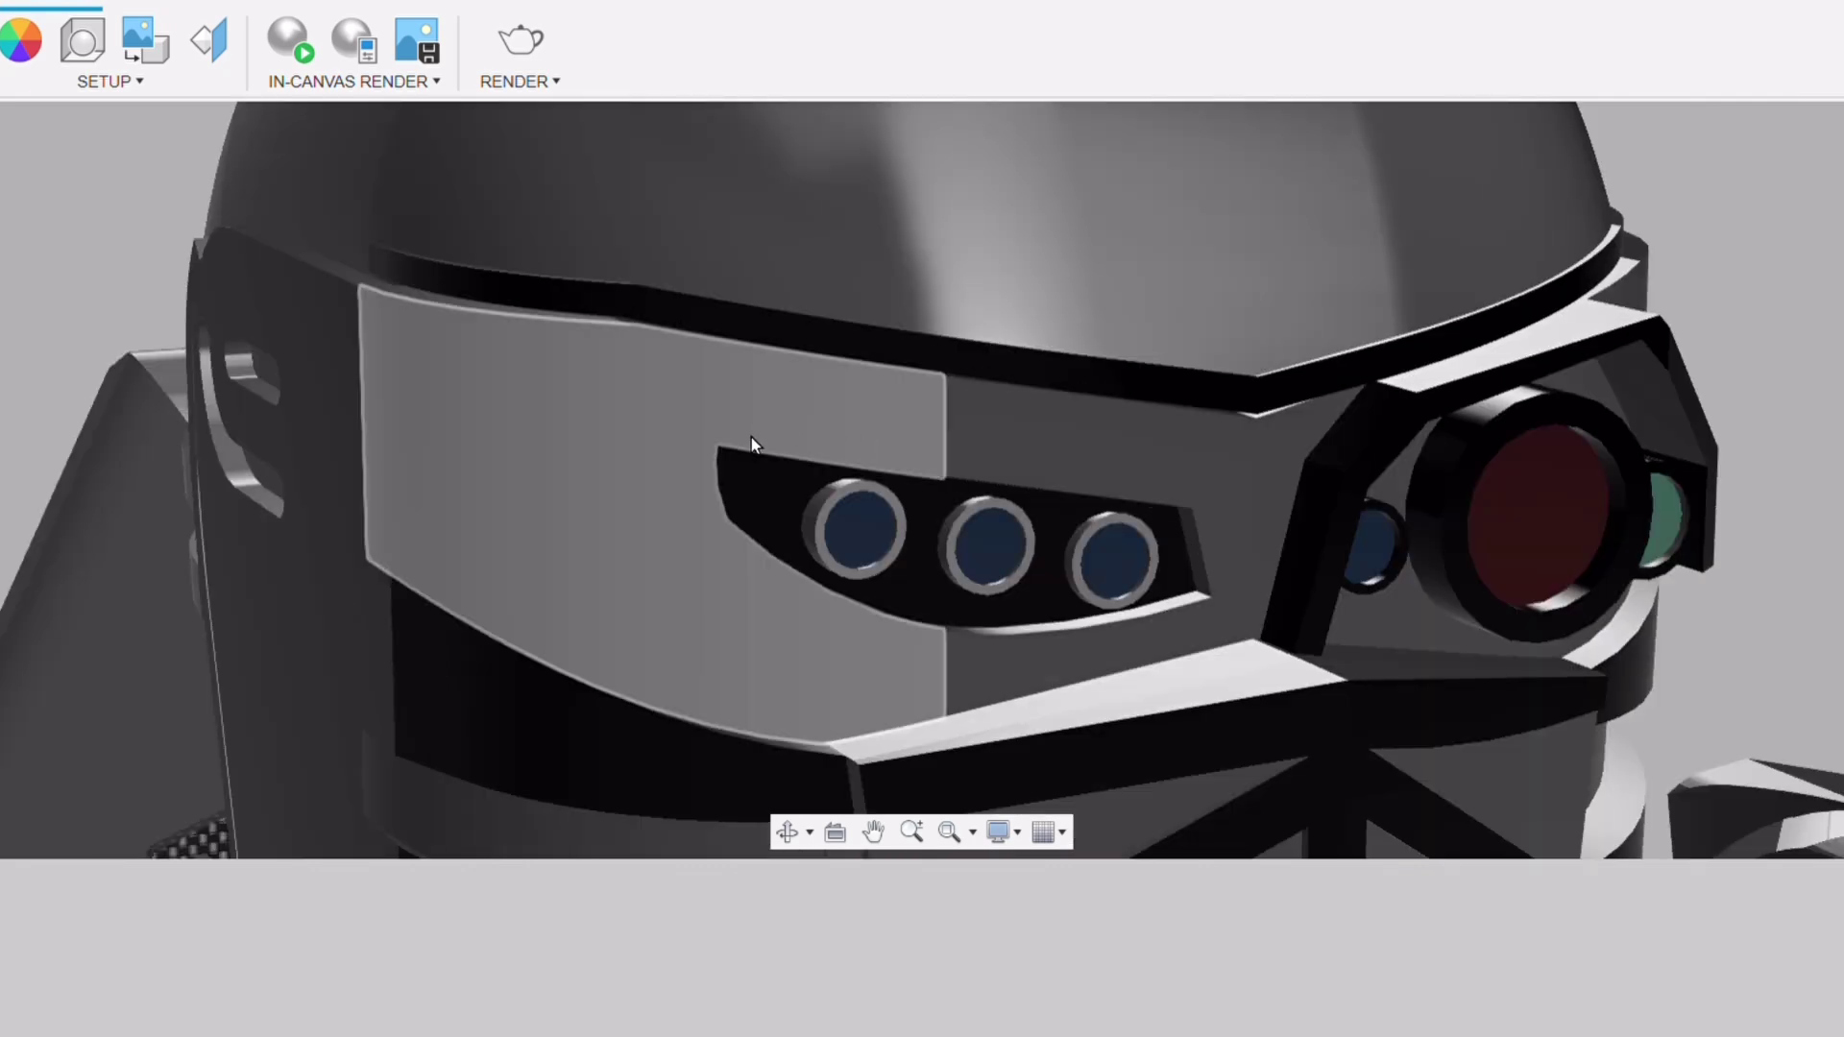
scroll(843, 532, "up", 2)
scroll(842, 528, "up", 1)
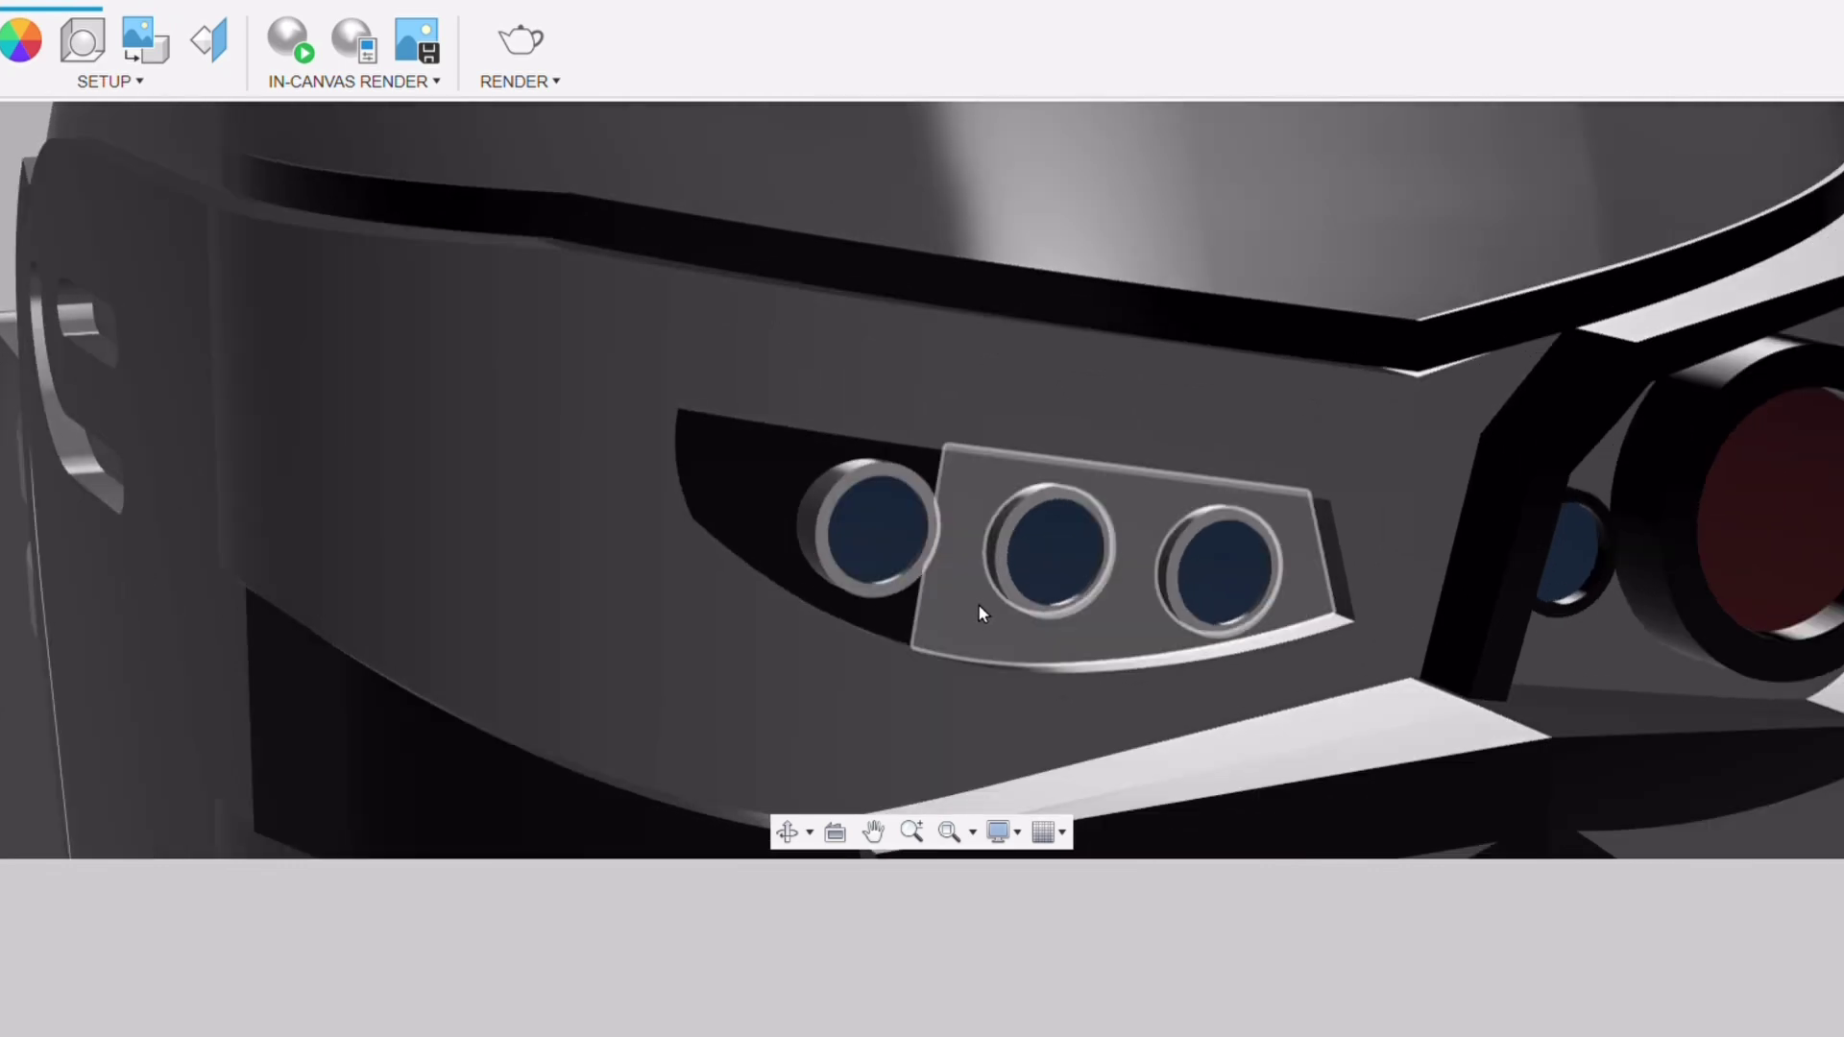
scroll(981, 603, "down", 5)
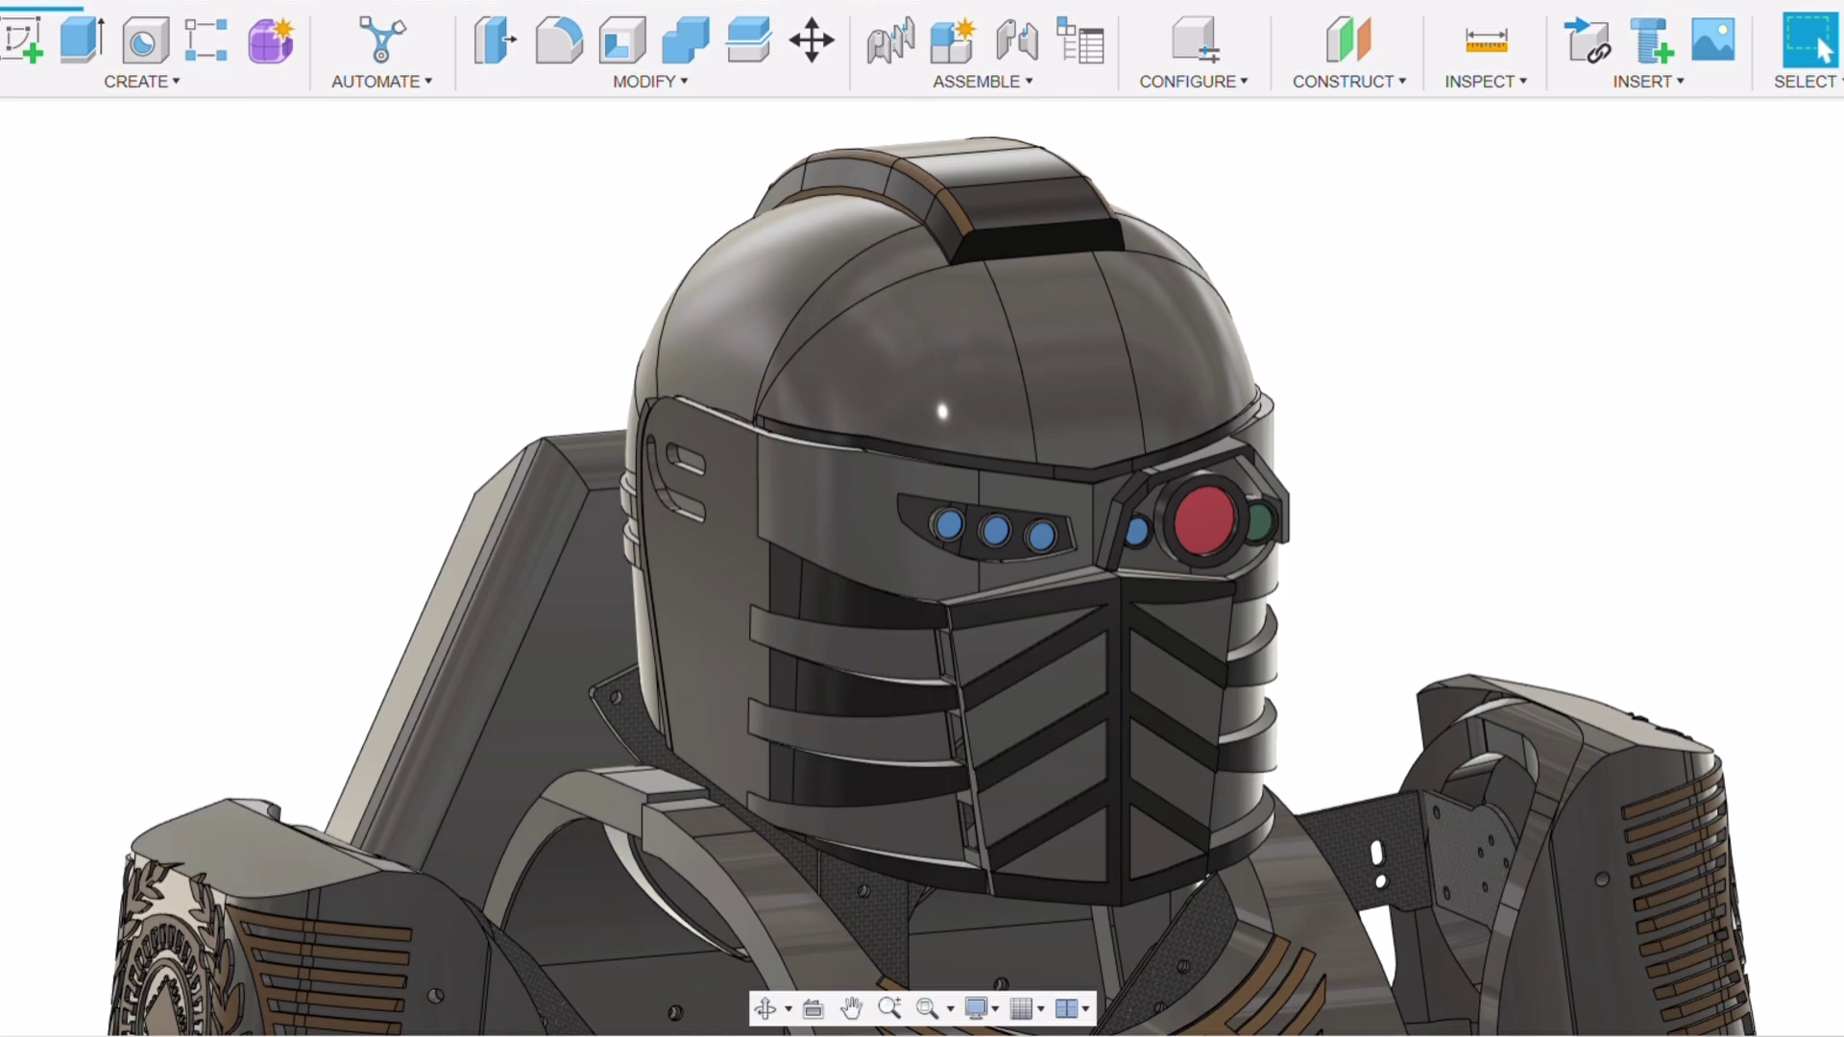
middle_click_drag(865, 577, 625, 636, "shift")
scroll(595, 593, "up", 6)
scroll(768, 586, "up", 3)
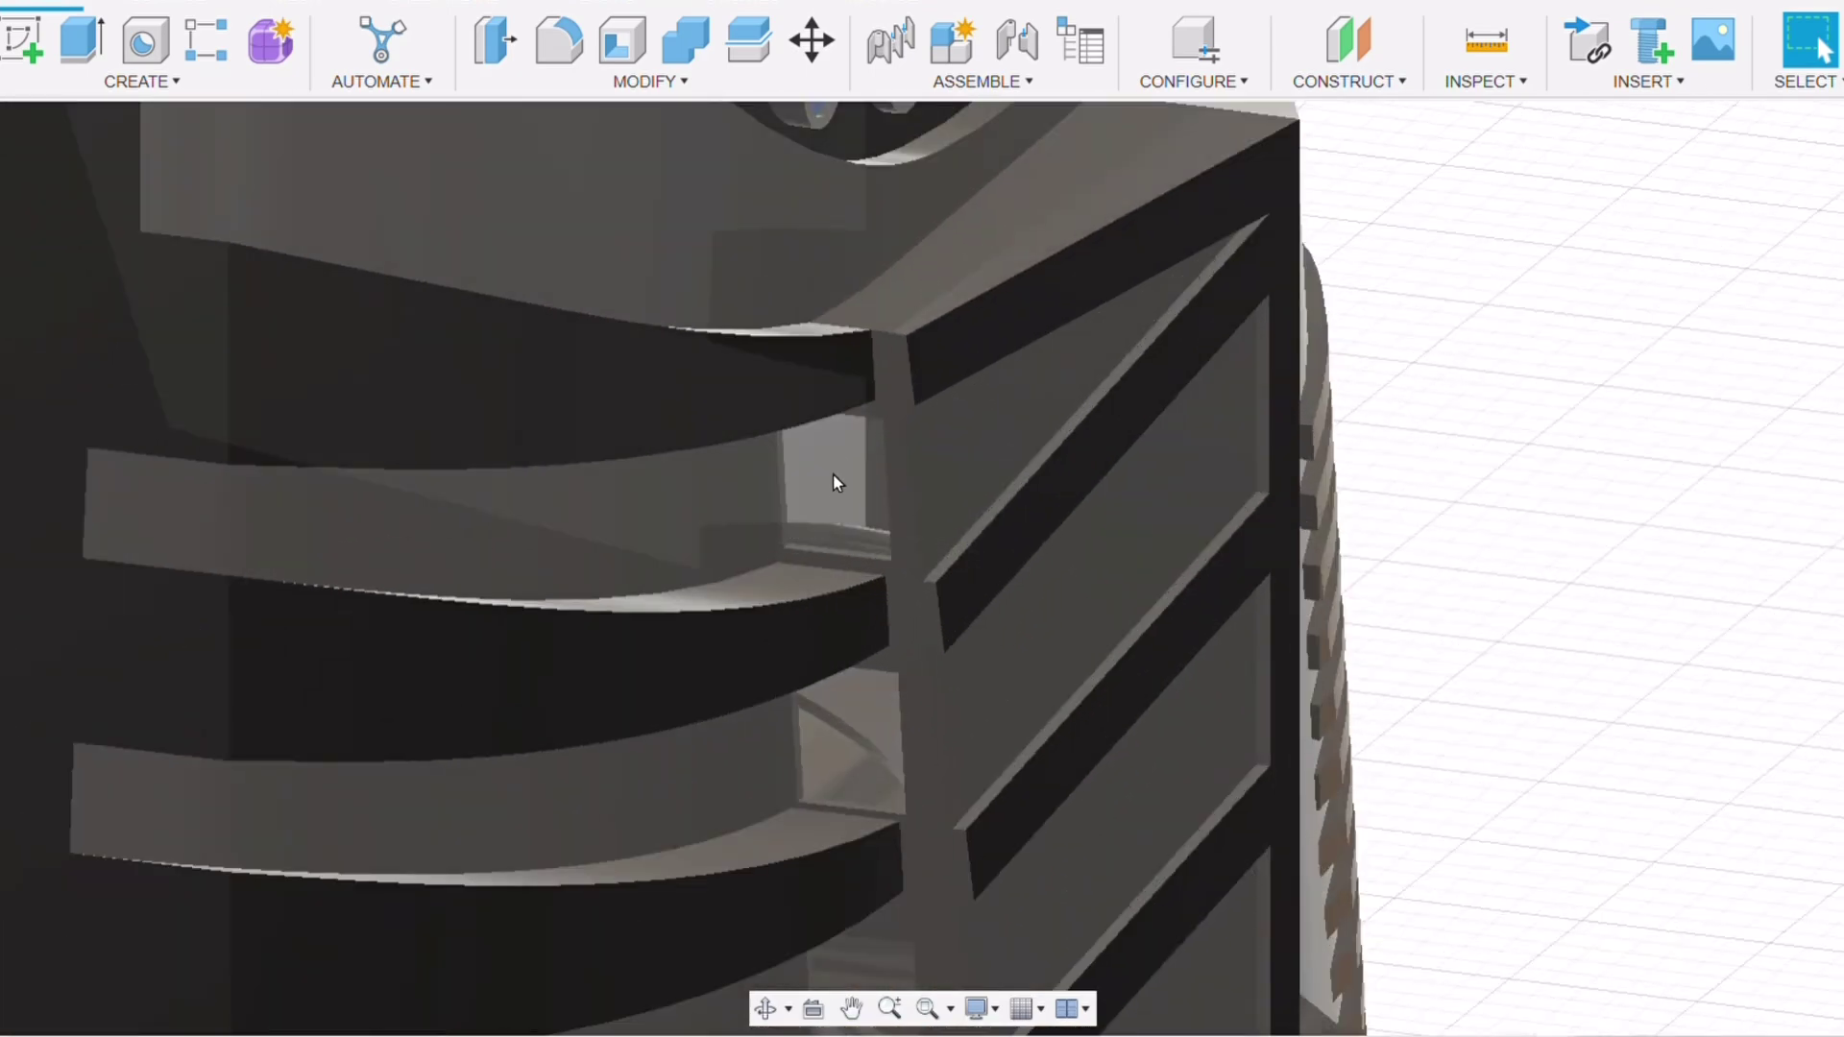
scroll(804, 442, "down", 5)
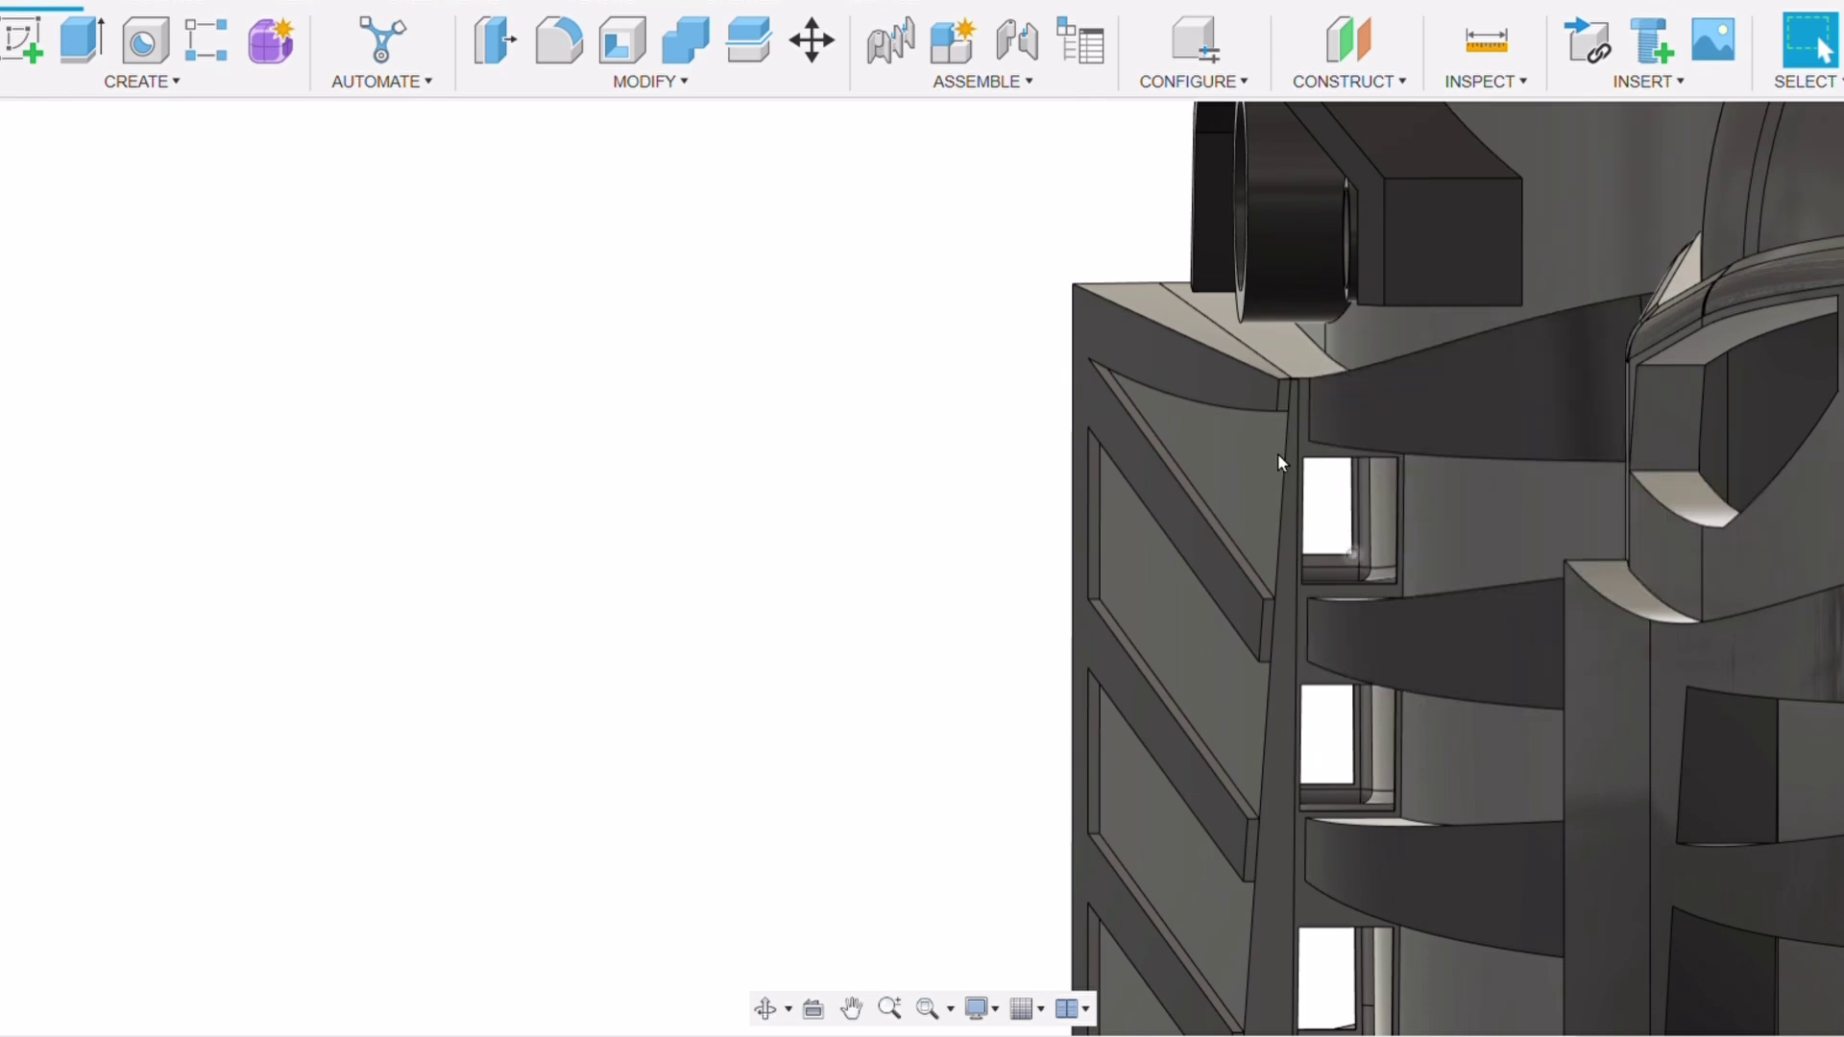
scroll(986, 516, "down", 3)
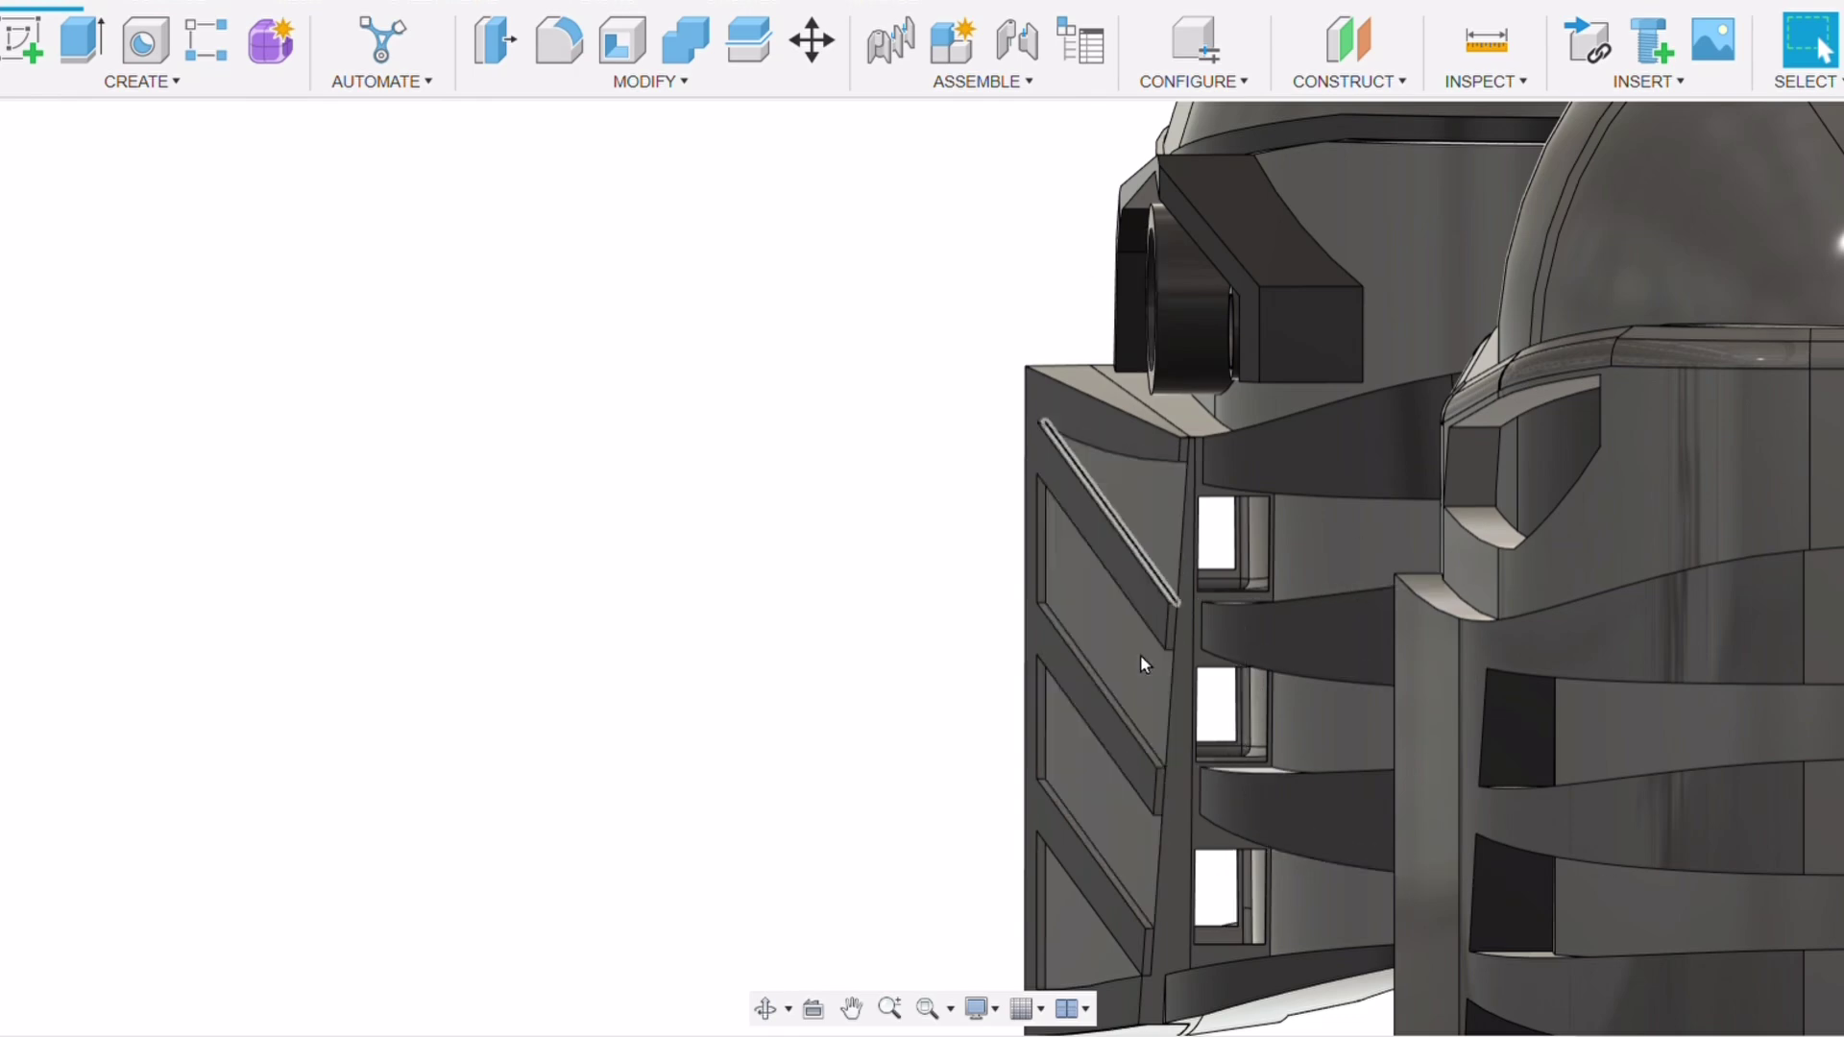
scroll(730, 516, "down", 3)
scroll(730, 517, "down", 2)
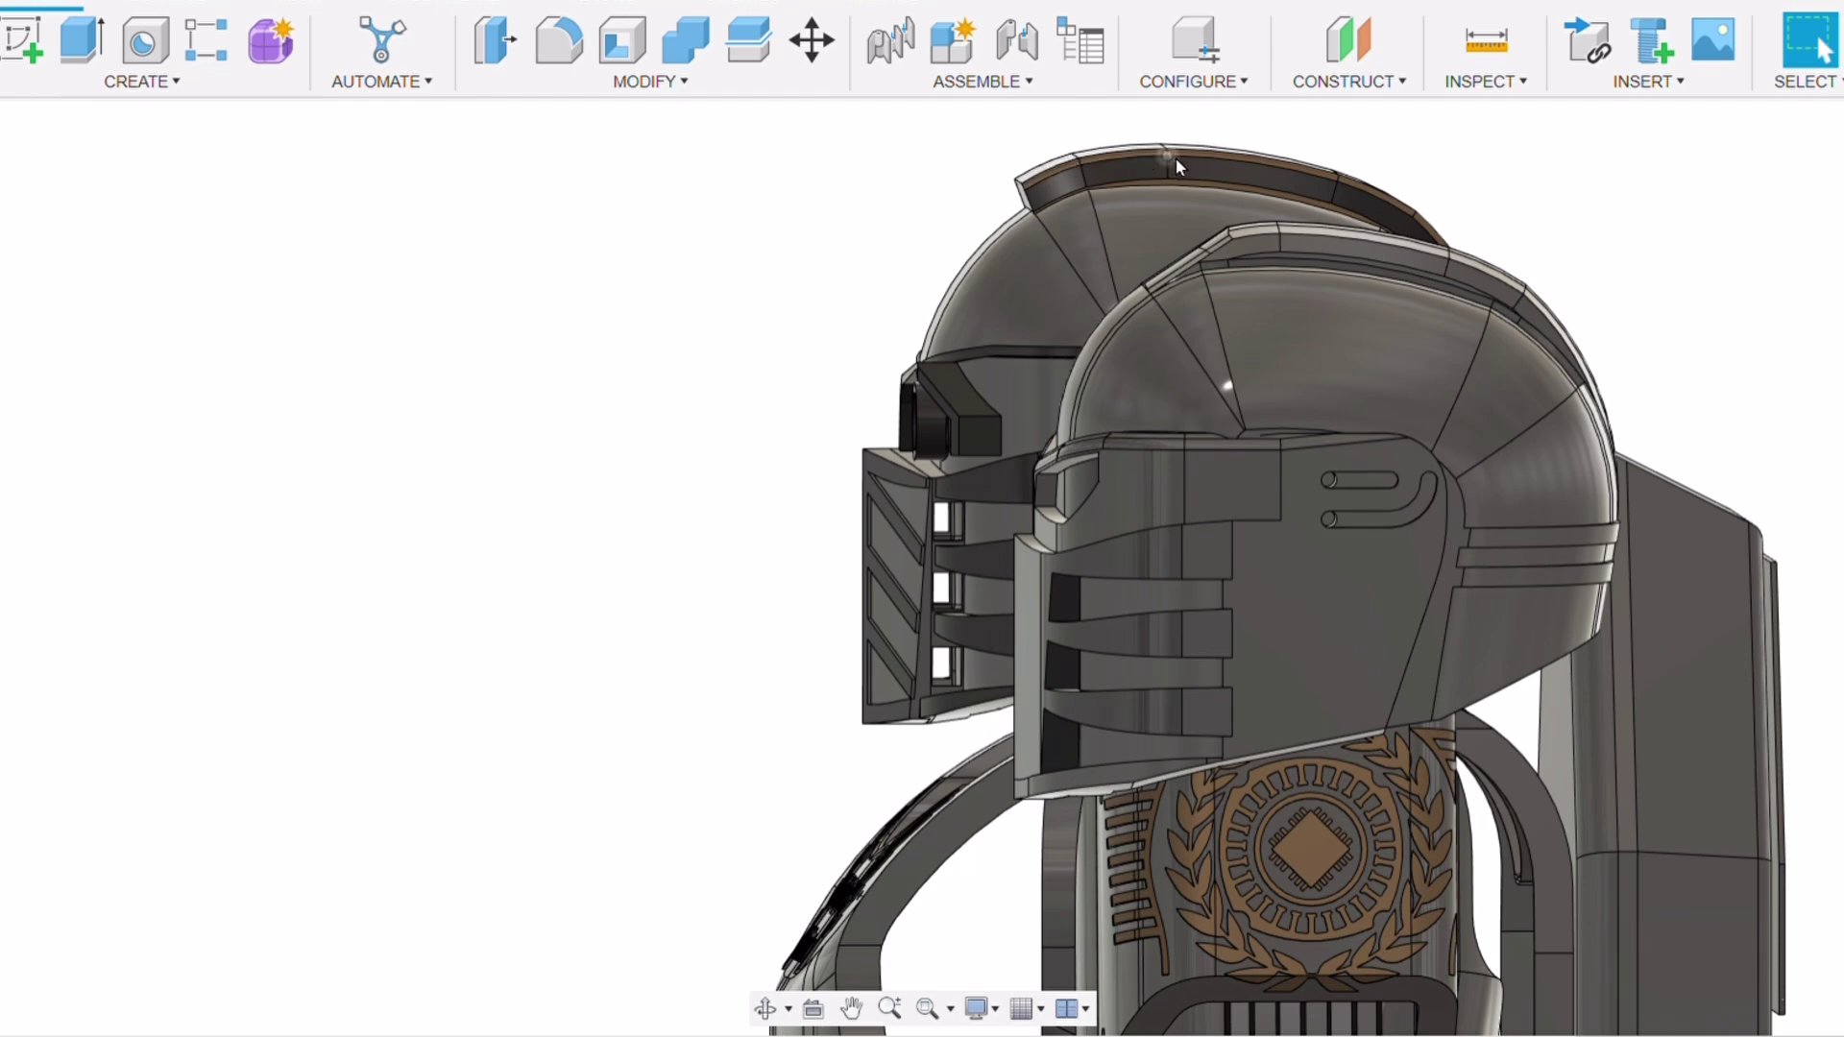
scroll(986, 231, "up", 2)
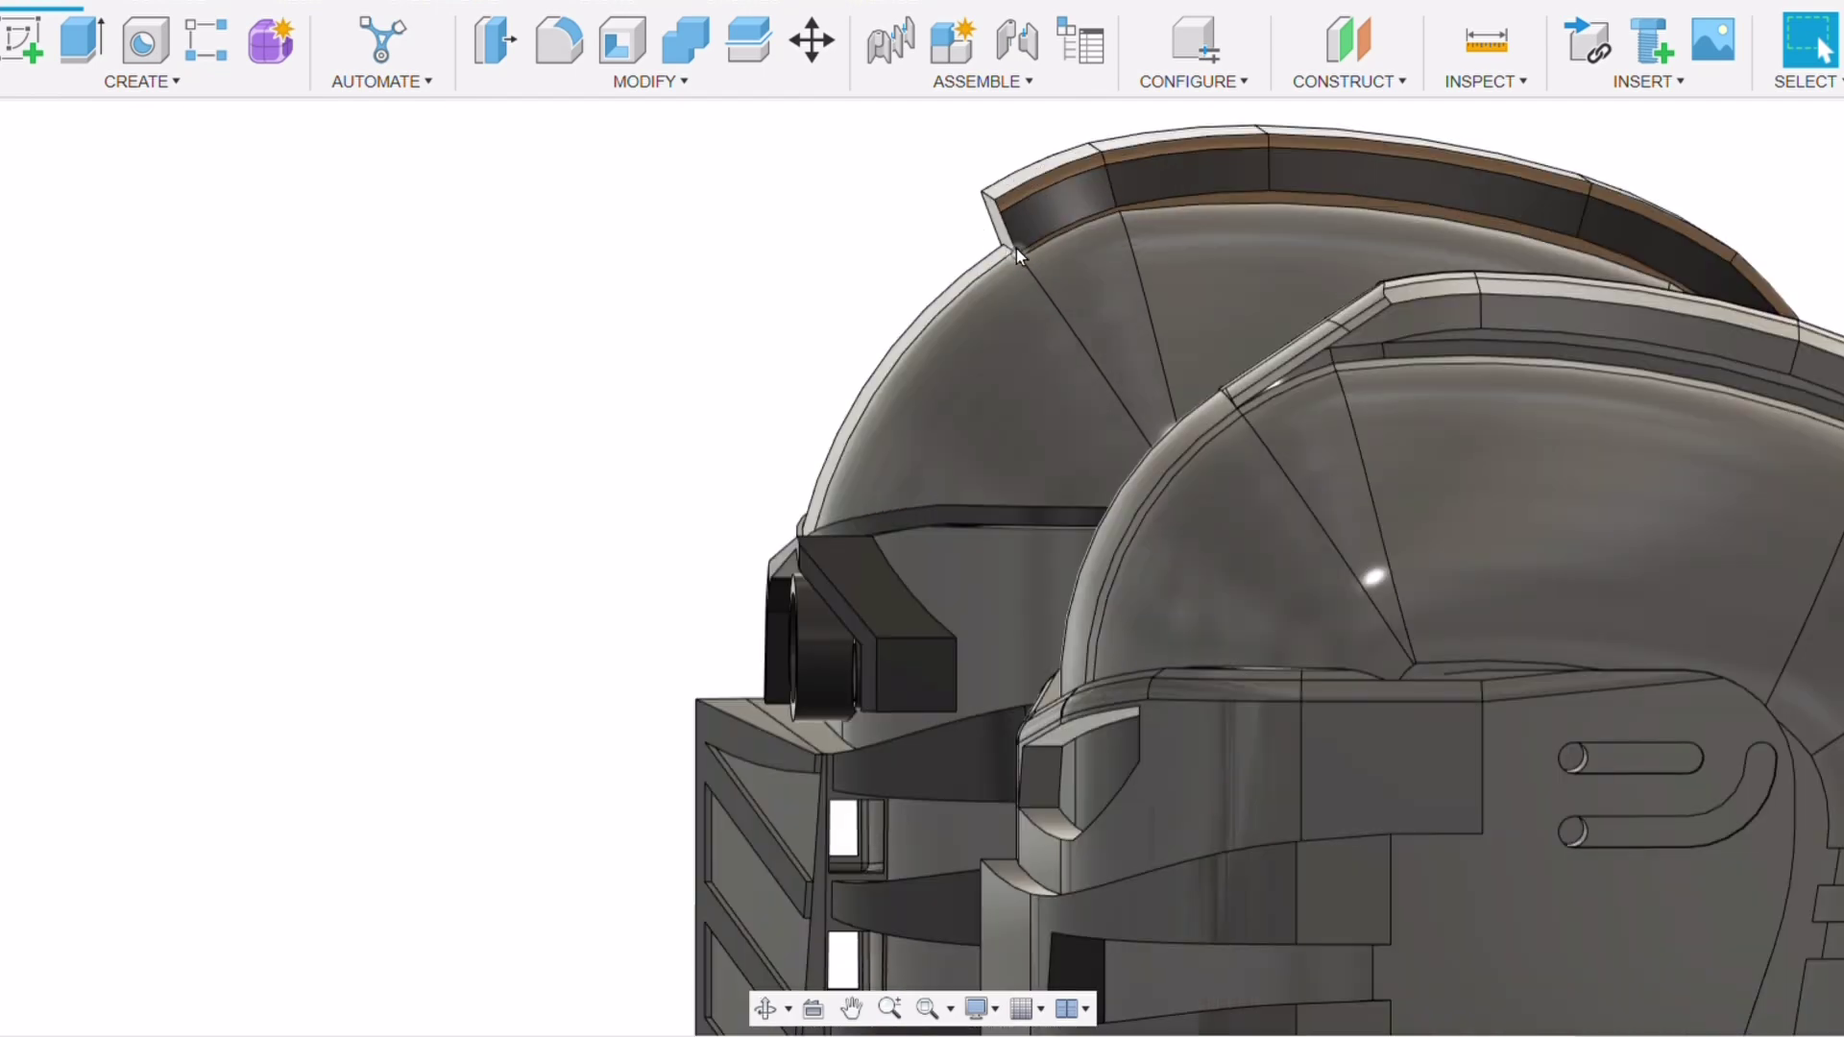
scroll(764, 317, "down", 2)
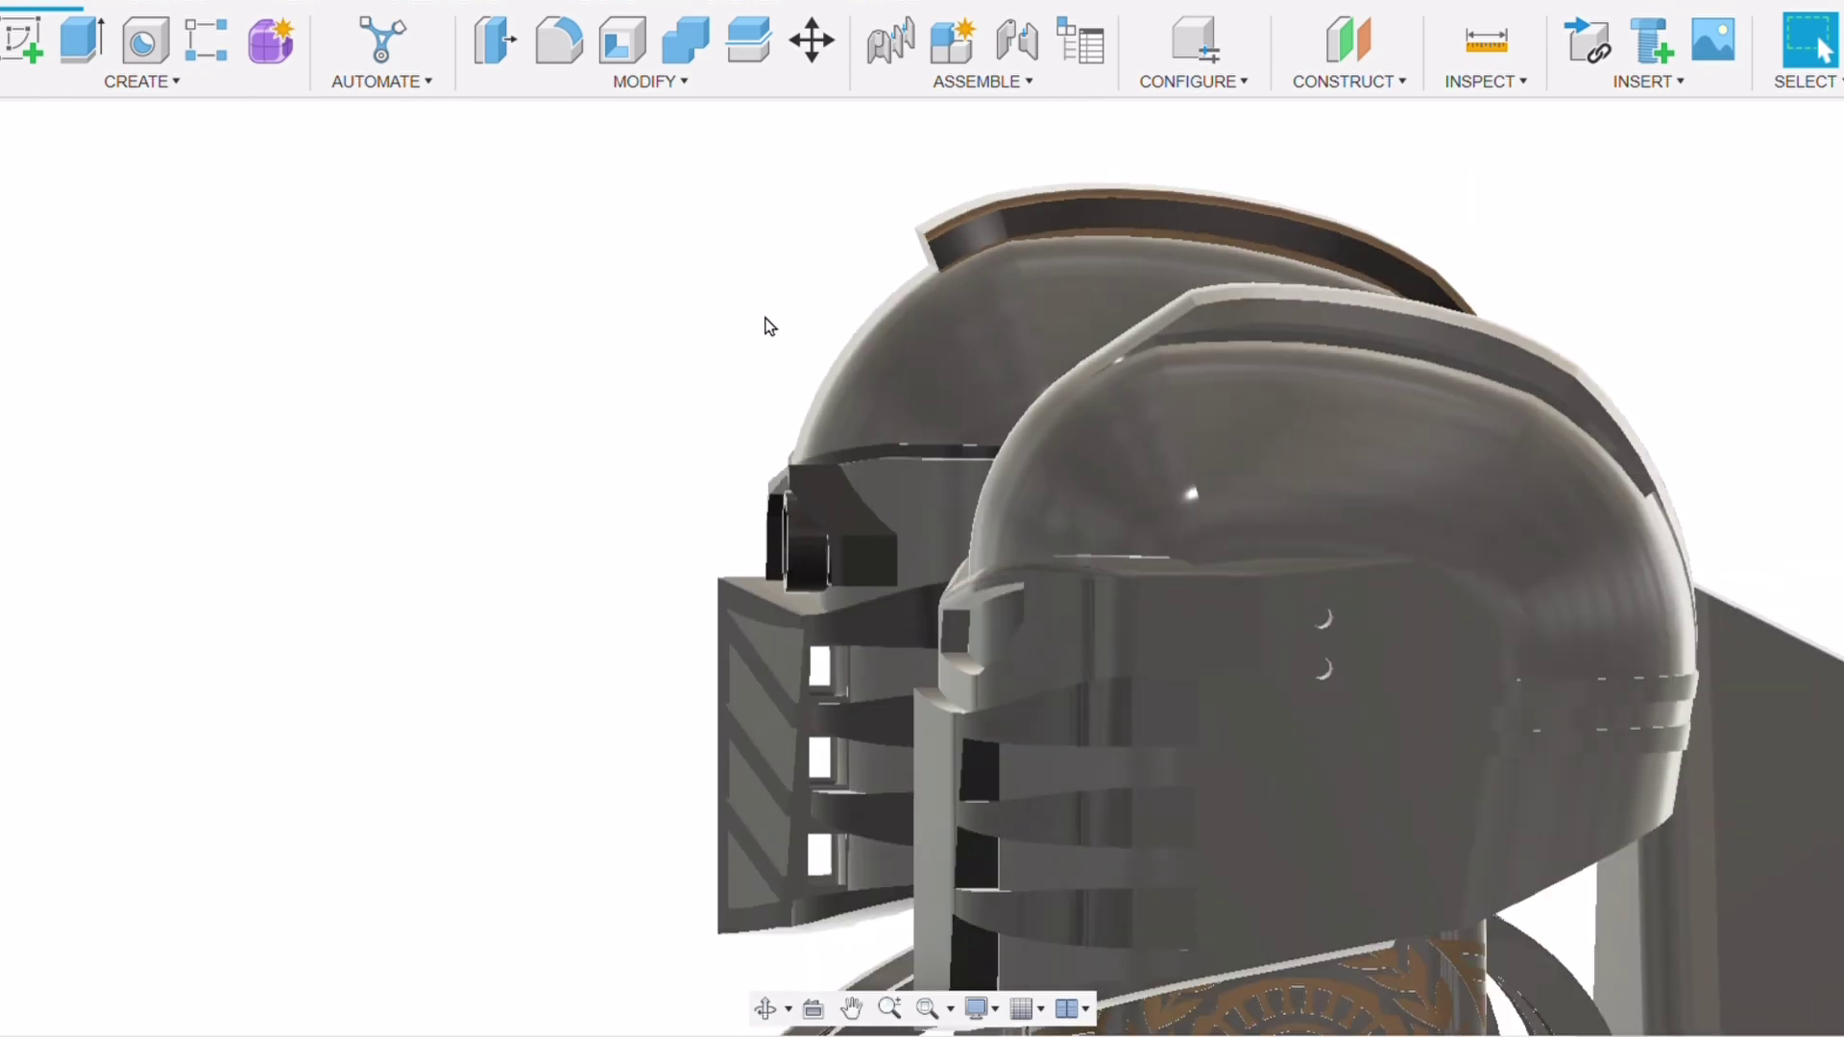
scroll(1097, 307, "up", 5)
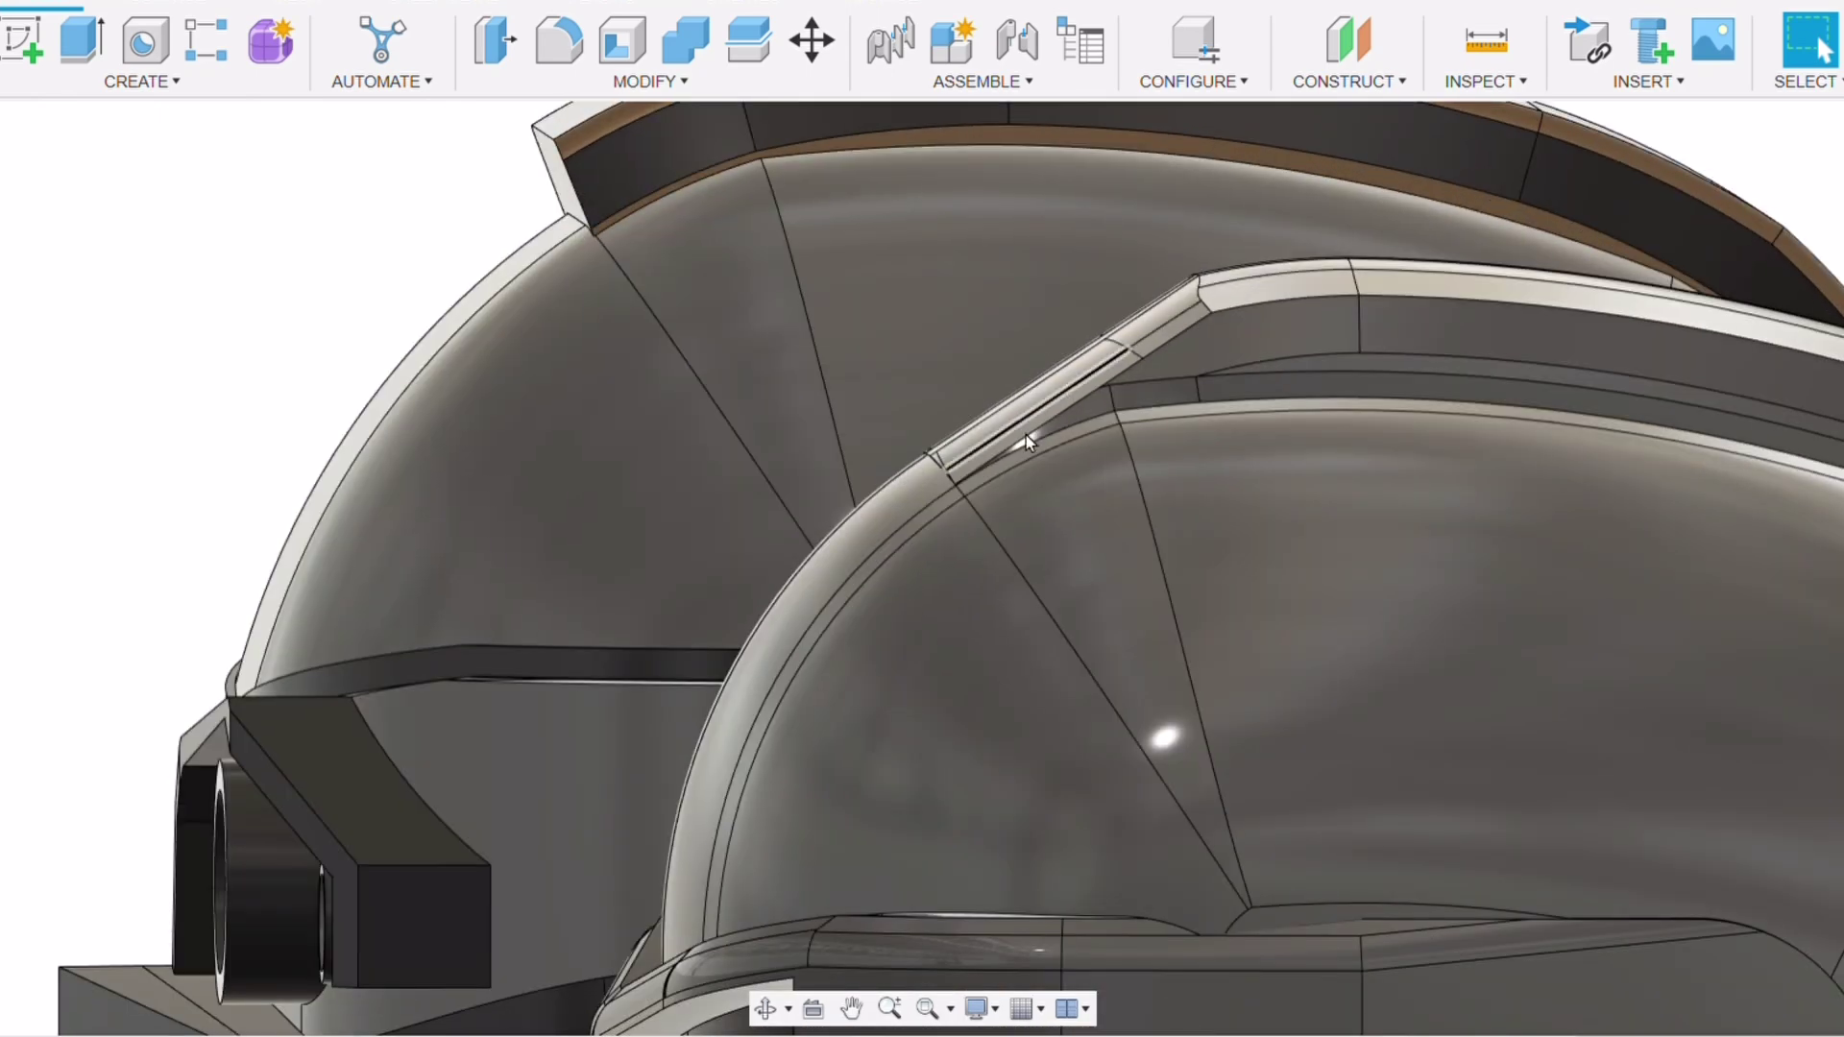
scroll(1104, 516, "down", 2)
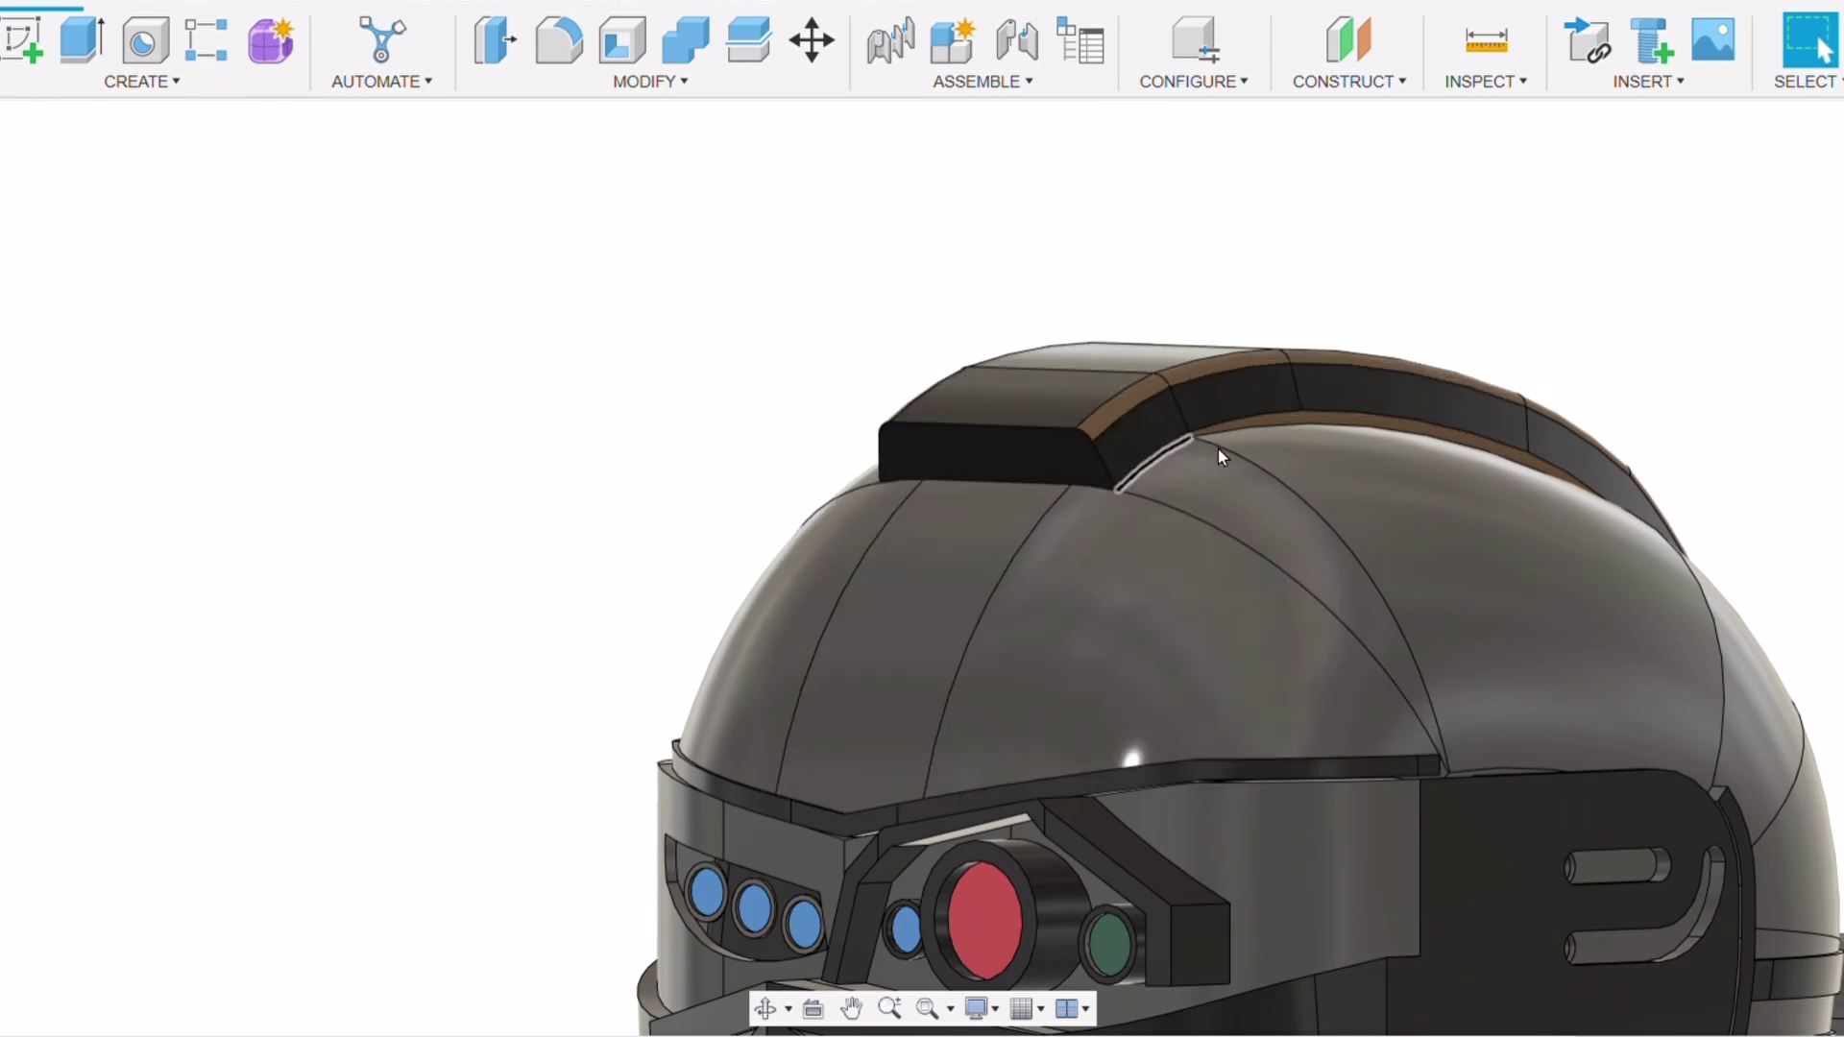
middle_click_drag(693, 152, 780, 232, "shift")
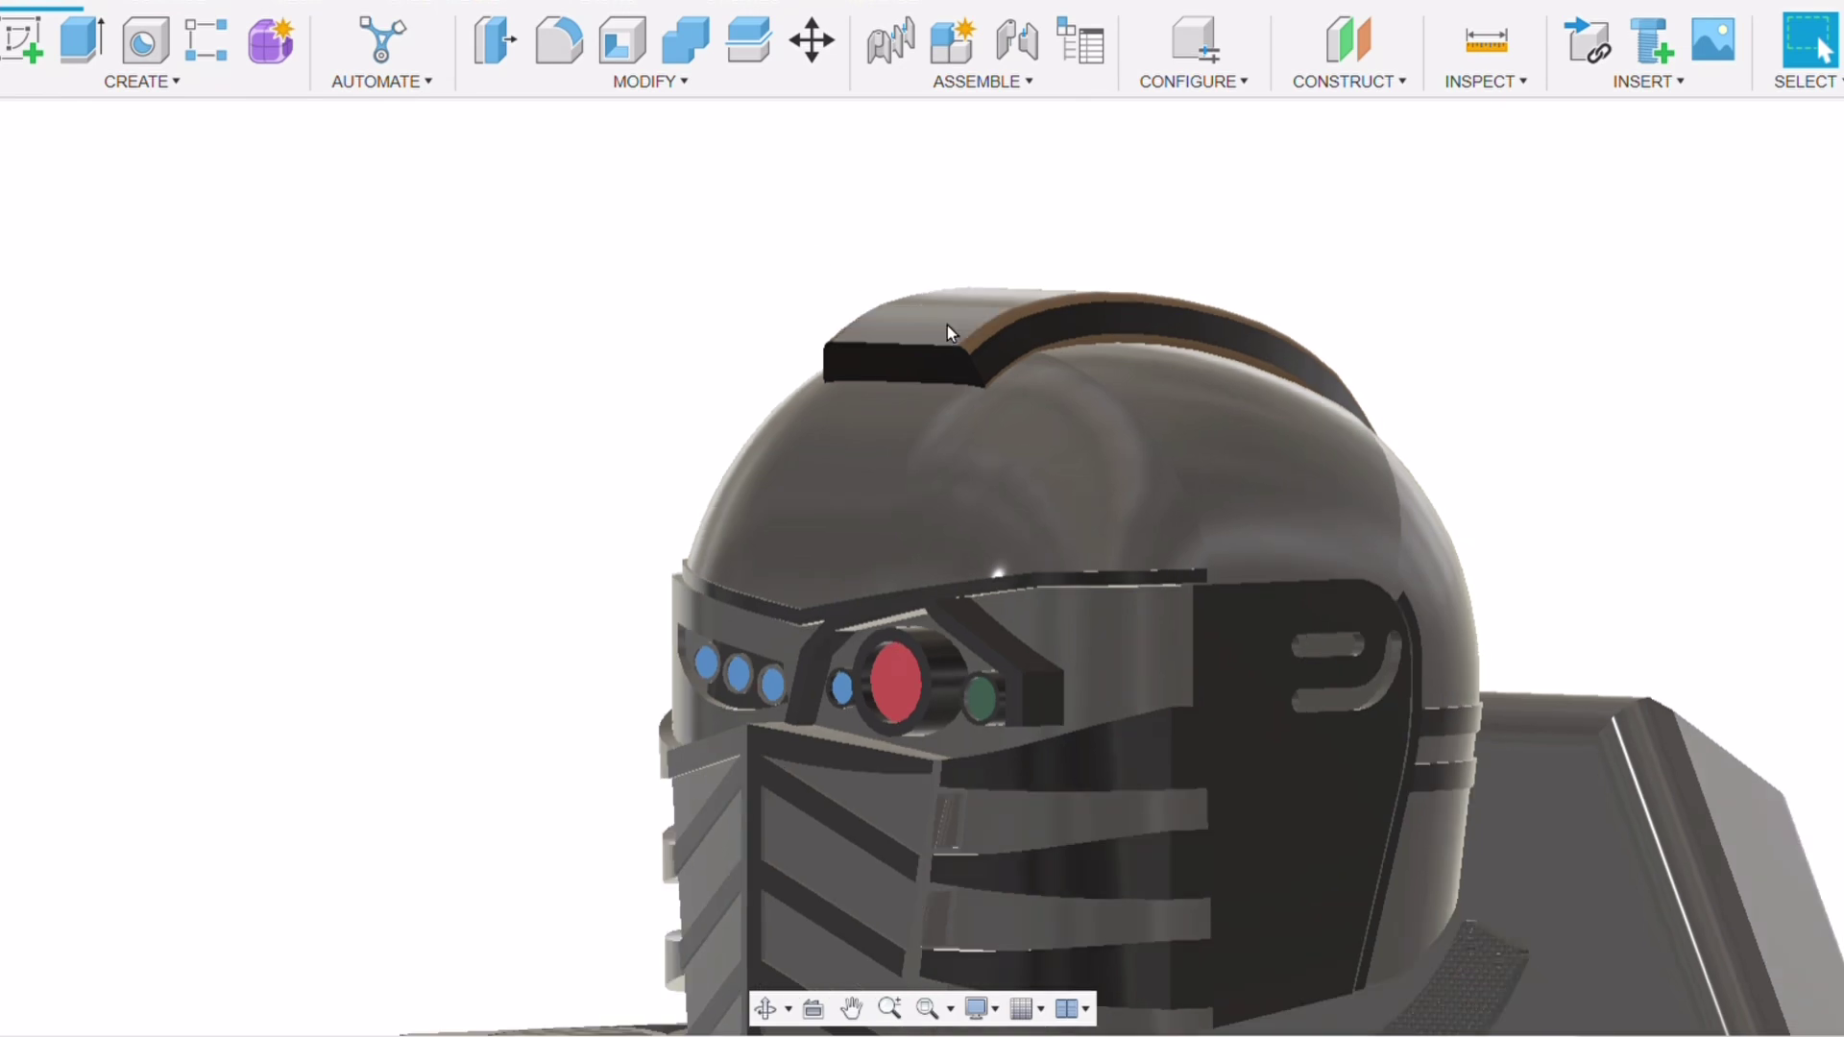
middle_click_drag(934, 309, 914, 256, "shift")
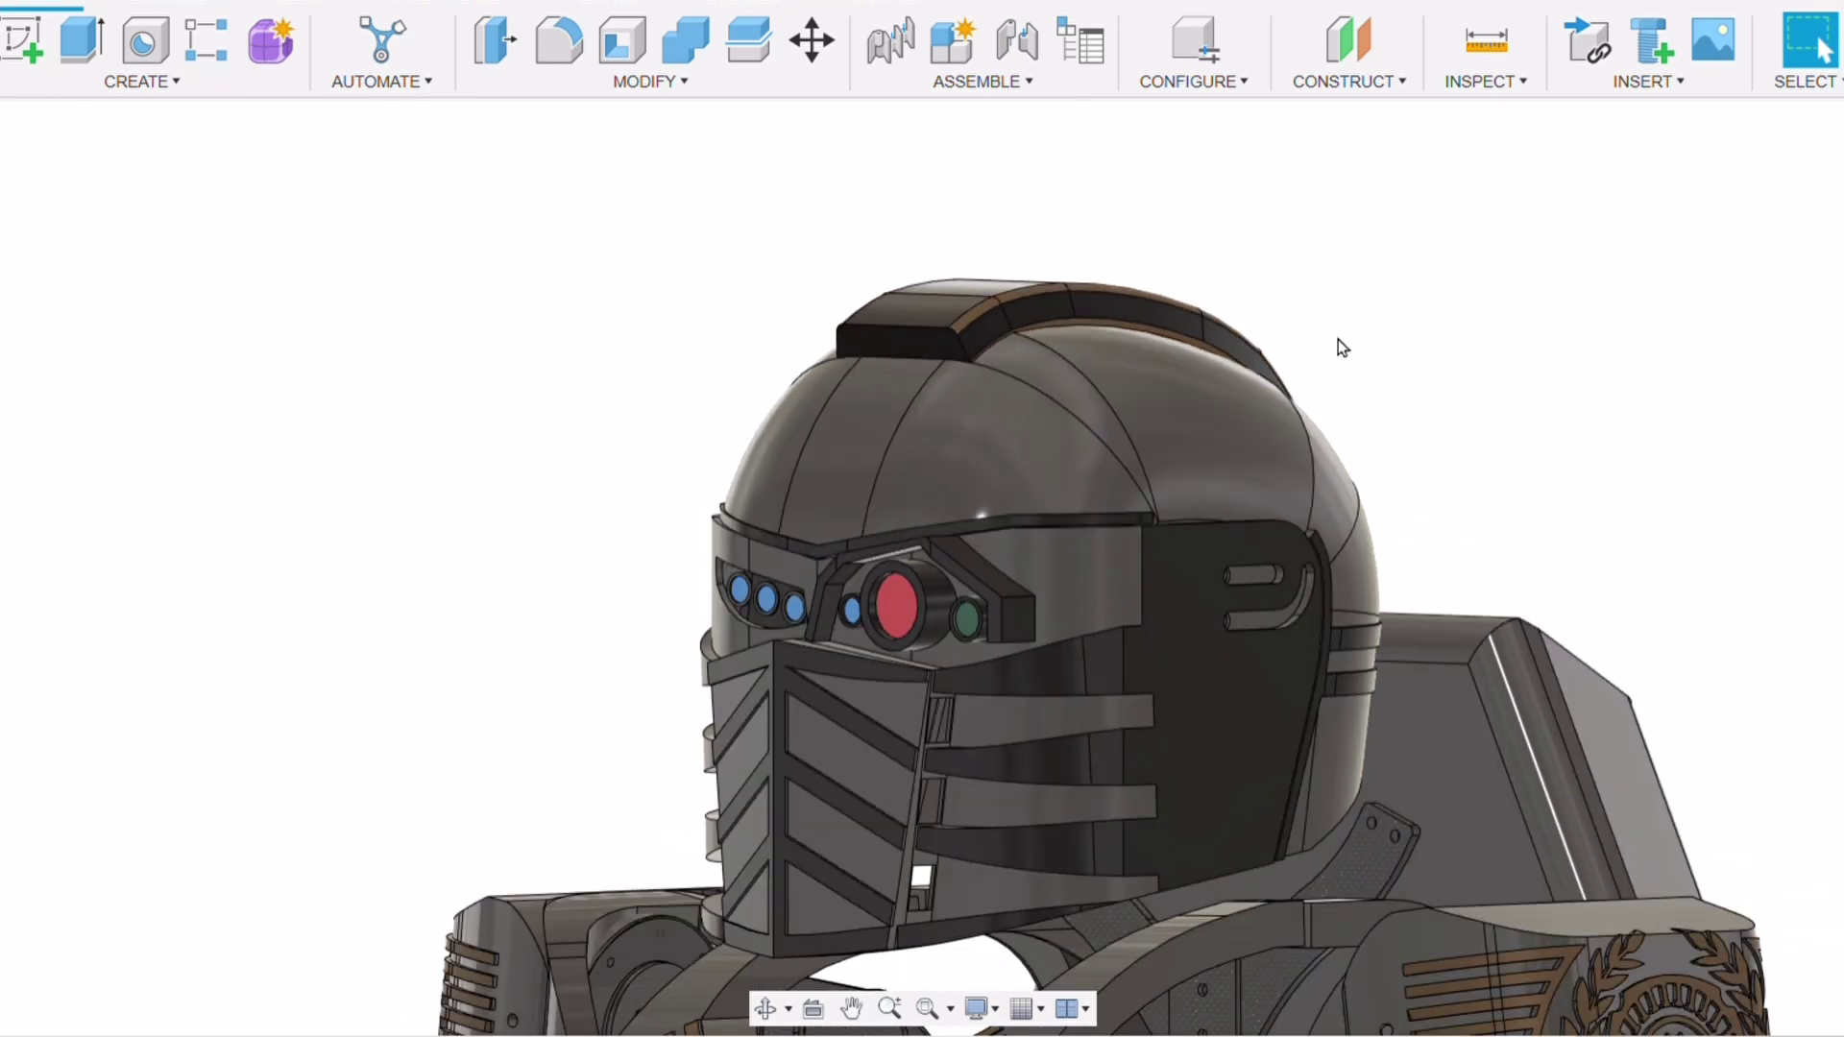
middle_click_drag(914, 256, 783, 451, "shift")
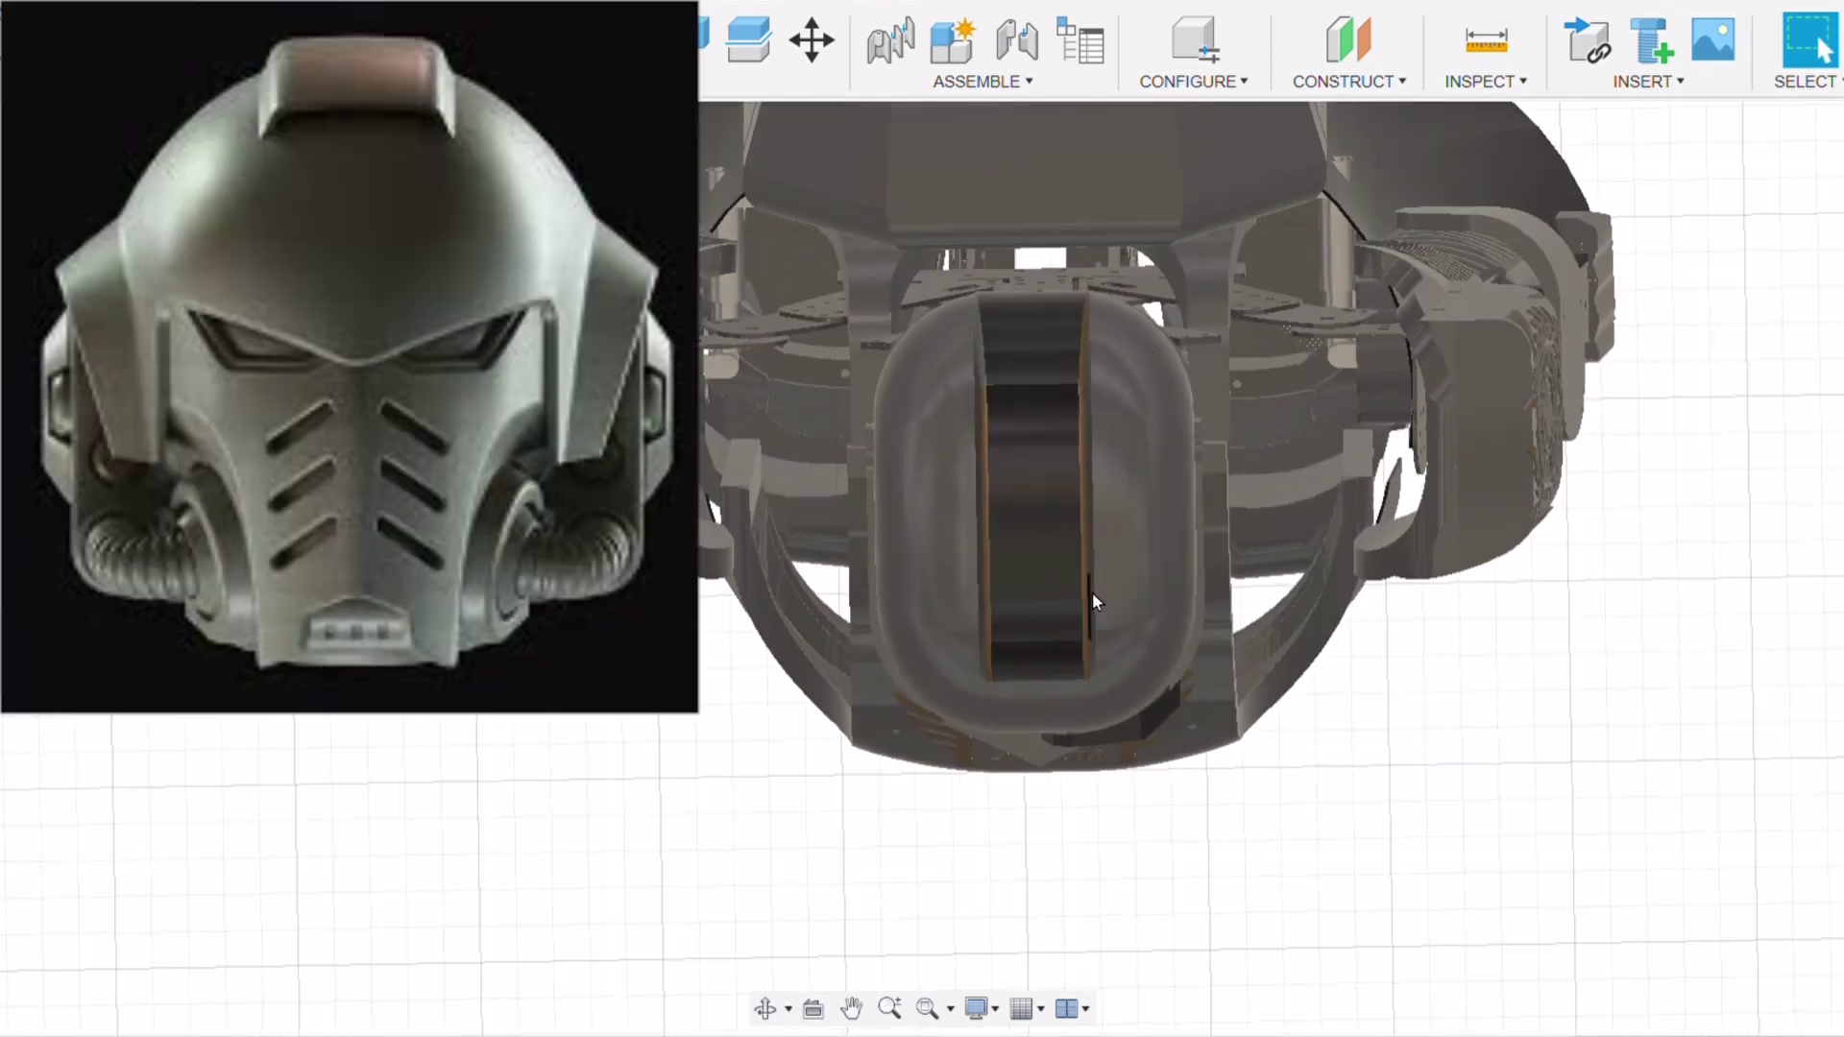
scroll(1028, 432, "up", 5)
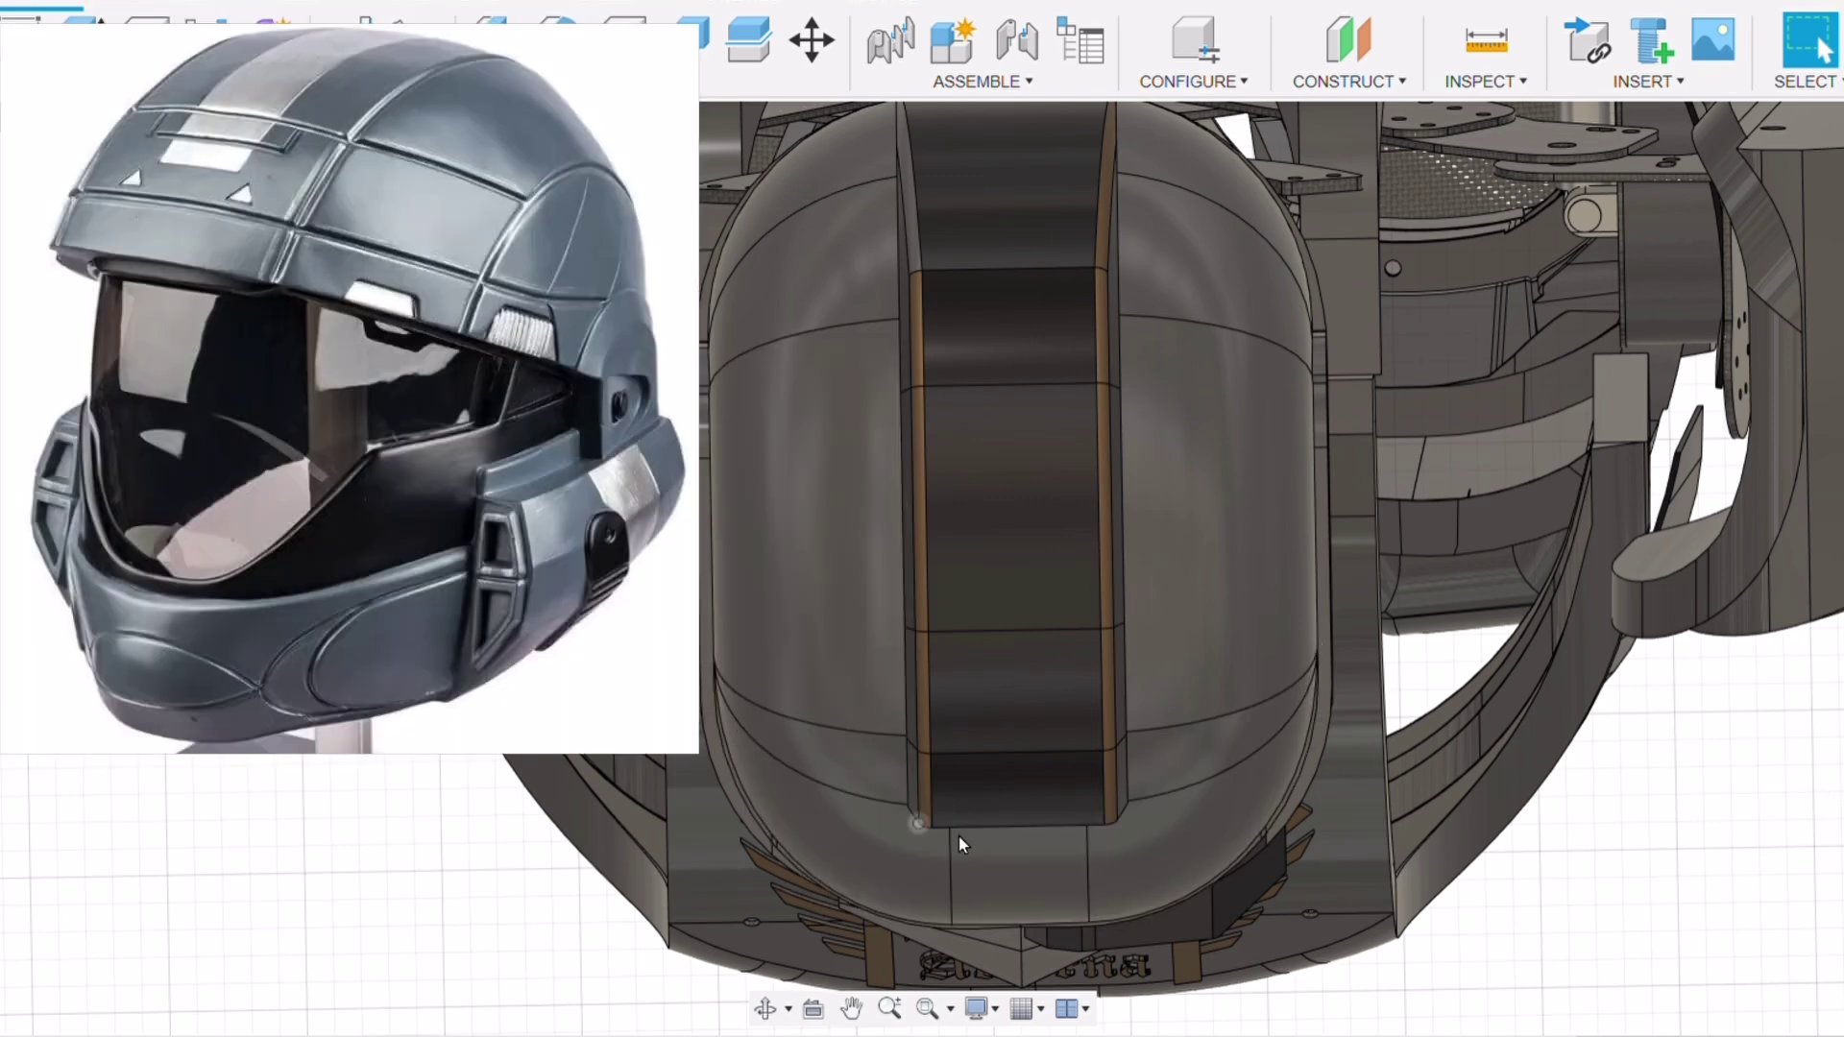
scroll(1009, 476, "down", 1)
scroll(1005, 464, "down", 2)
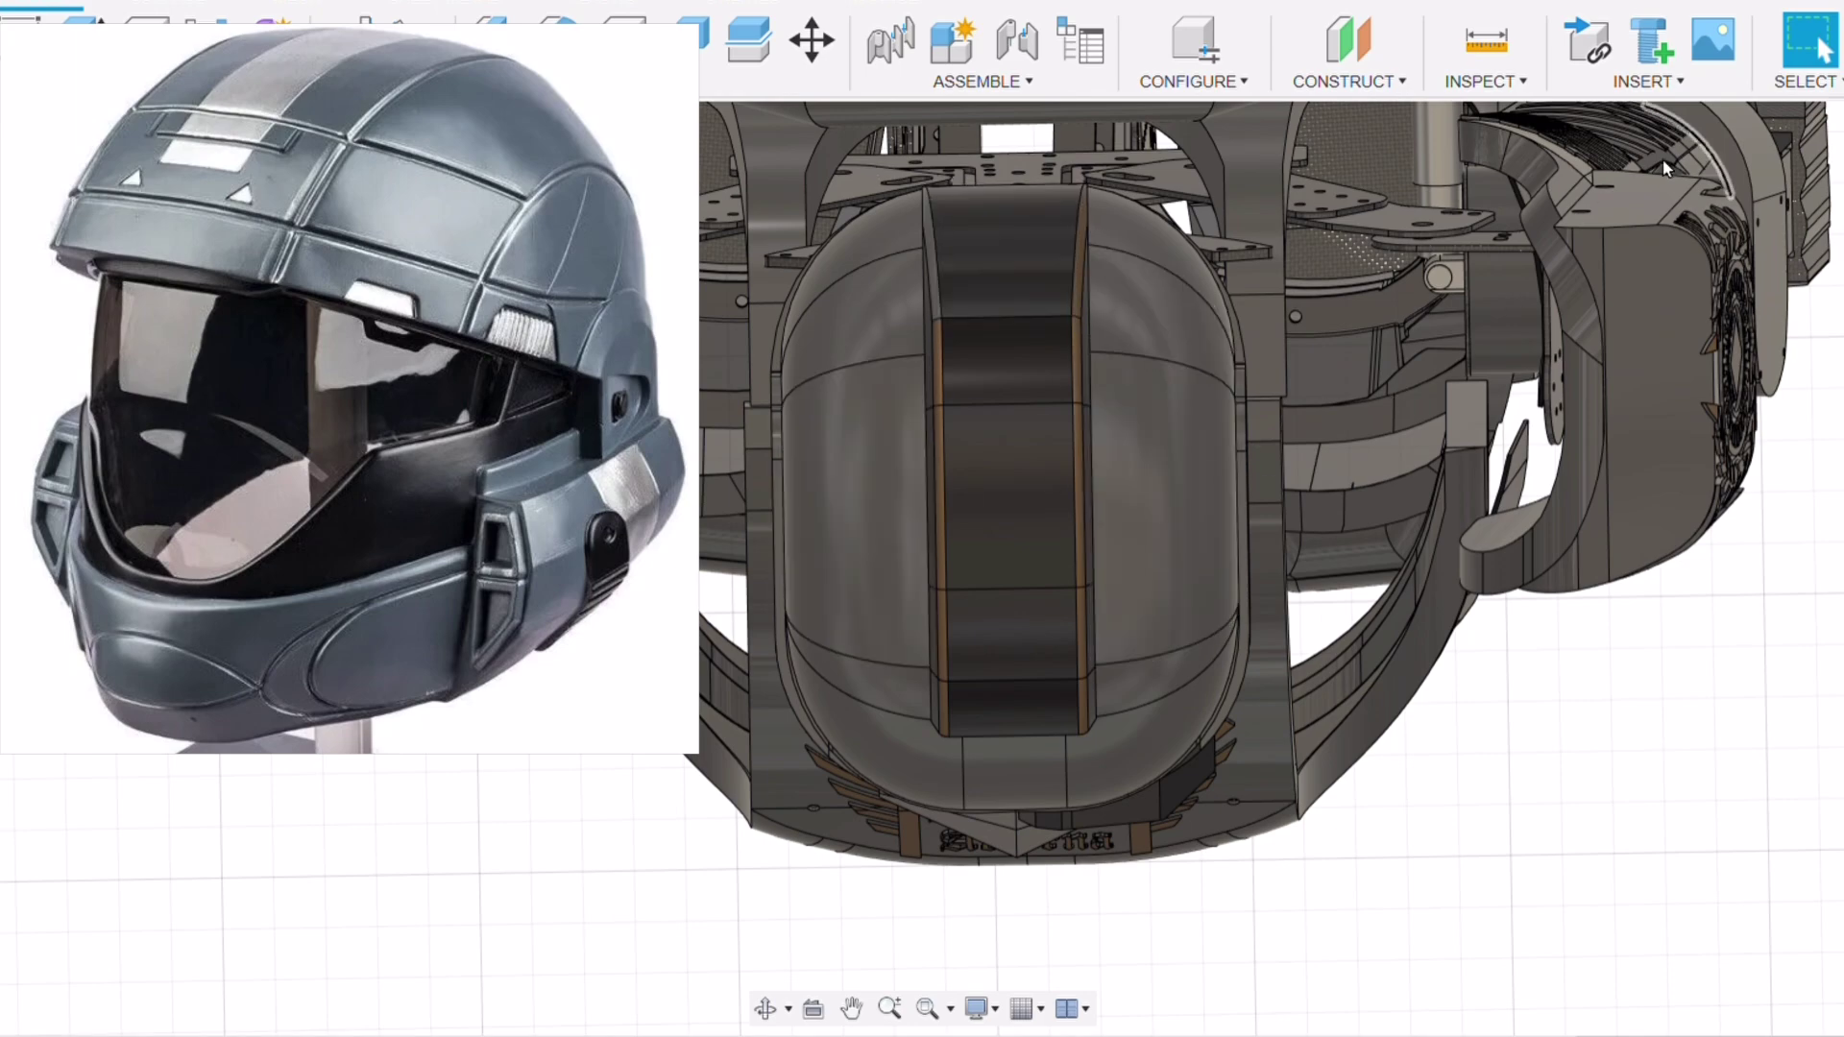
mouse_move(917, 546)
middle_mouse_down("shift")
mouse_move(931, 711)
mouse_move(961, 634)
middle_mouse_up("shift")
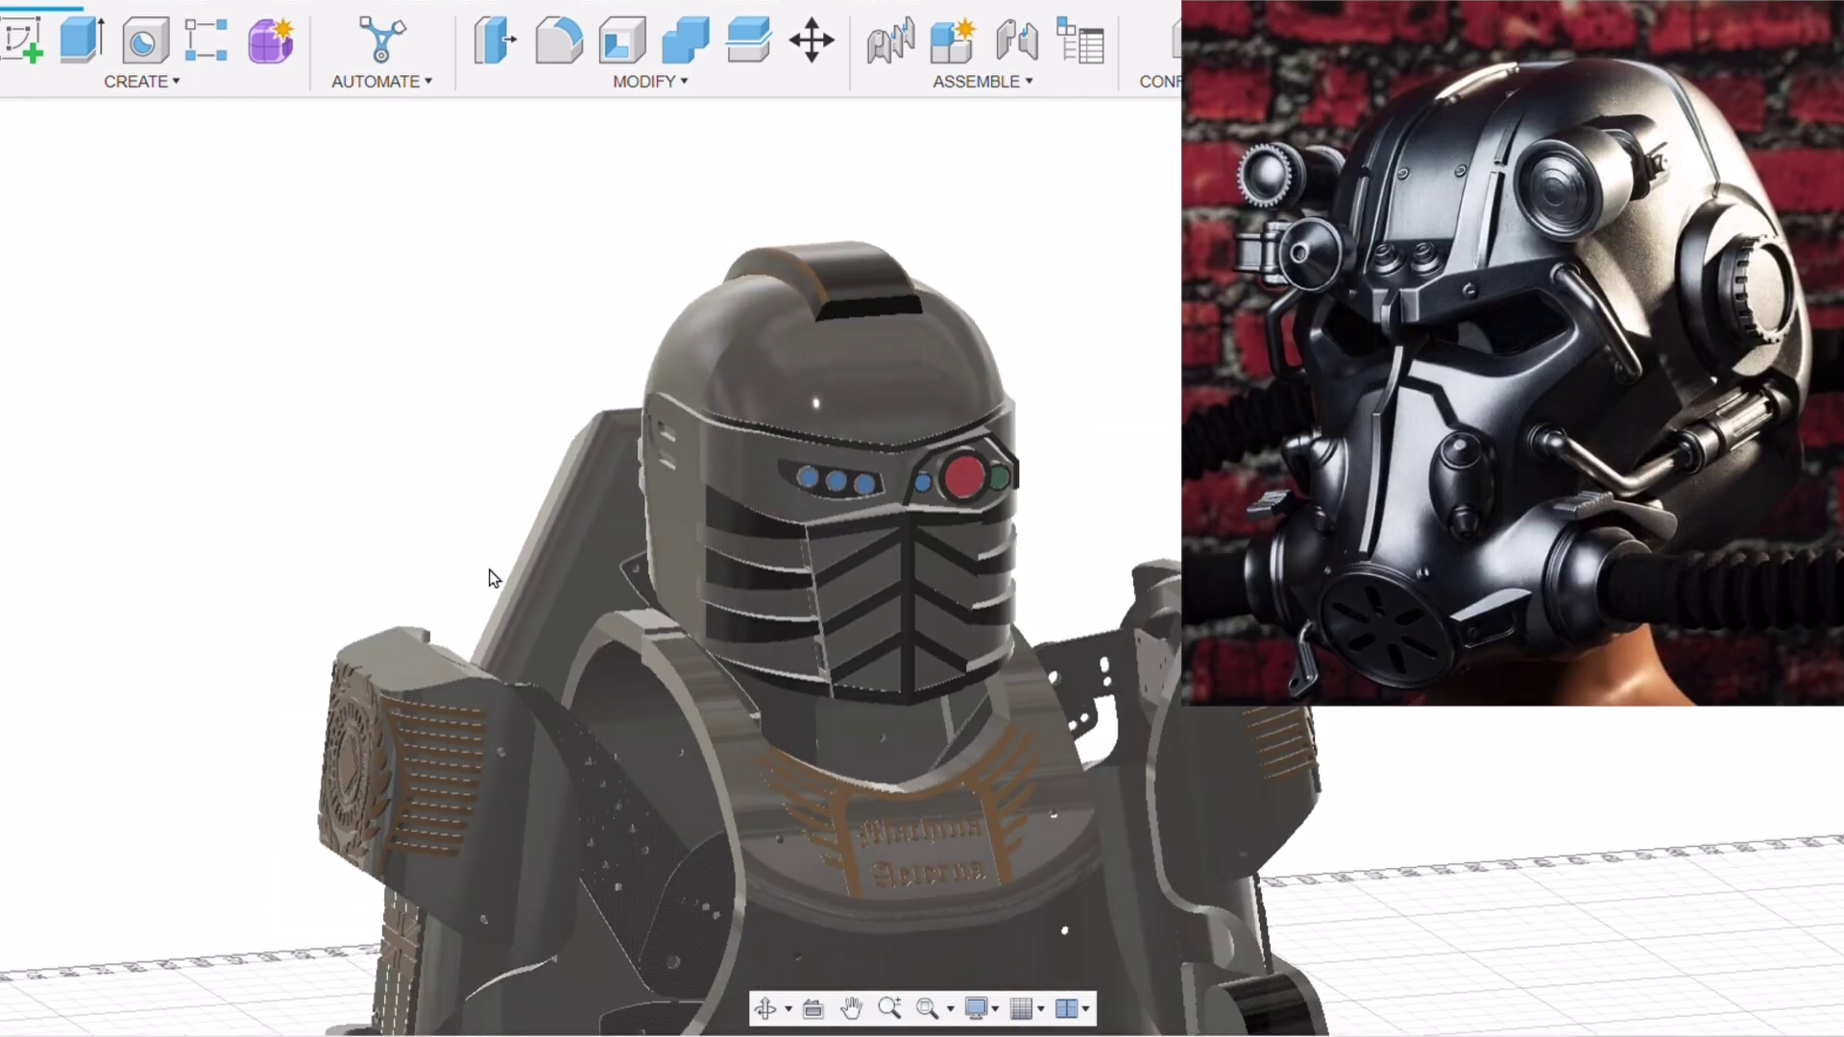
scroll(1062, 494, "up", 3)
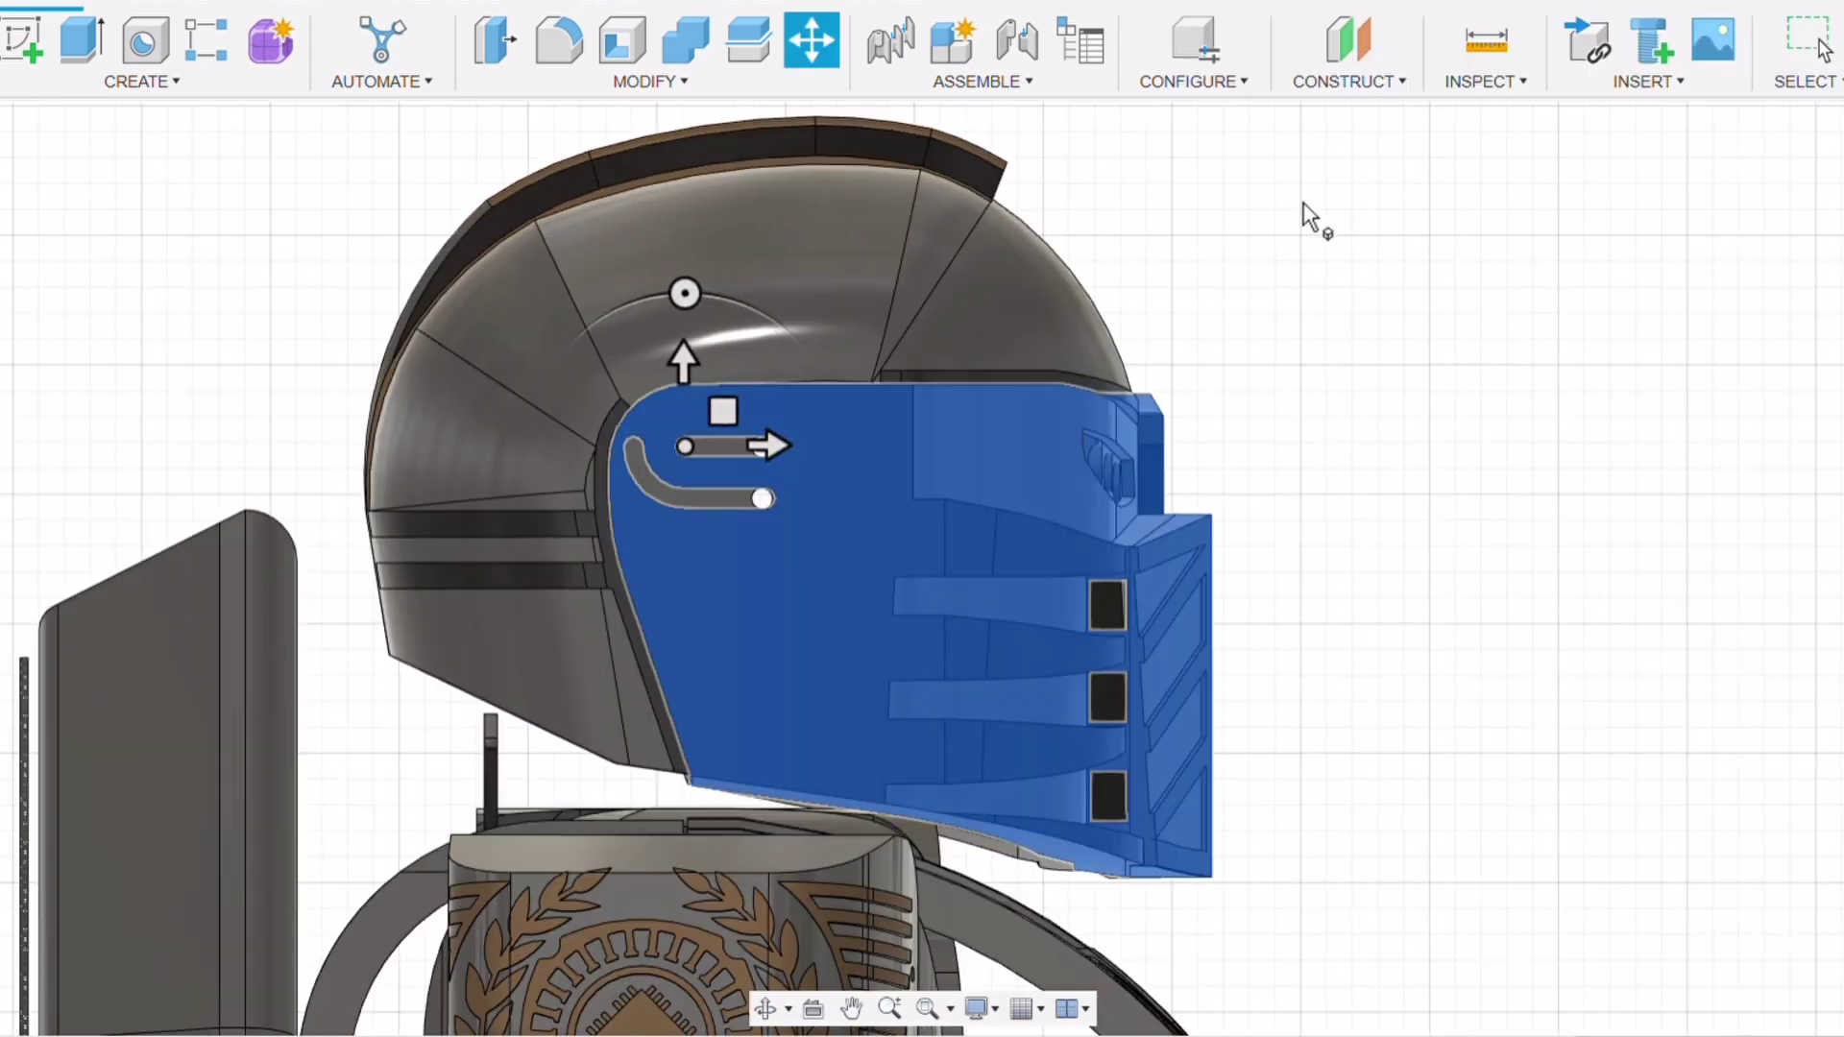
Tilt the blue shell upward over the existing helmet, orbiting around to check its fit
scroll(1259, 289, "up", 2)
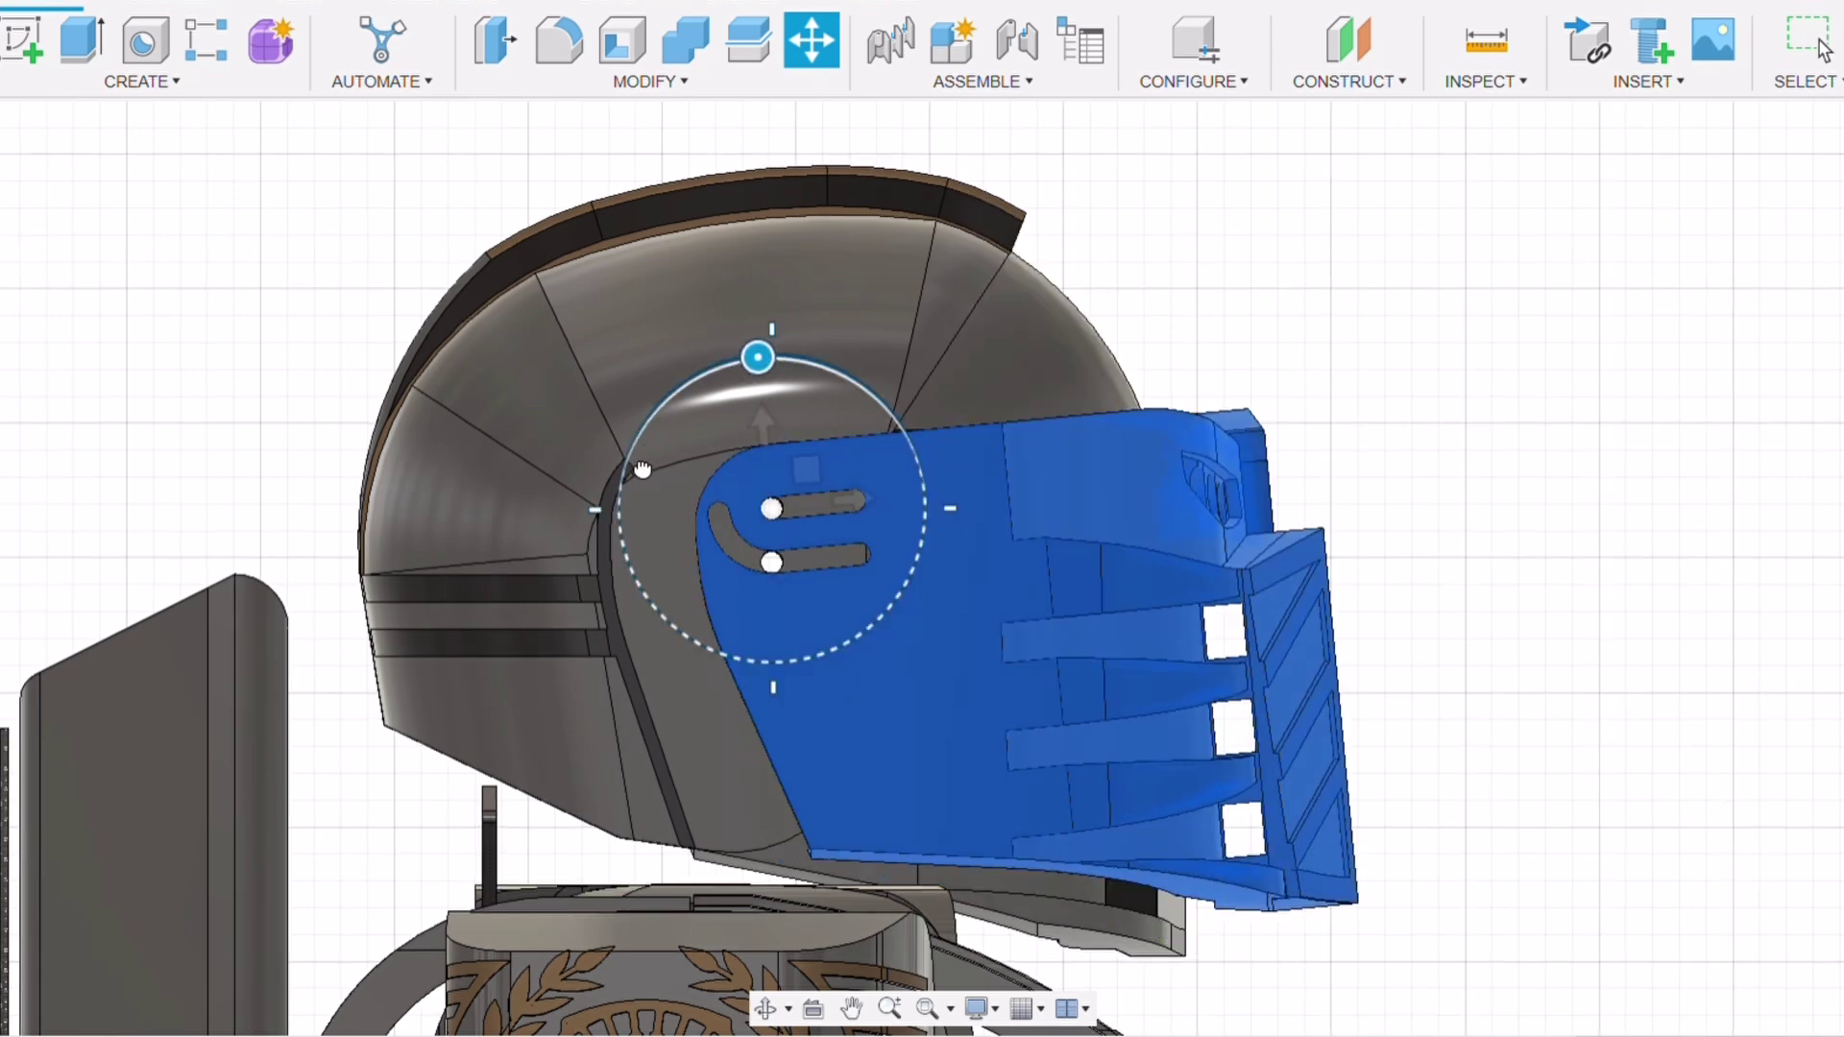
left_click_drag(642, 472, 605, 666)
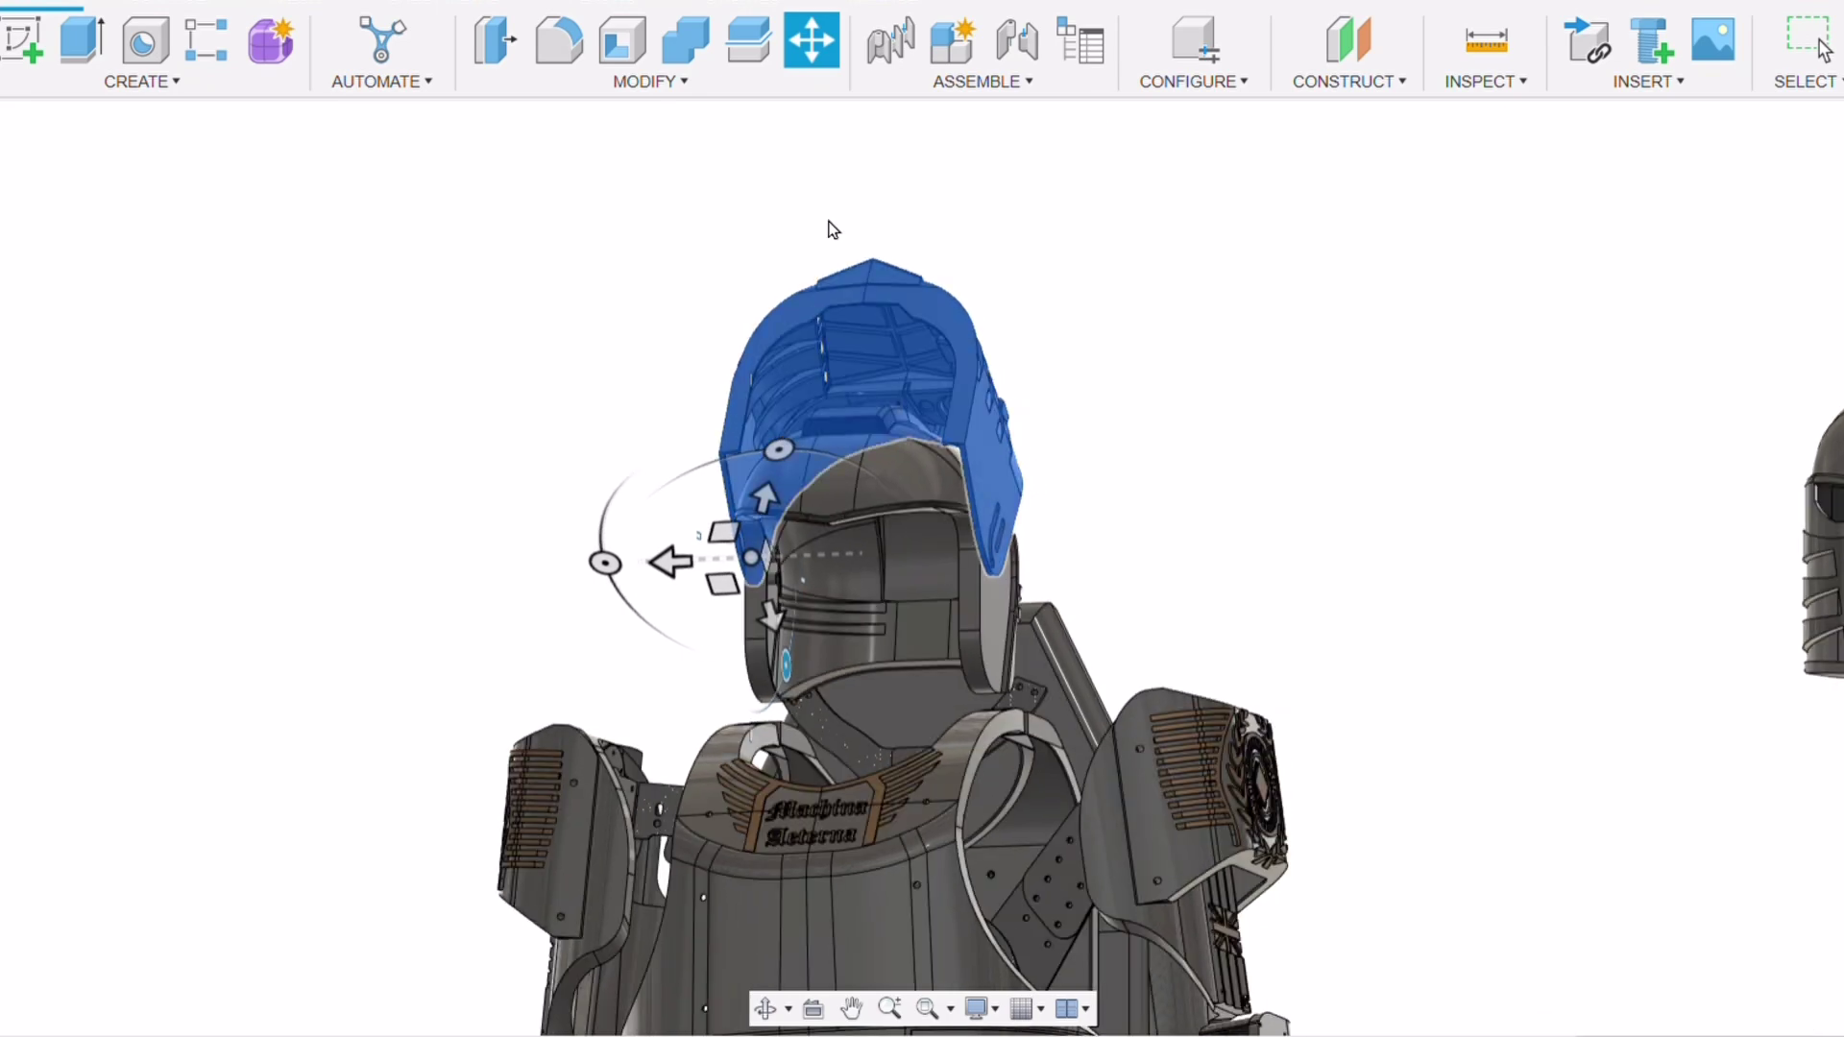
scroll(782, 613, "up", 5)
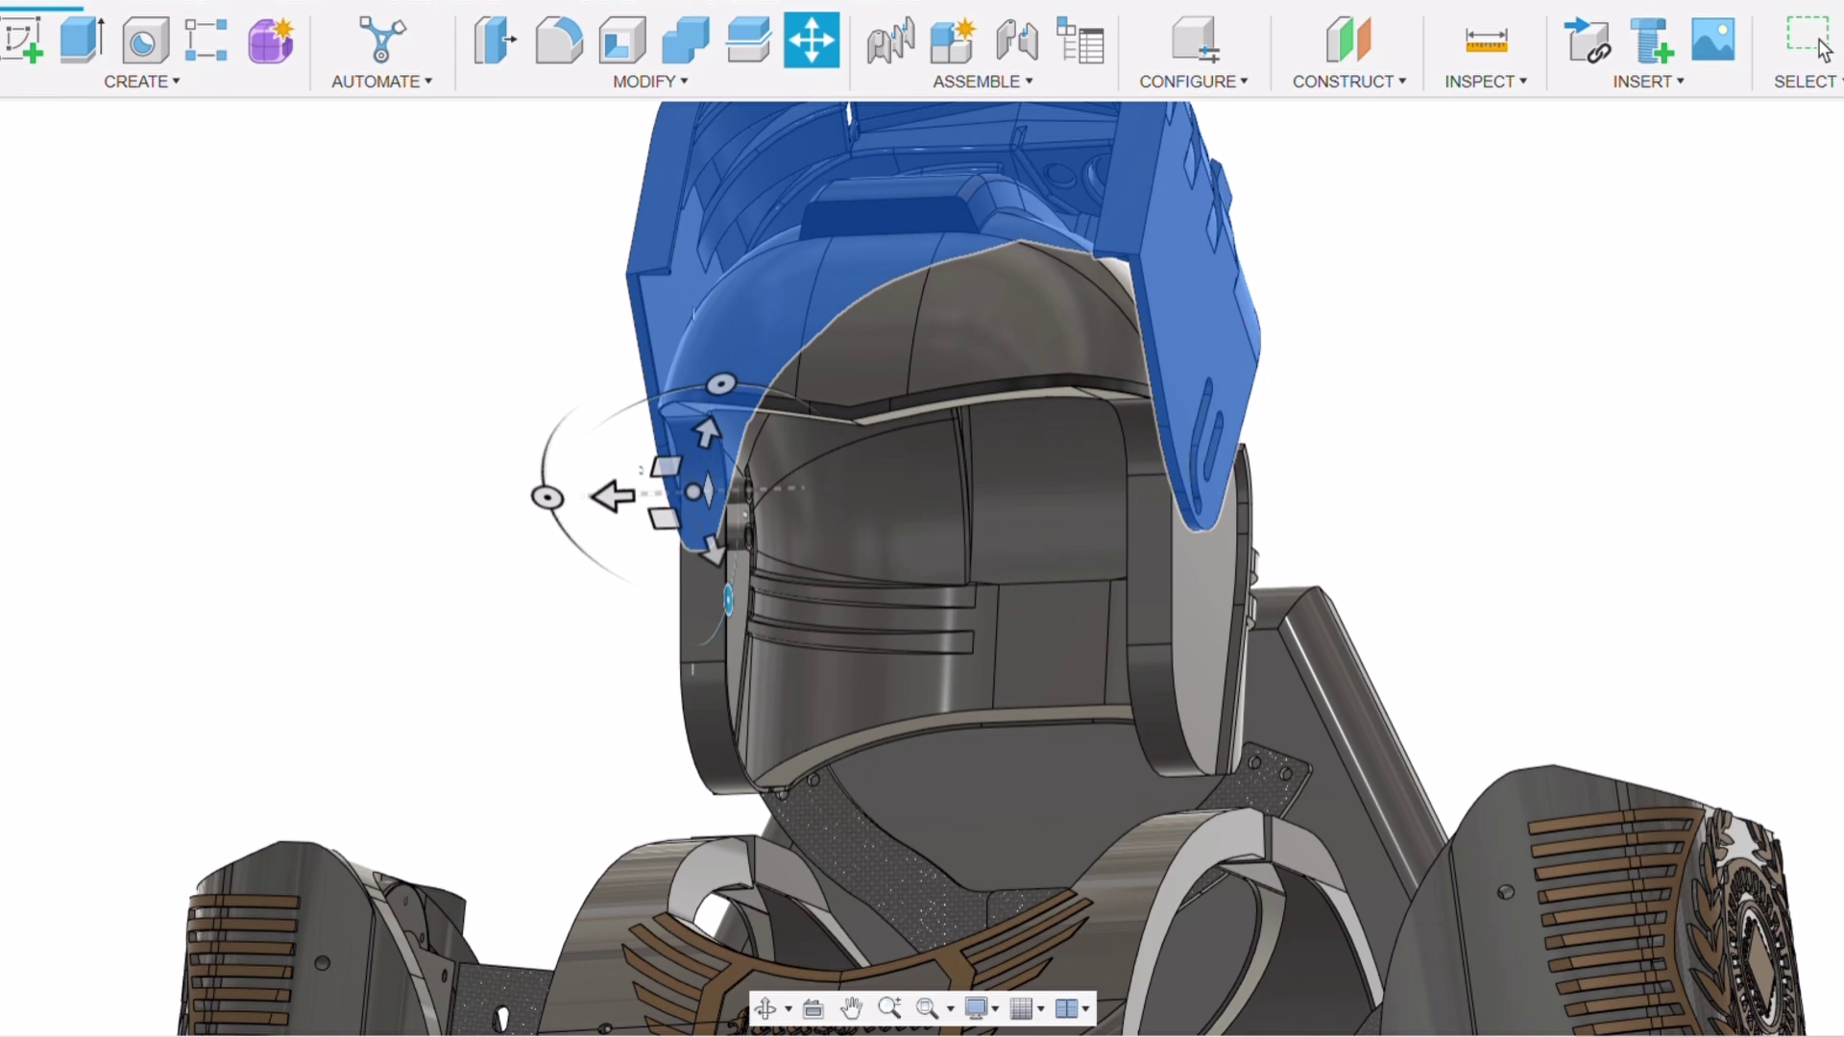
mouse_move(922, 567)
middle_mouse_down("shift")
mouse_move(768, 581)
mouse_move(684, 864)
mouse_move(957, 336)
middle_mouse_up("shift")
scroll(911, 355, "up", 4)
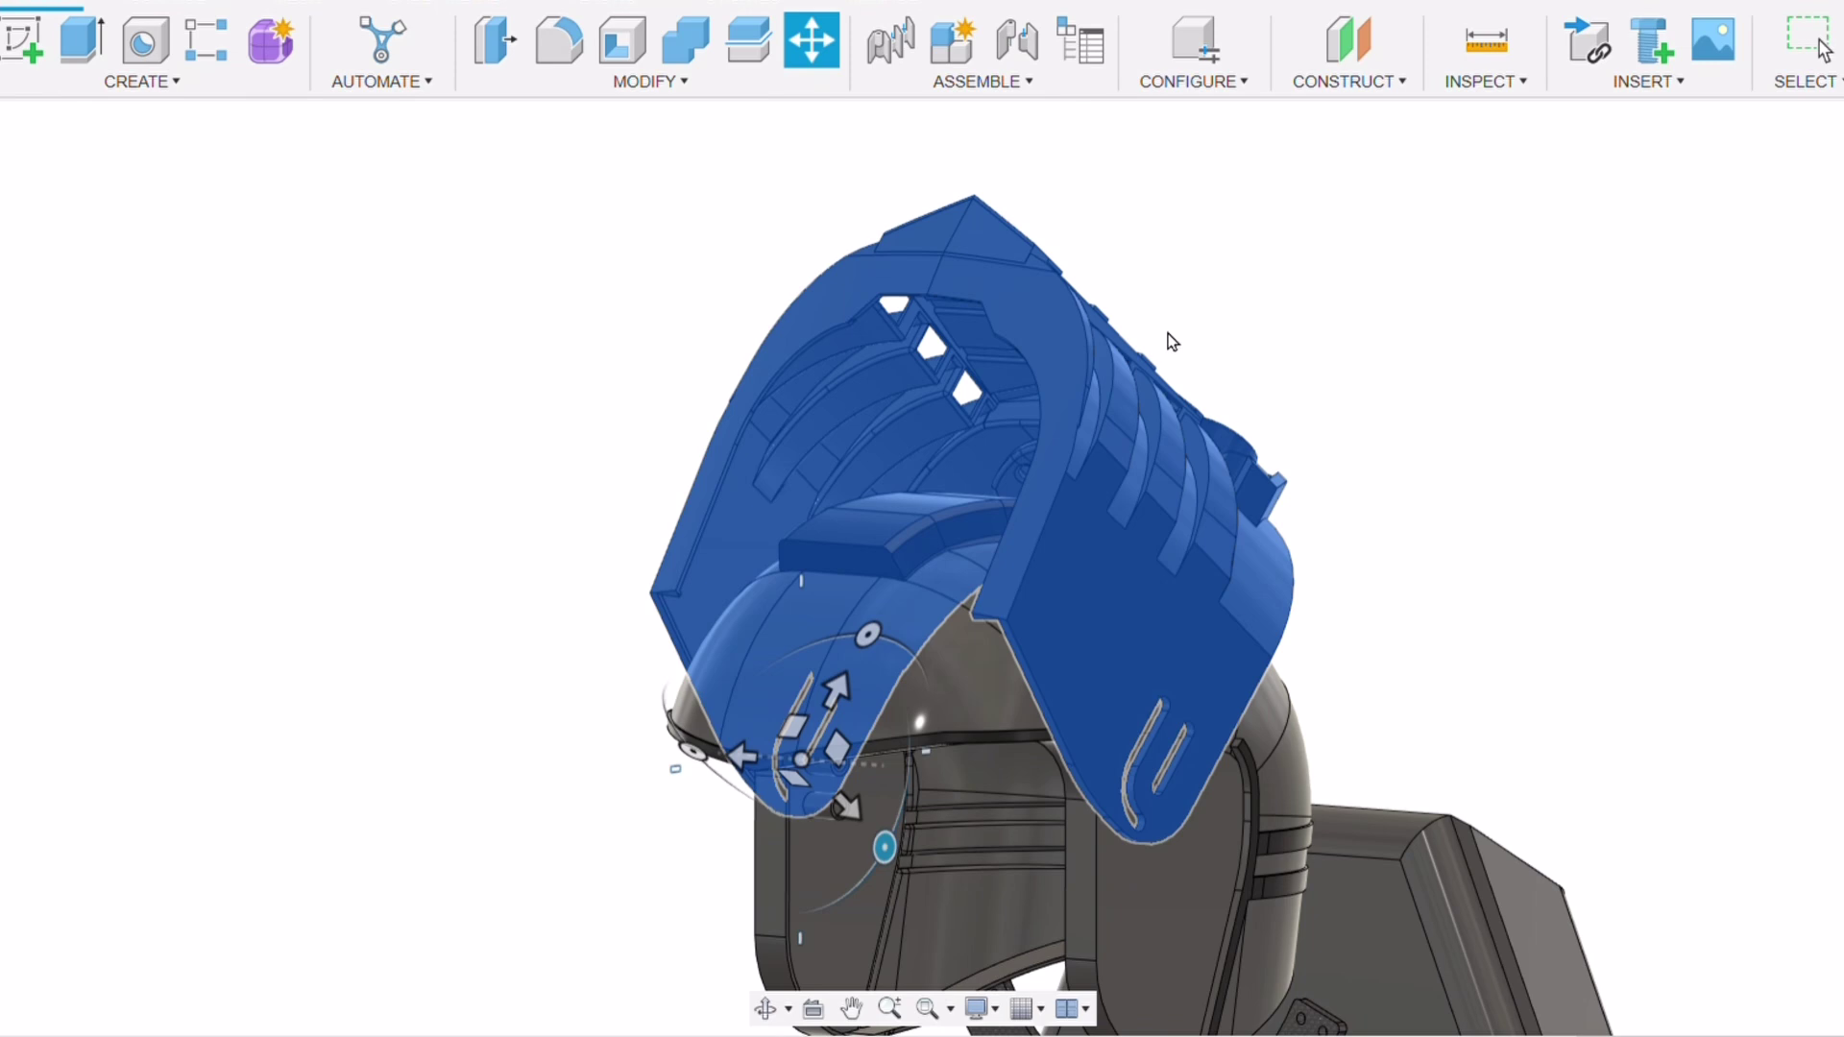
middle_click_drag(1265, 804, 1494, 548, "shift")
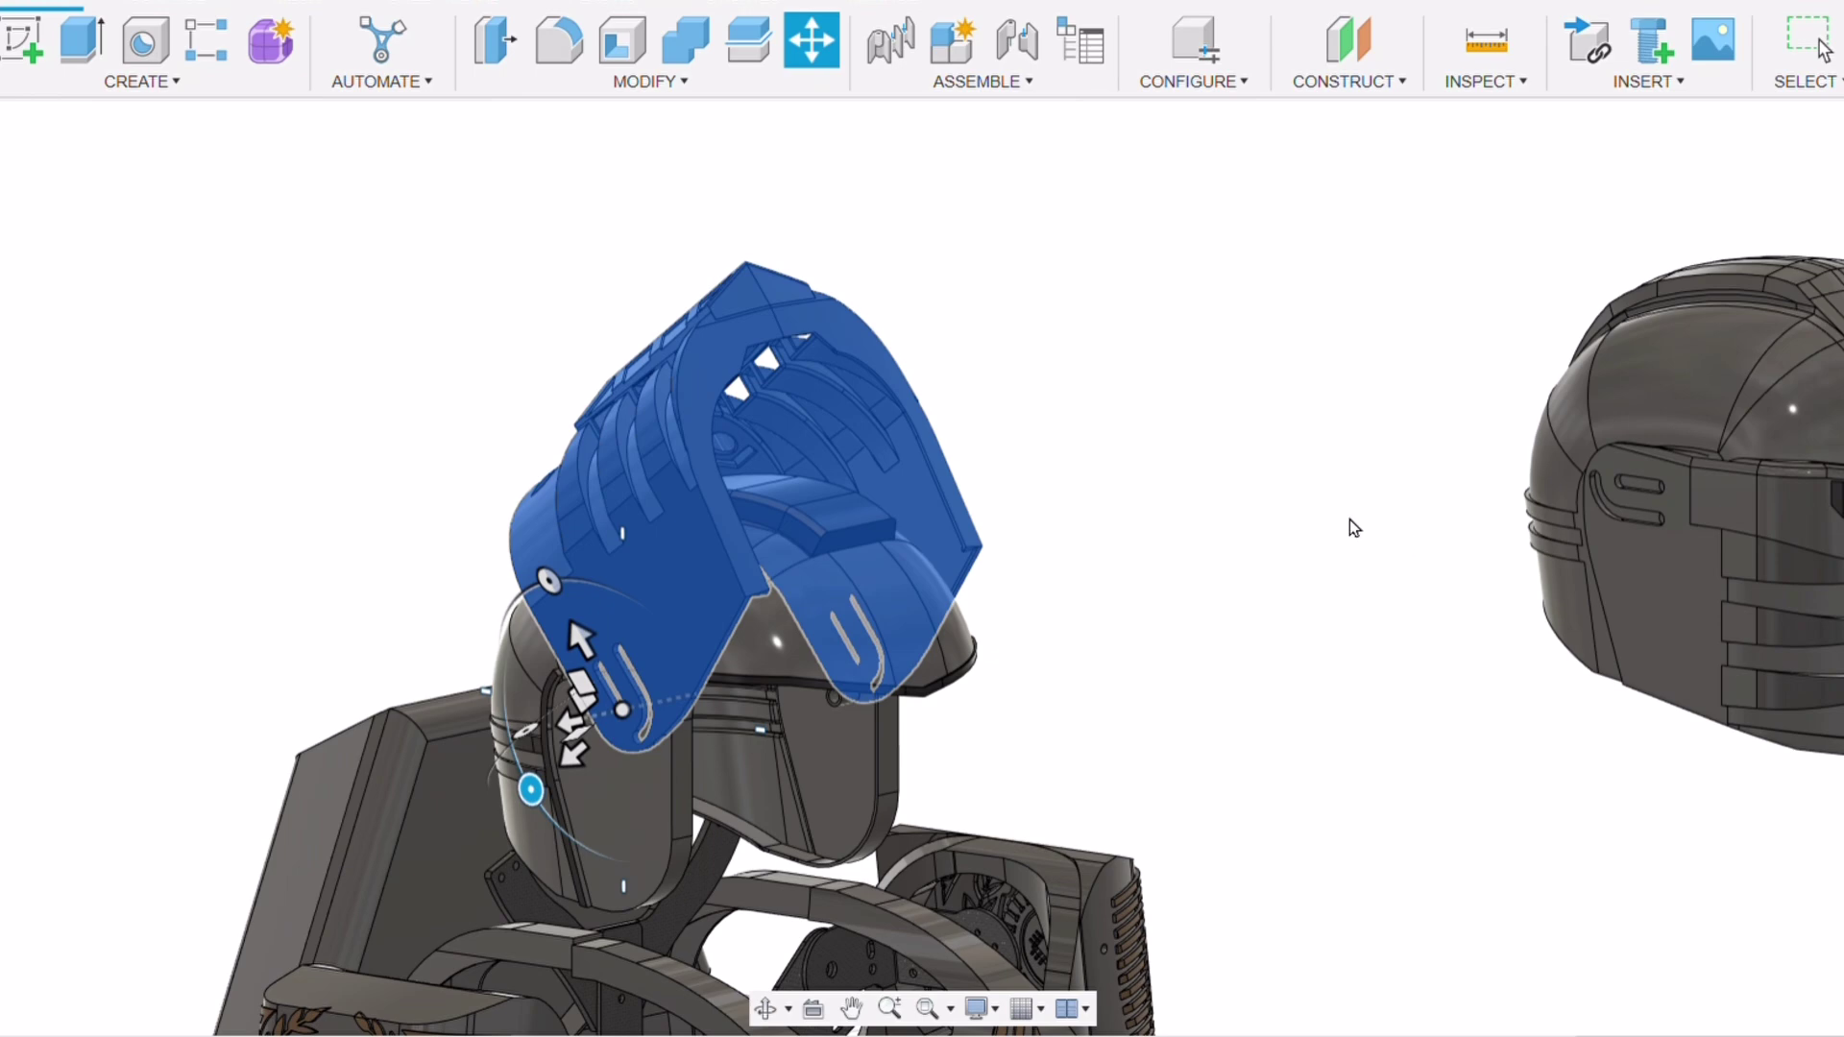
scroll(1158, 352, "down", 3)
middle_click_drag(1158, 352, 712, 263, "shift")
scroll(716, 269, "up", 3)
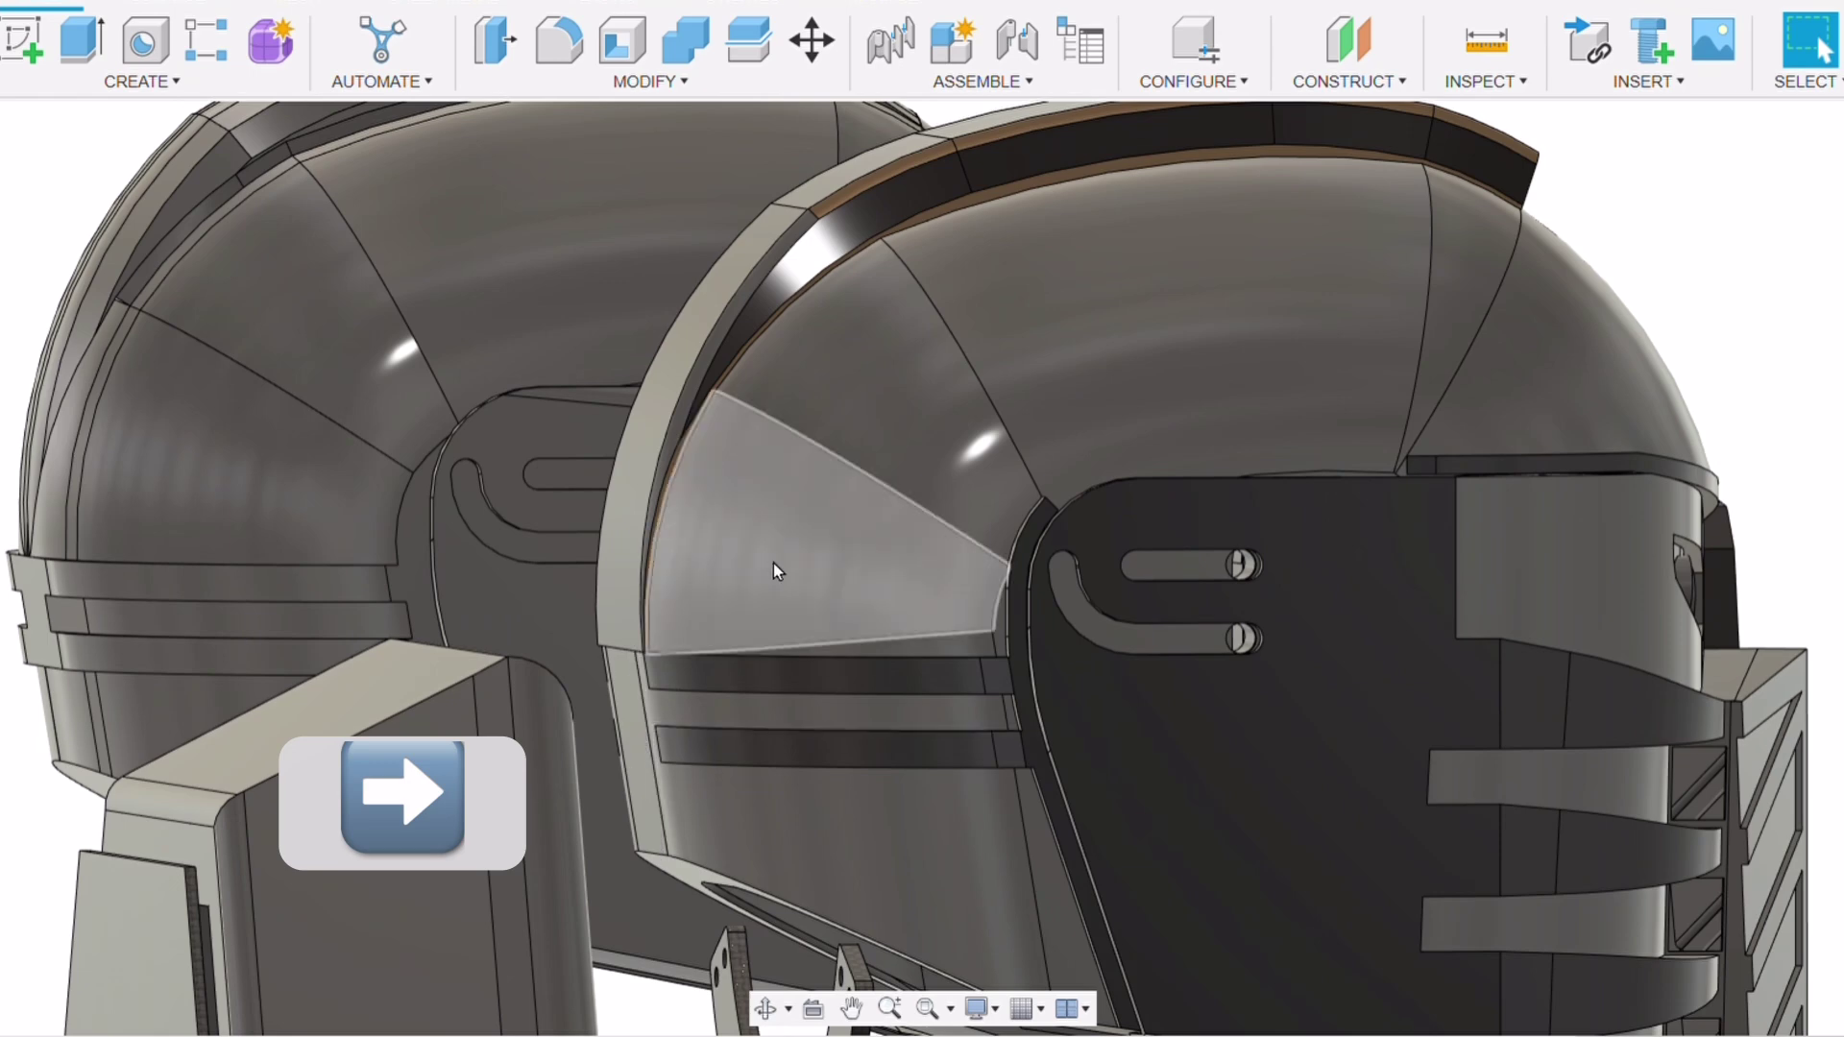
Zoom in and orbit slightly around the helmet to inspect the slotted mask and red eye lens
scroll(740, 504, "up", 4)
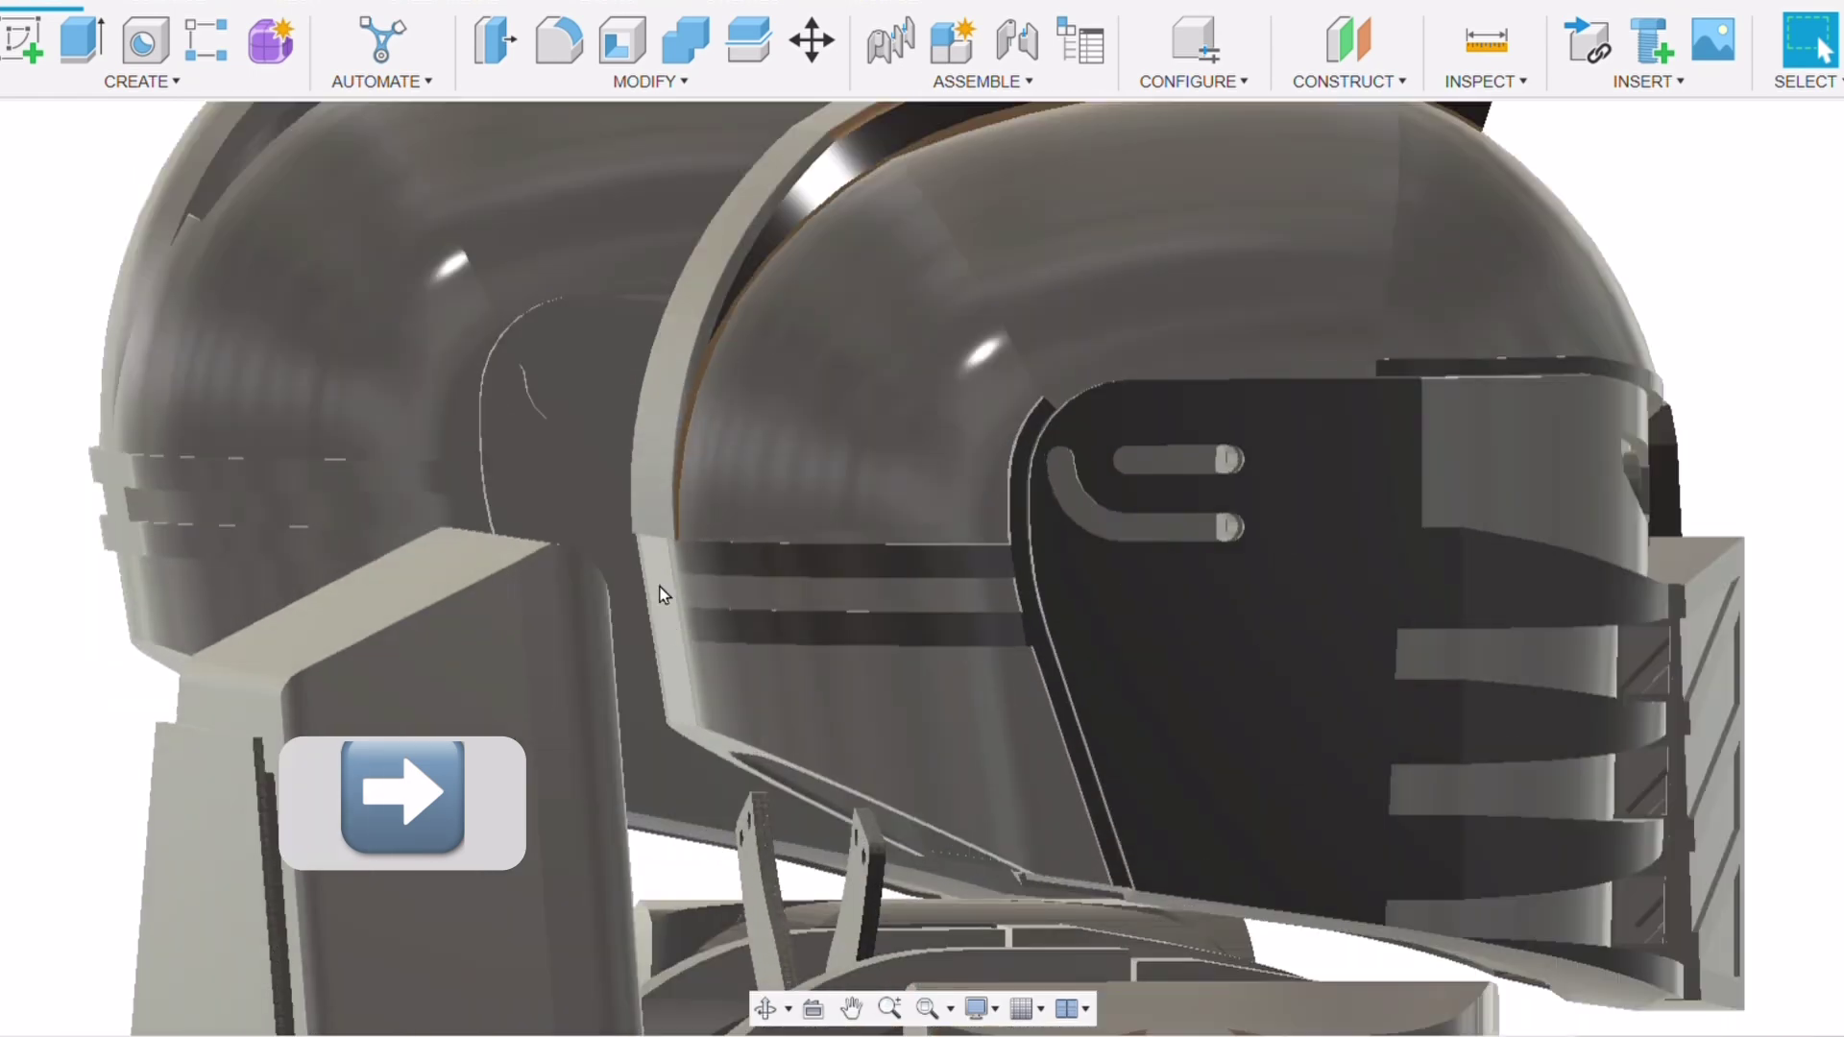
scroll(672, 624, "down", 6)
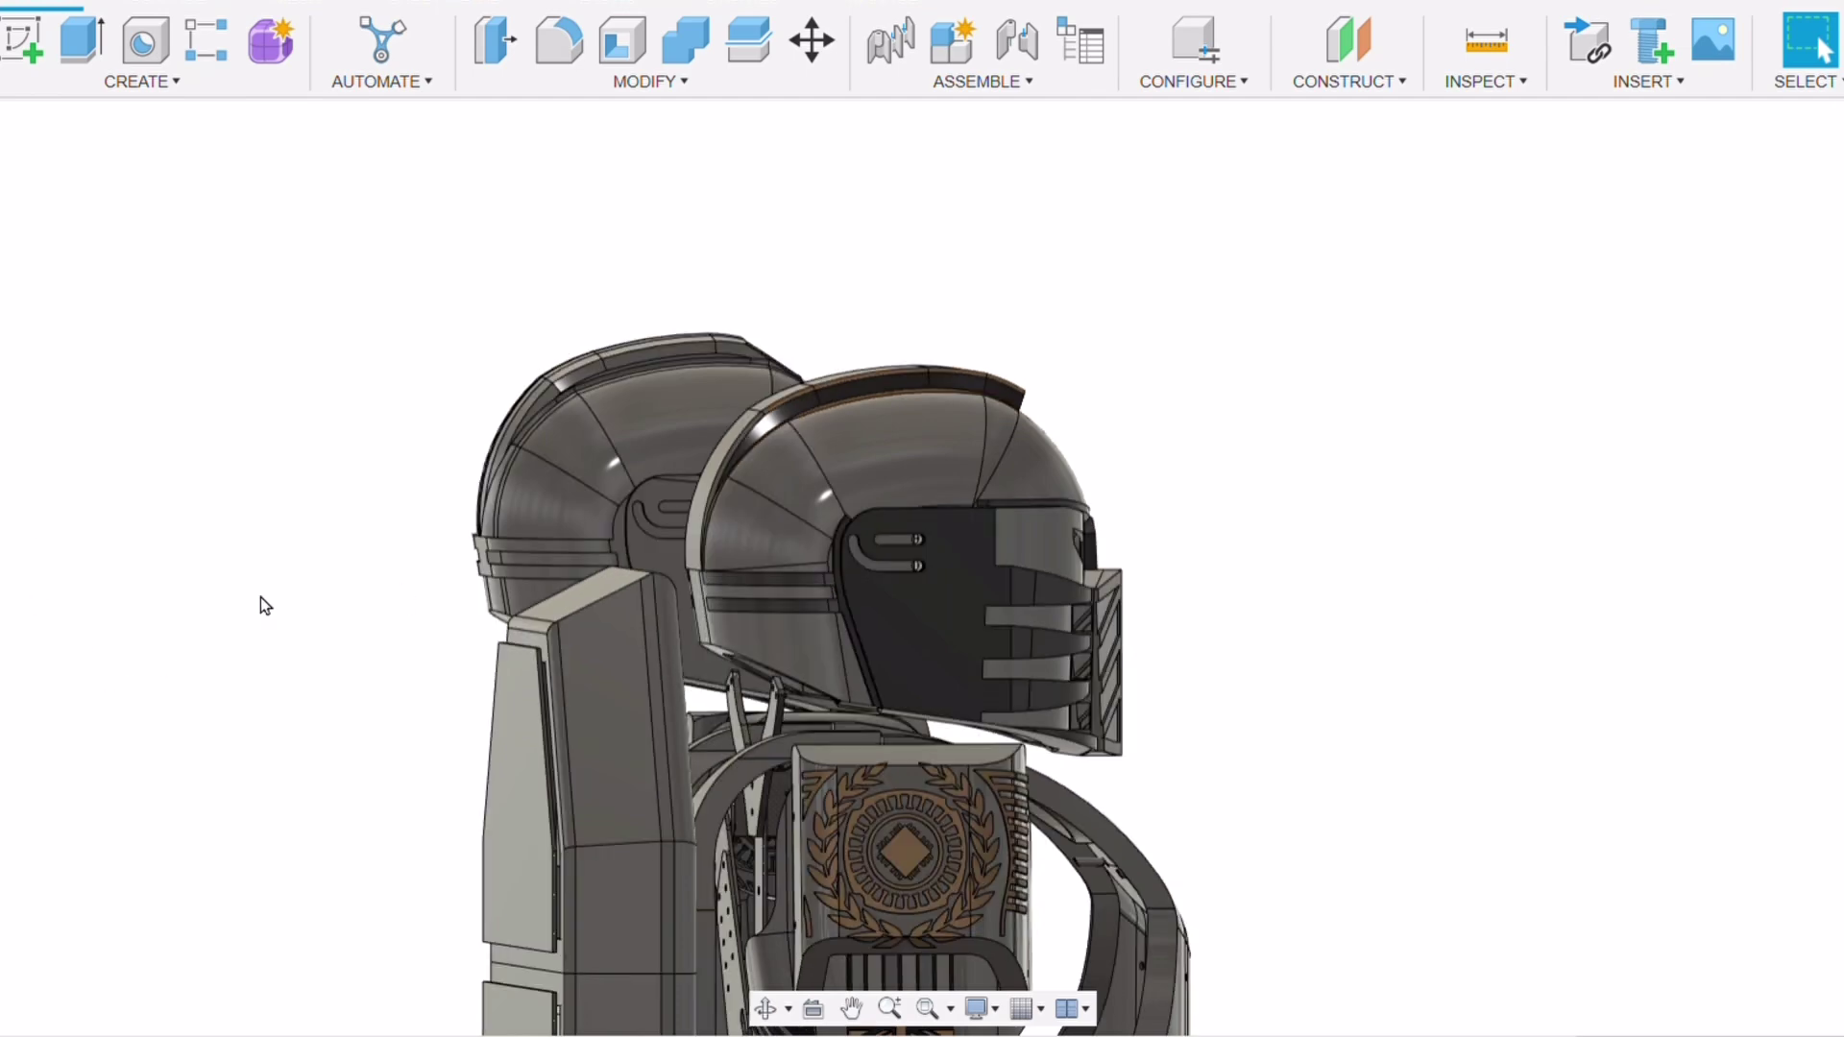
scroll(730, 641, "up", 5)
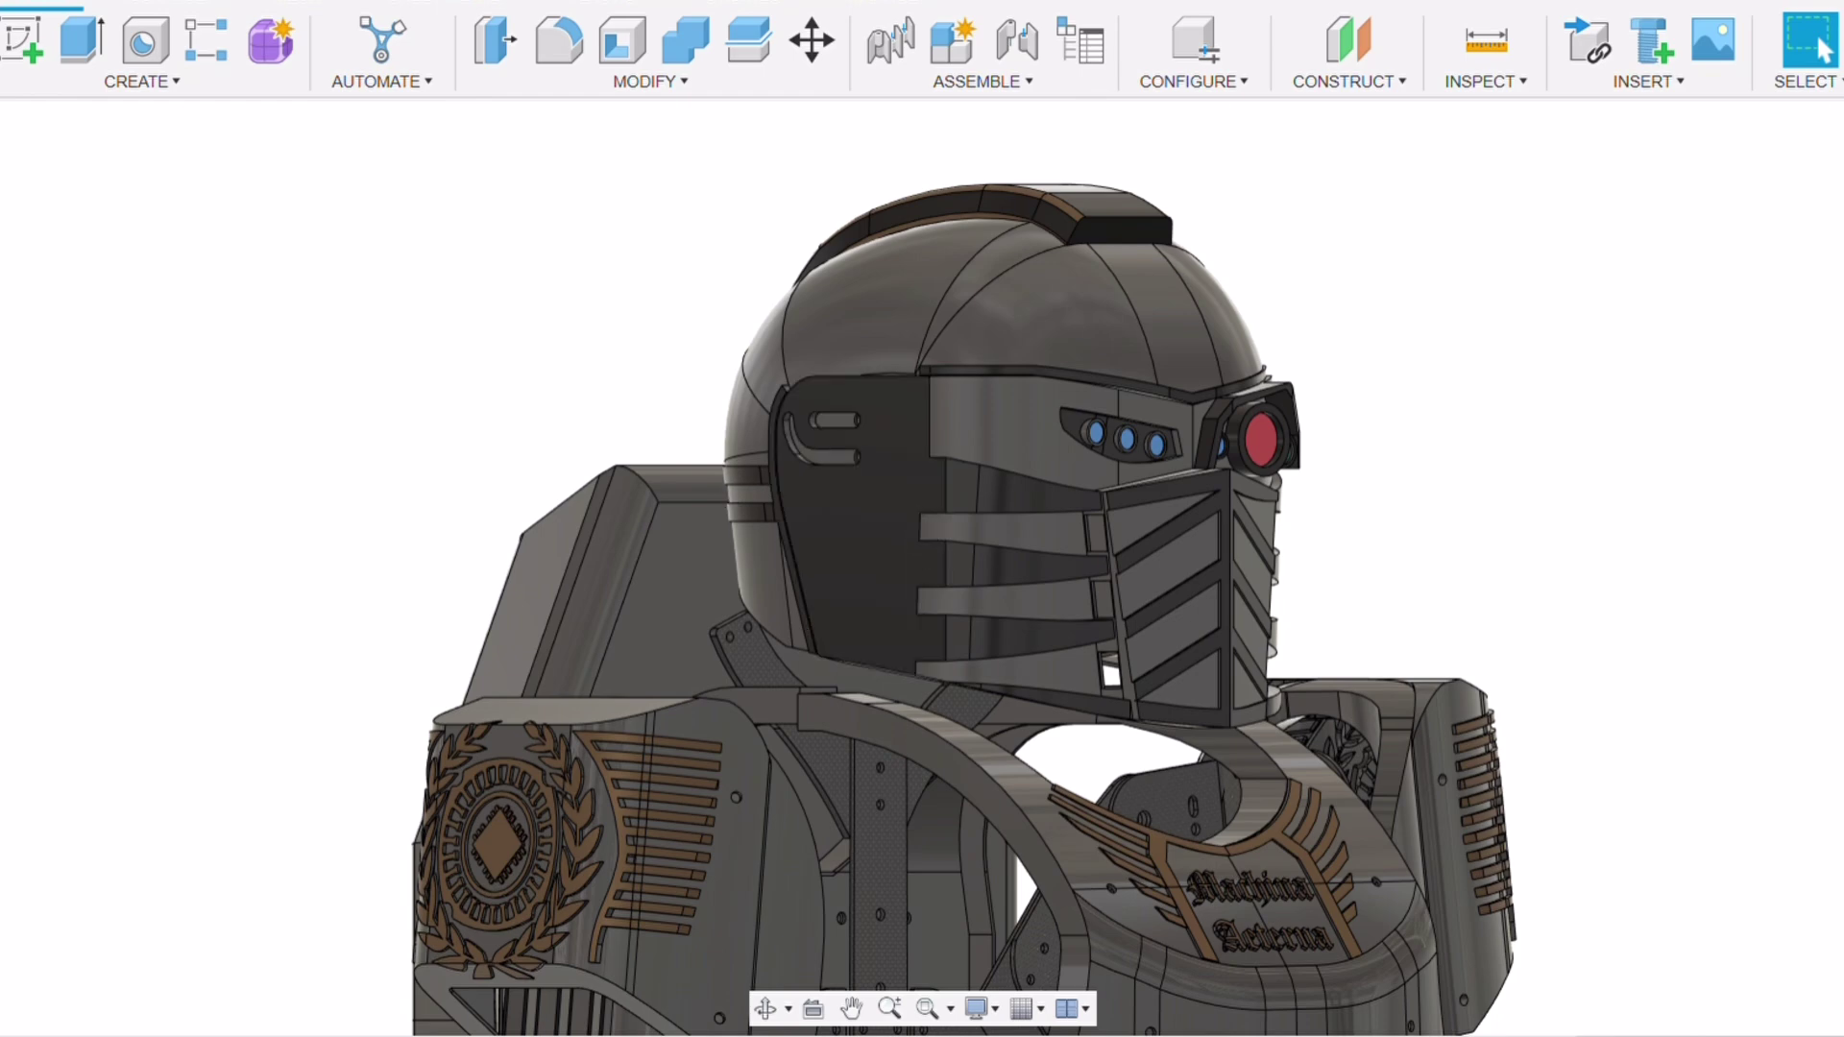
middle_click_drag(920, 567, 783, 574, "shift")
Orbit past the helmet and zoom onto the arm's rounded elbow cover below the flag emblem
middle_click_drag(783, 574, 745, 576, "shift")
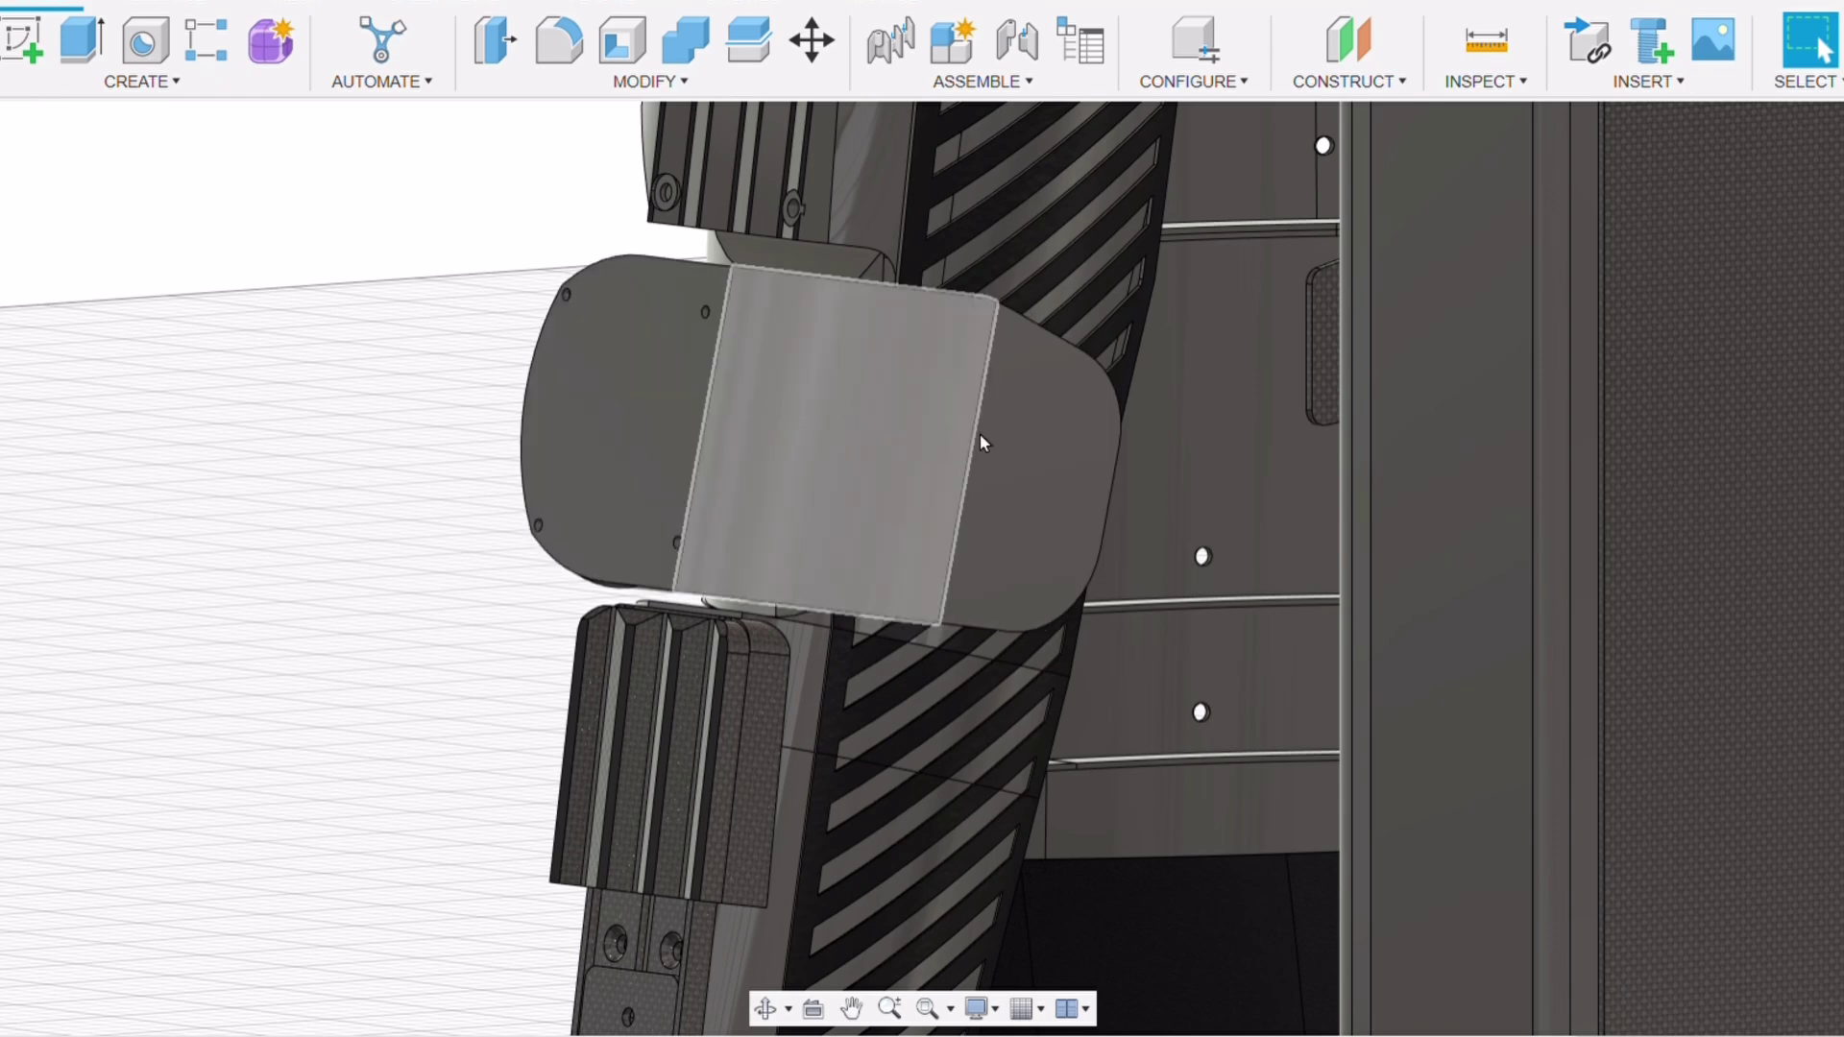
scroll(740, 845, "down", 3)
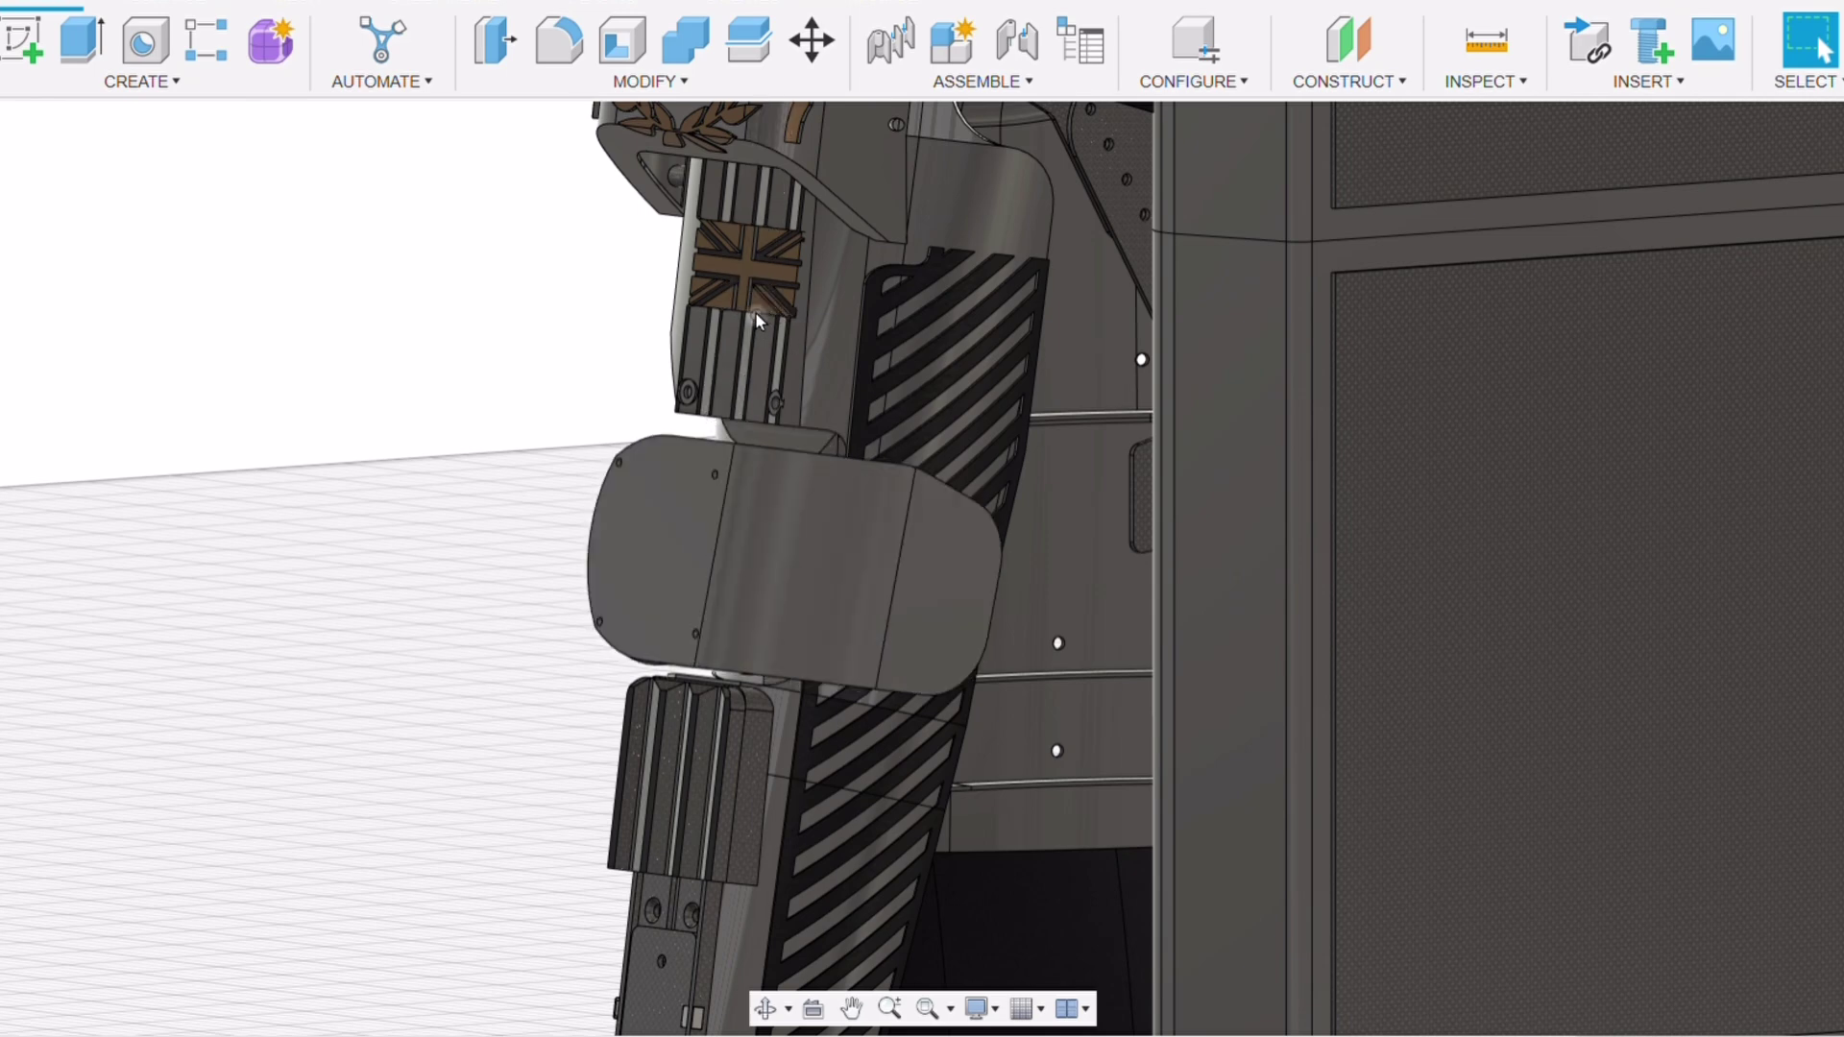
scroll(862, 554, "up", 4)
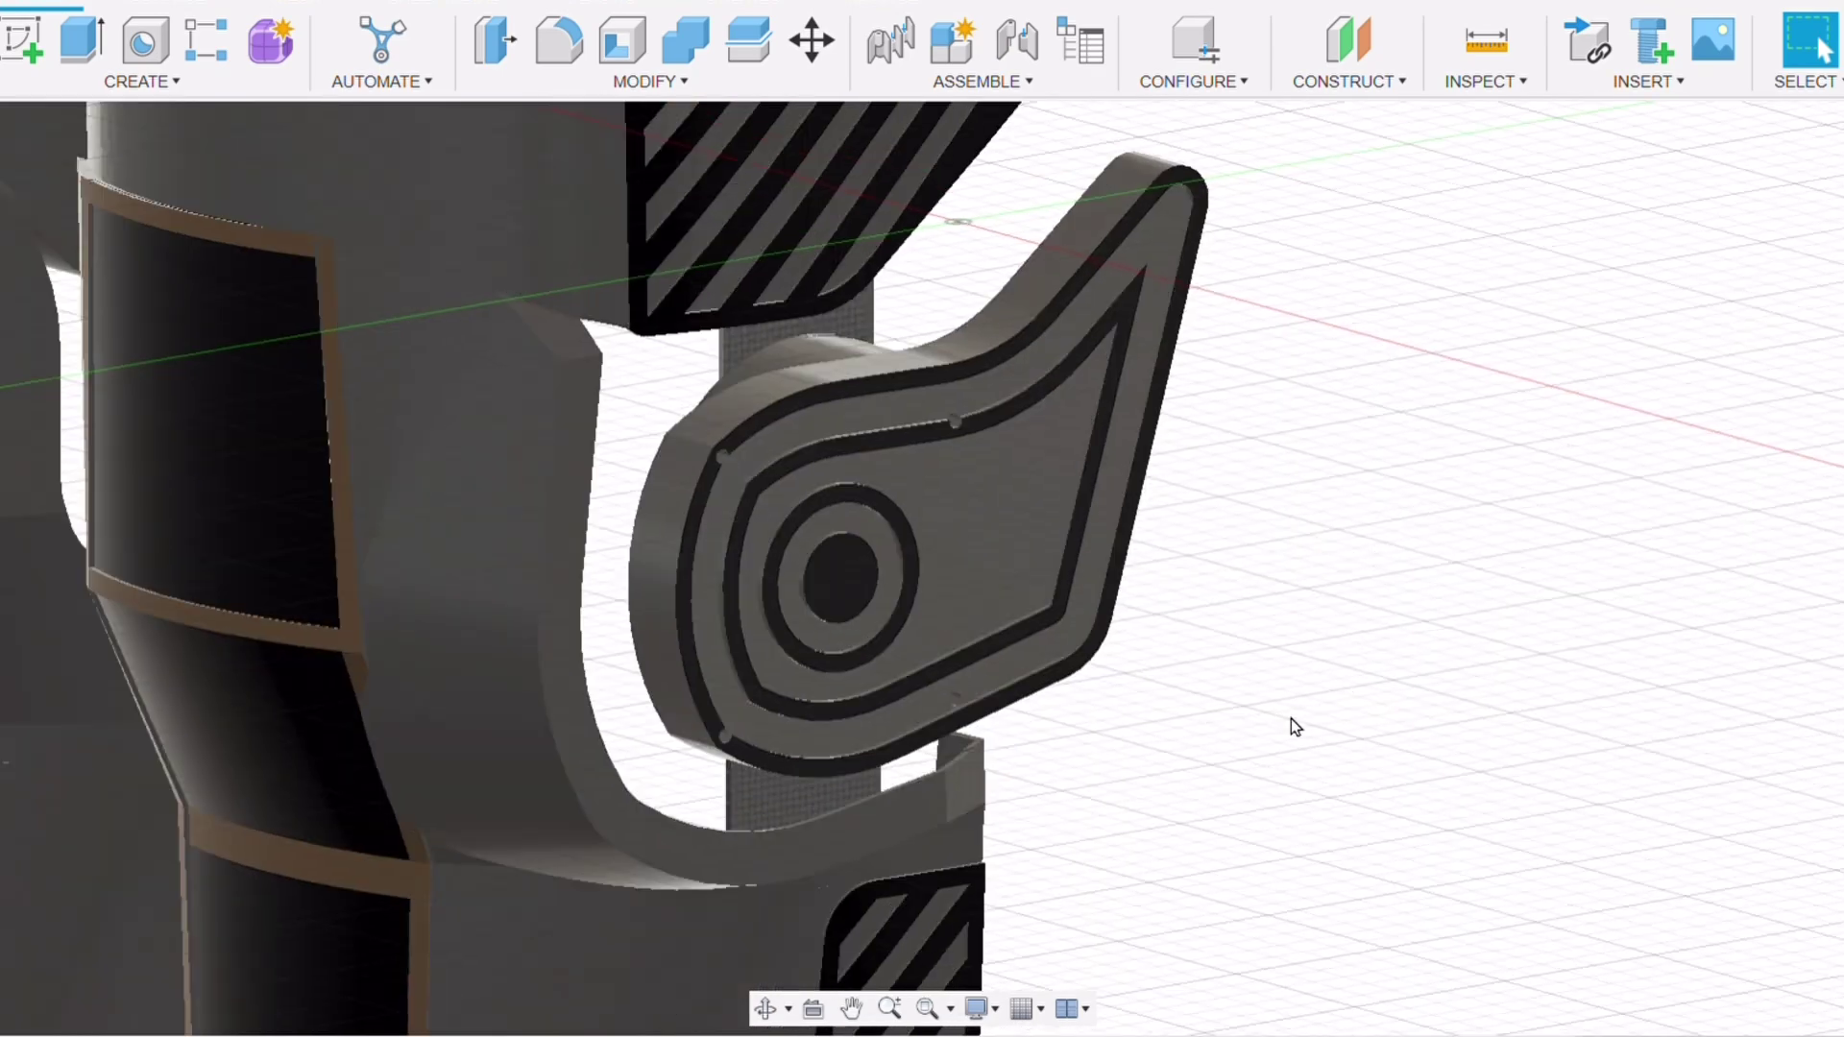
Zoom in on the legs and orbit from lower down to view both ringed knee covers
scroll(1179, 727, "down", 5)
scroll(1300, 688, "up", 2)
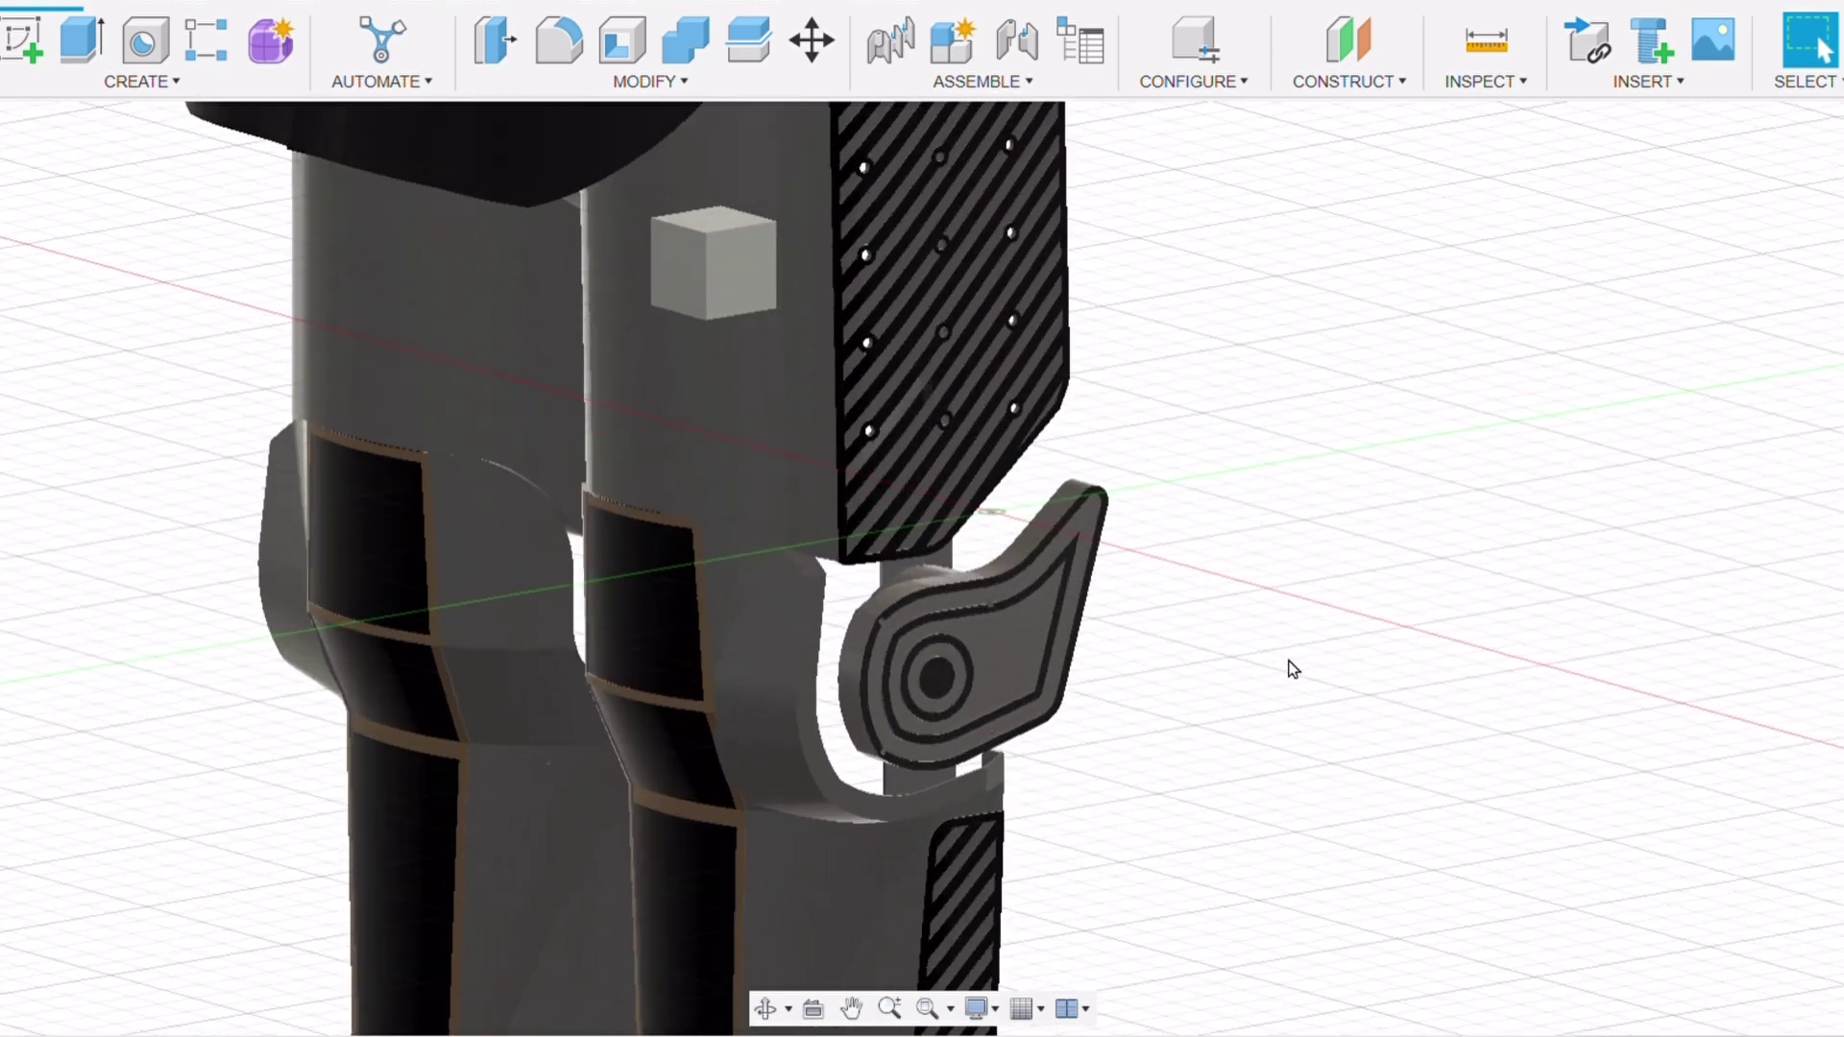
scroll(1292, 664, "up", 1)
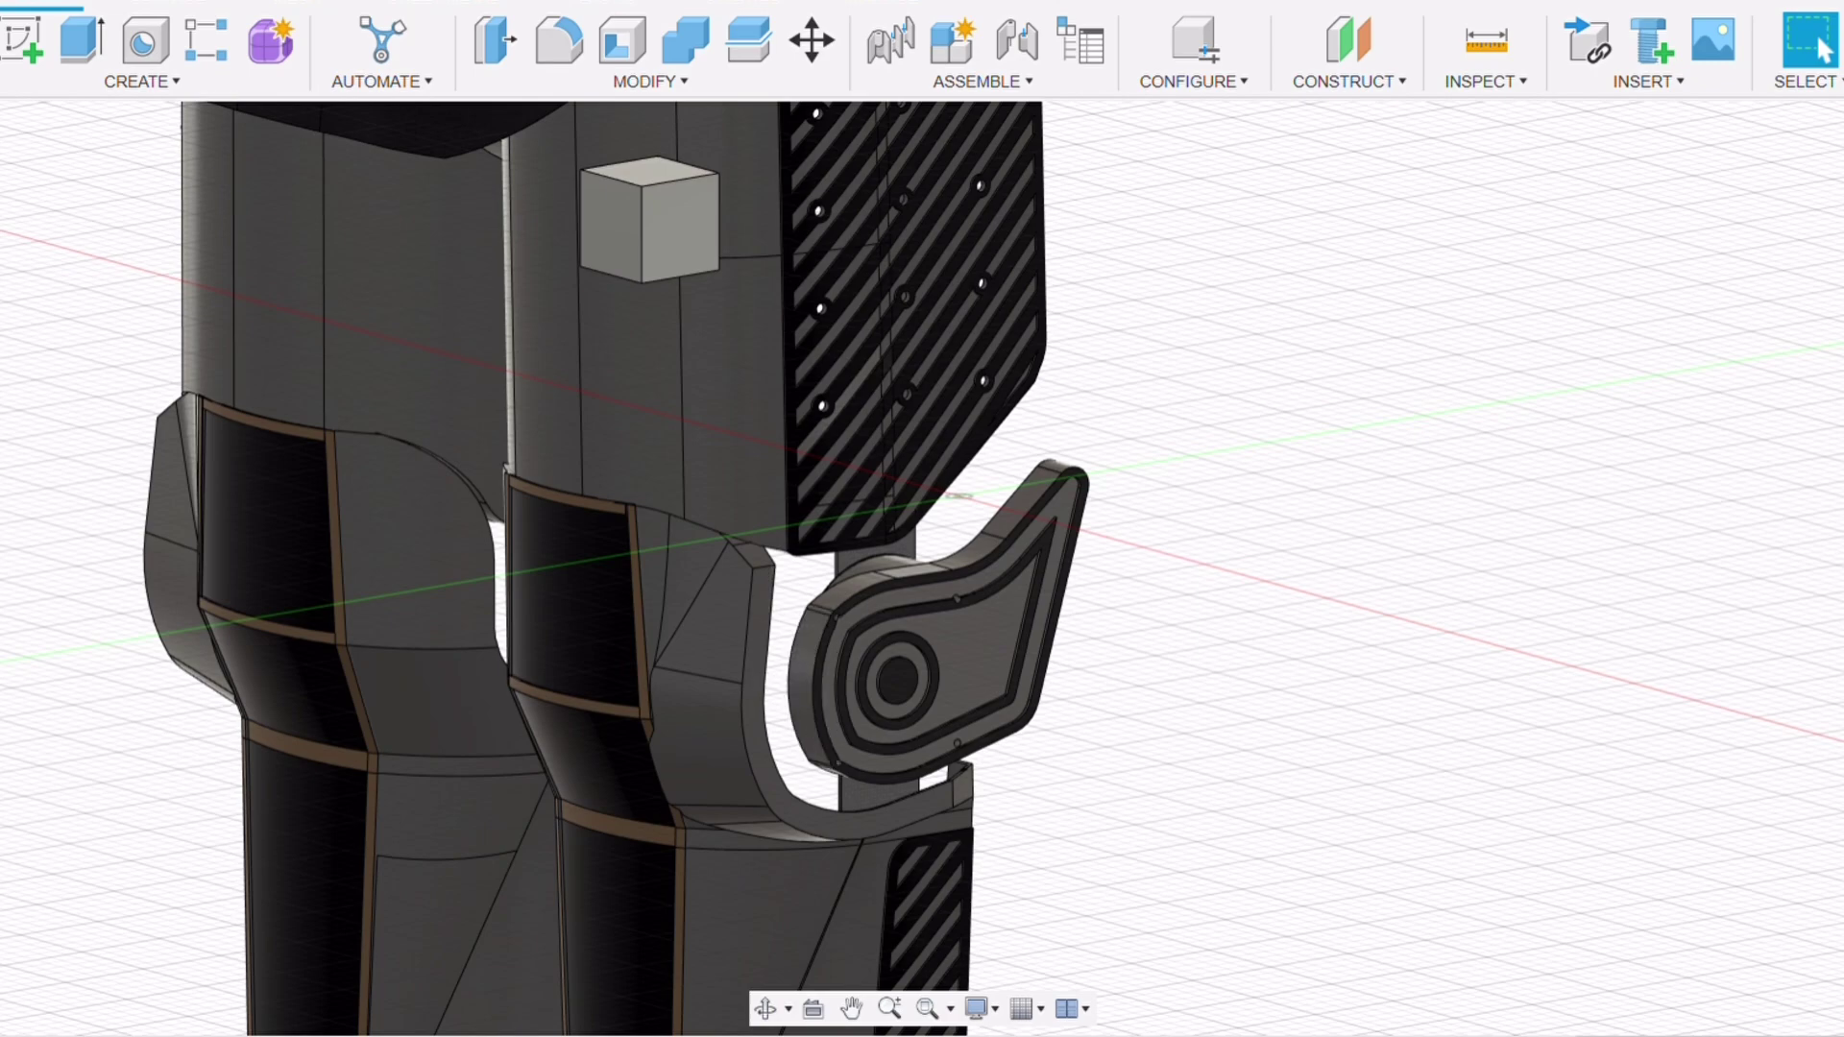
mouse_move(1056, 865)
middle_mouse_down("shift")
mouse_move(1345, 996)
mouse_move(1384, 941)
mouse_move(768, 769)
mouse_move(273, 542)
middle_mouse_up("shift")
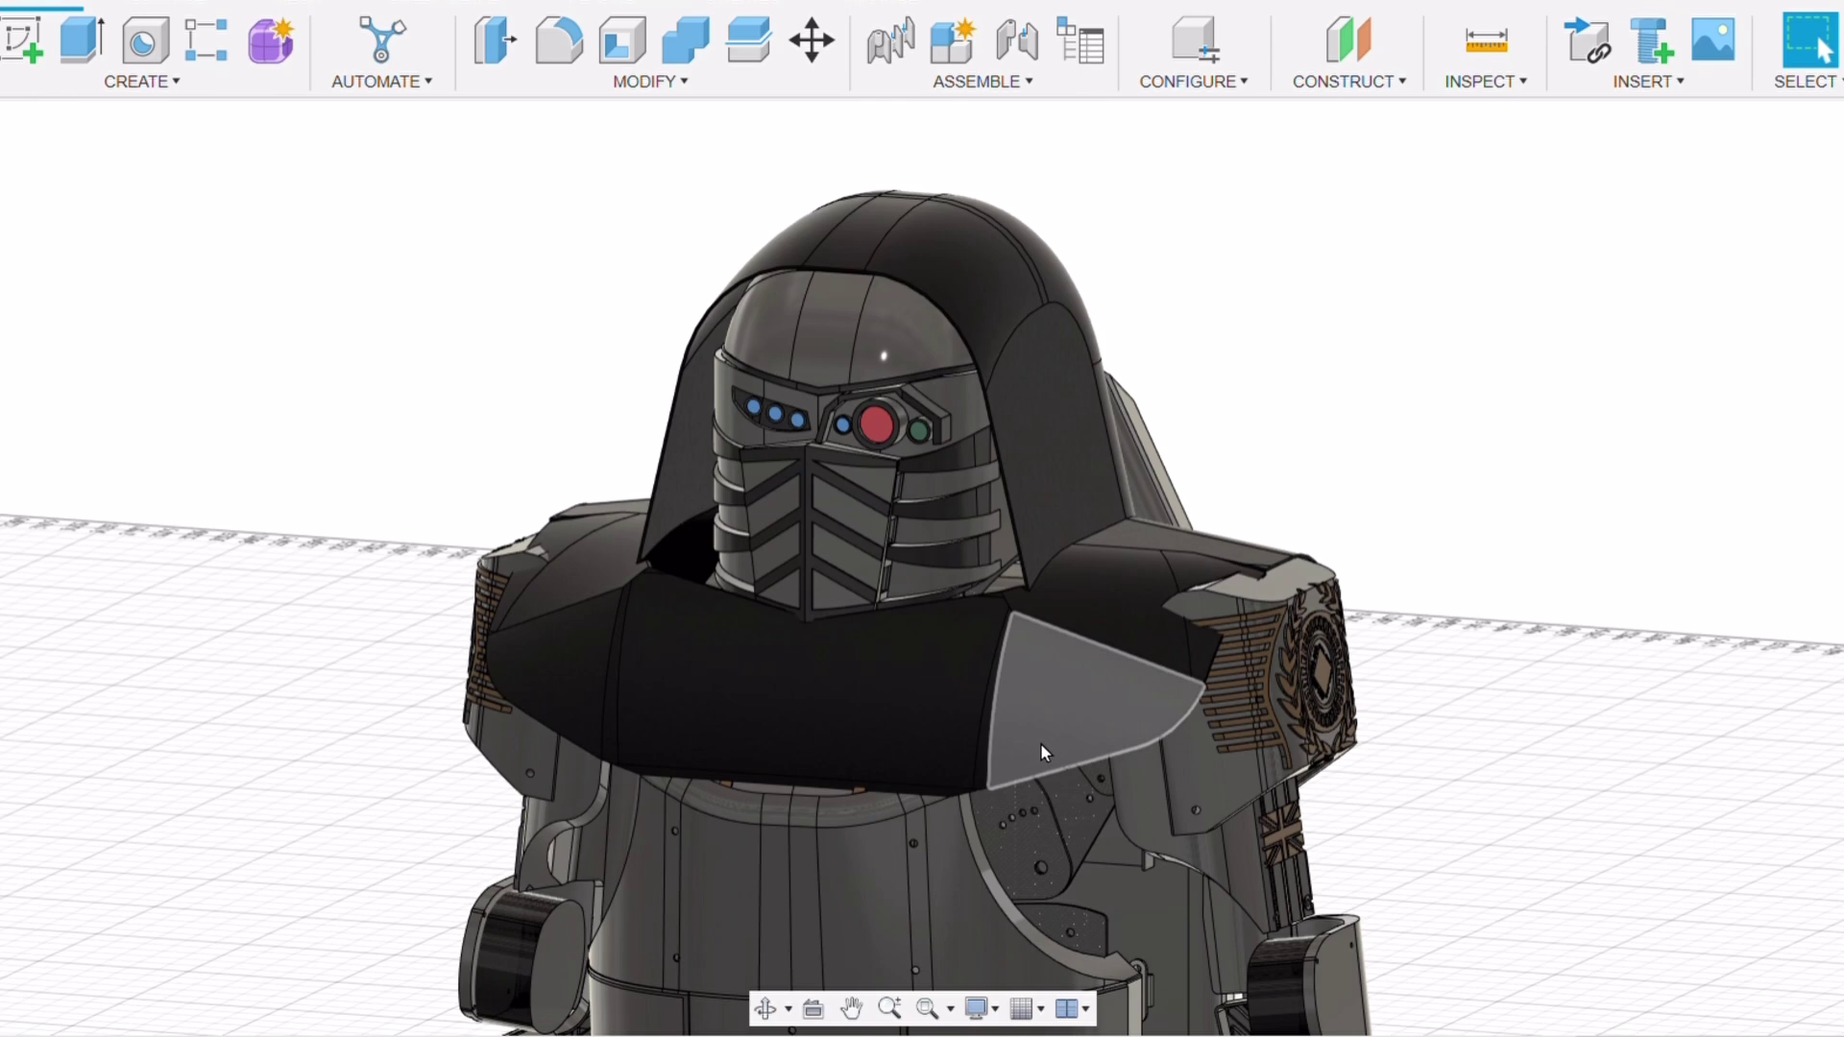
Zoom onto the upper body and orbit around the dark hooded mantle over the helmet
scroll(628, 561, "up", 5)
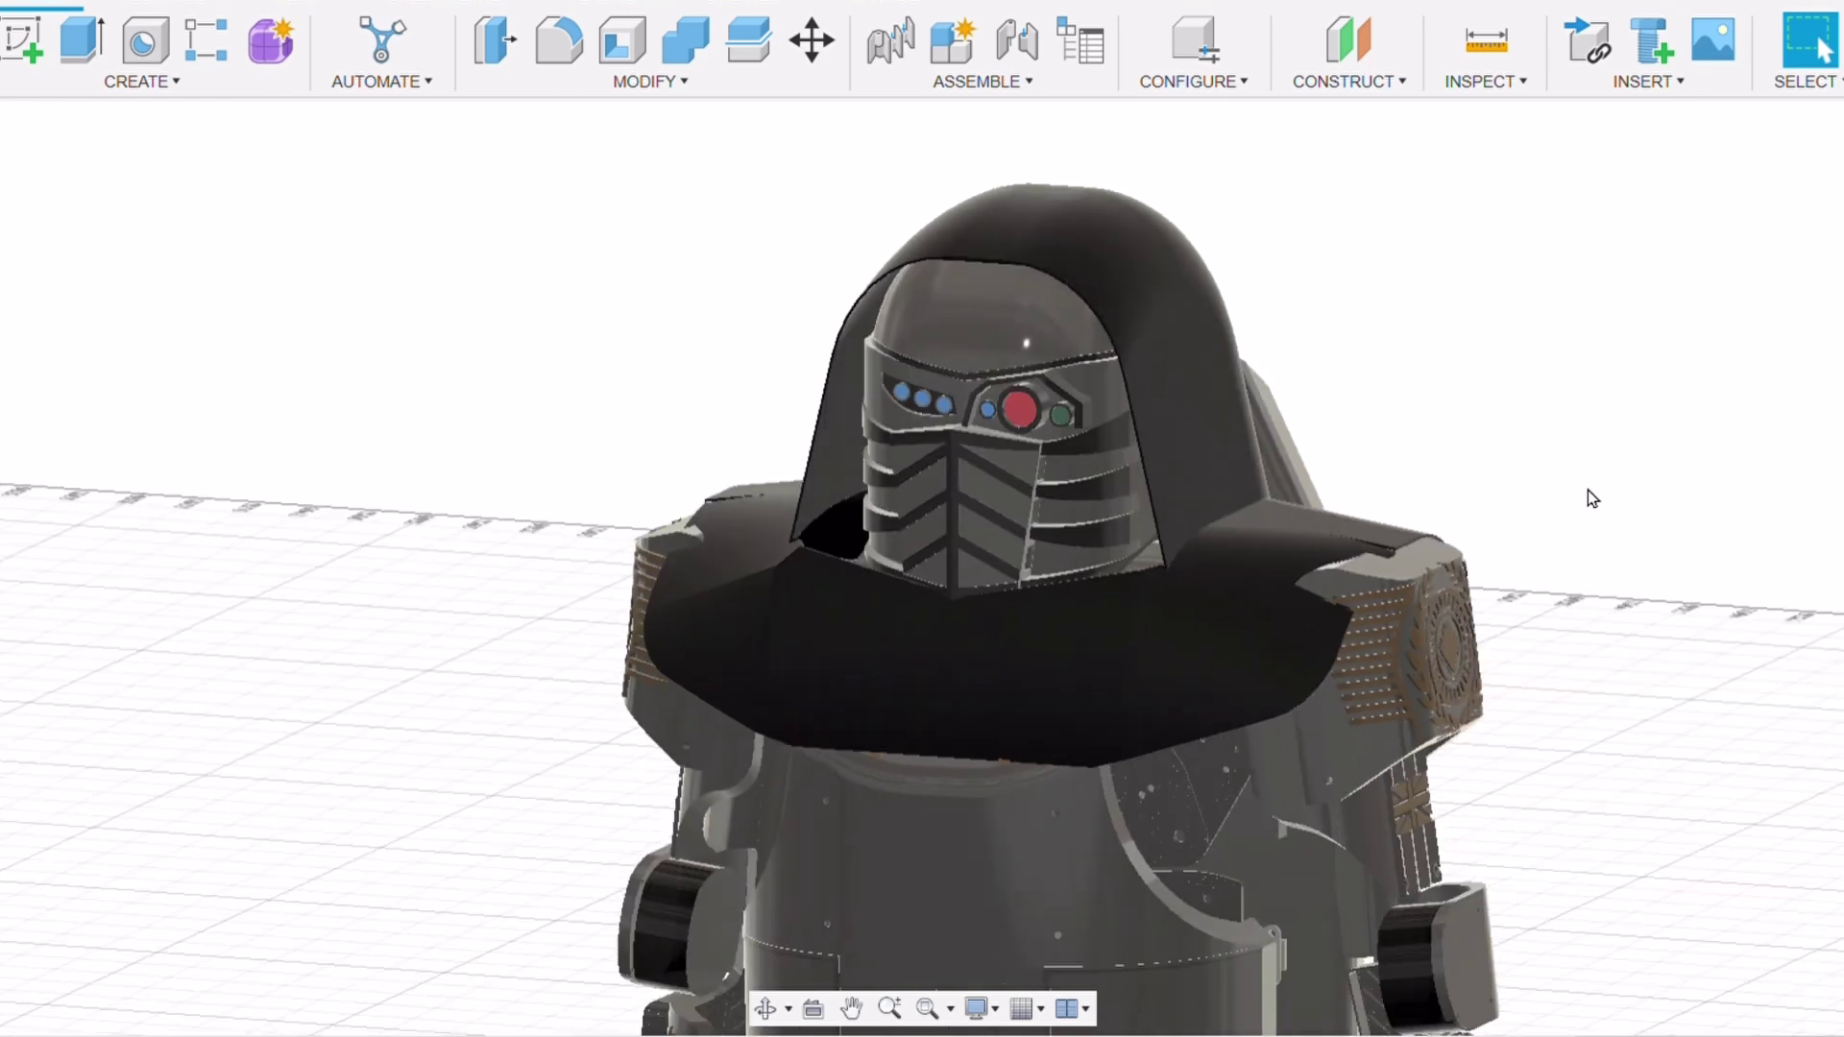
middle_click_drag(1589, 494, 1228, 666, "shift")
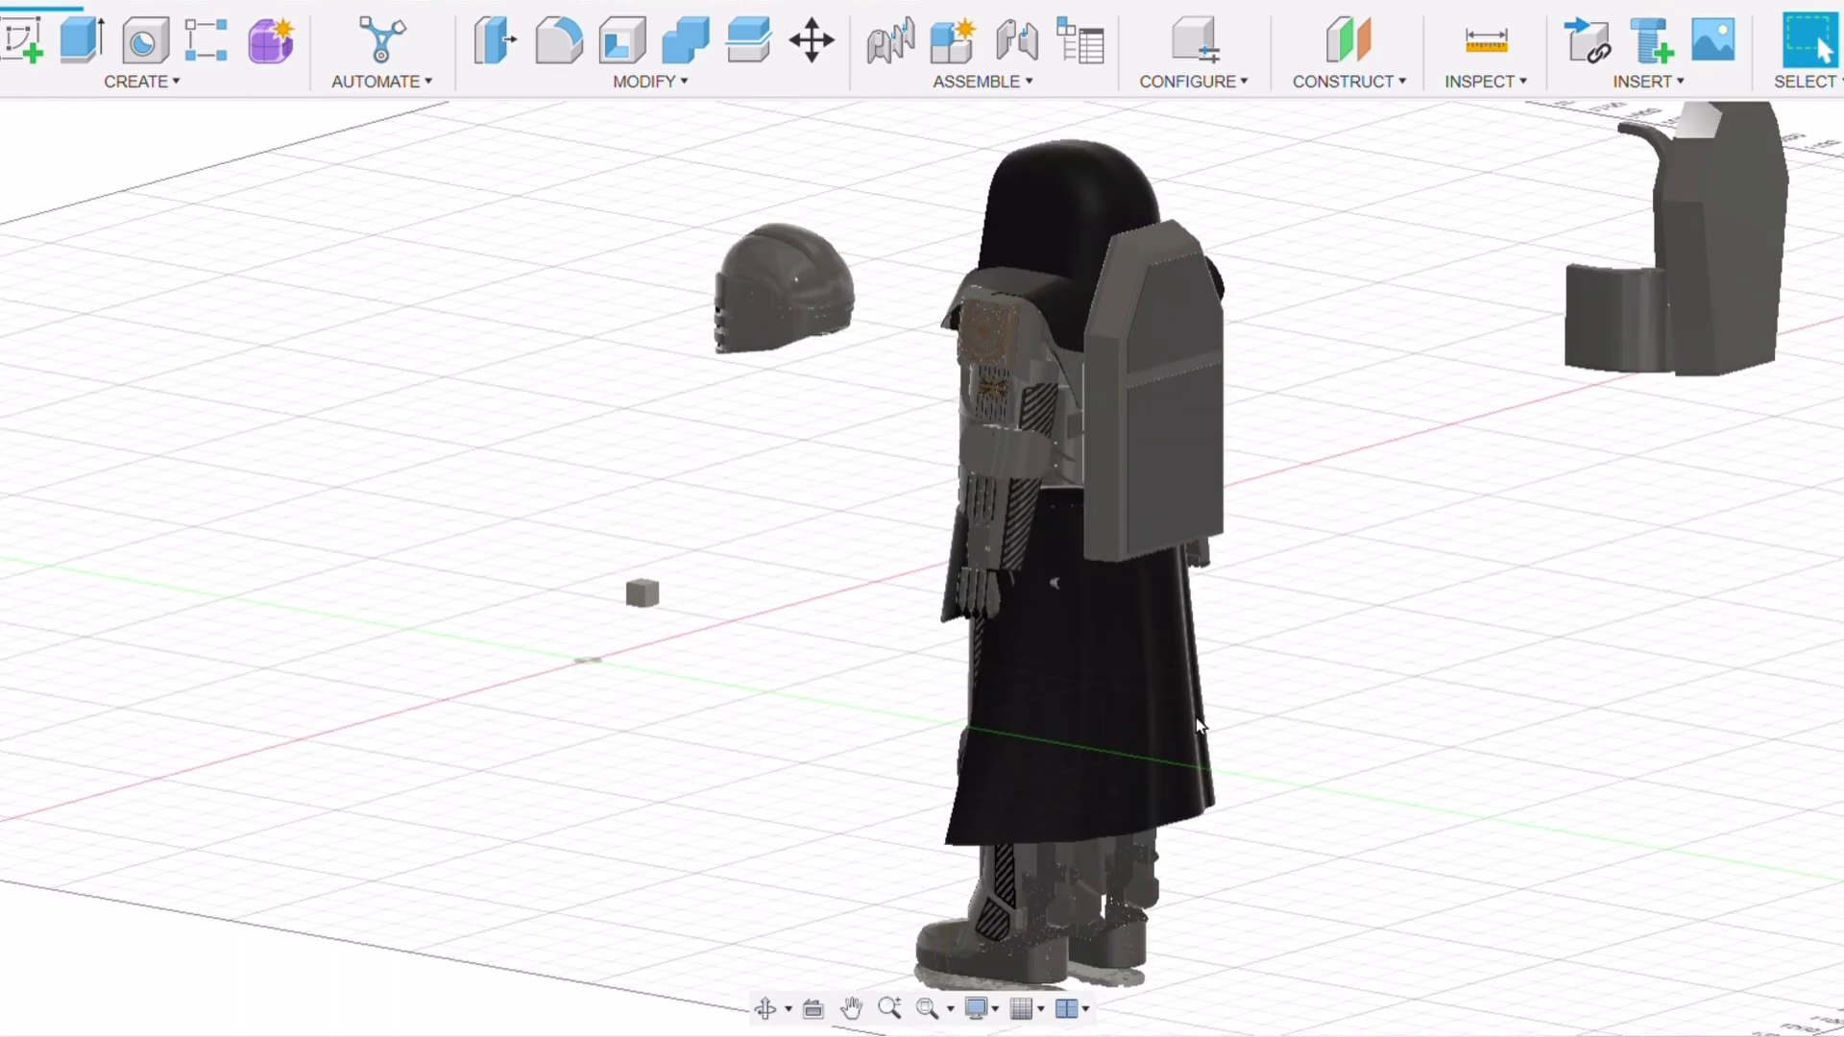
Zoom in and out along the figure's back to inspect the long black rear cloak panels
scroll(1114, 623, "up", 3)
scroll(1115, 622, "down", 5)
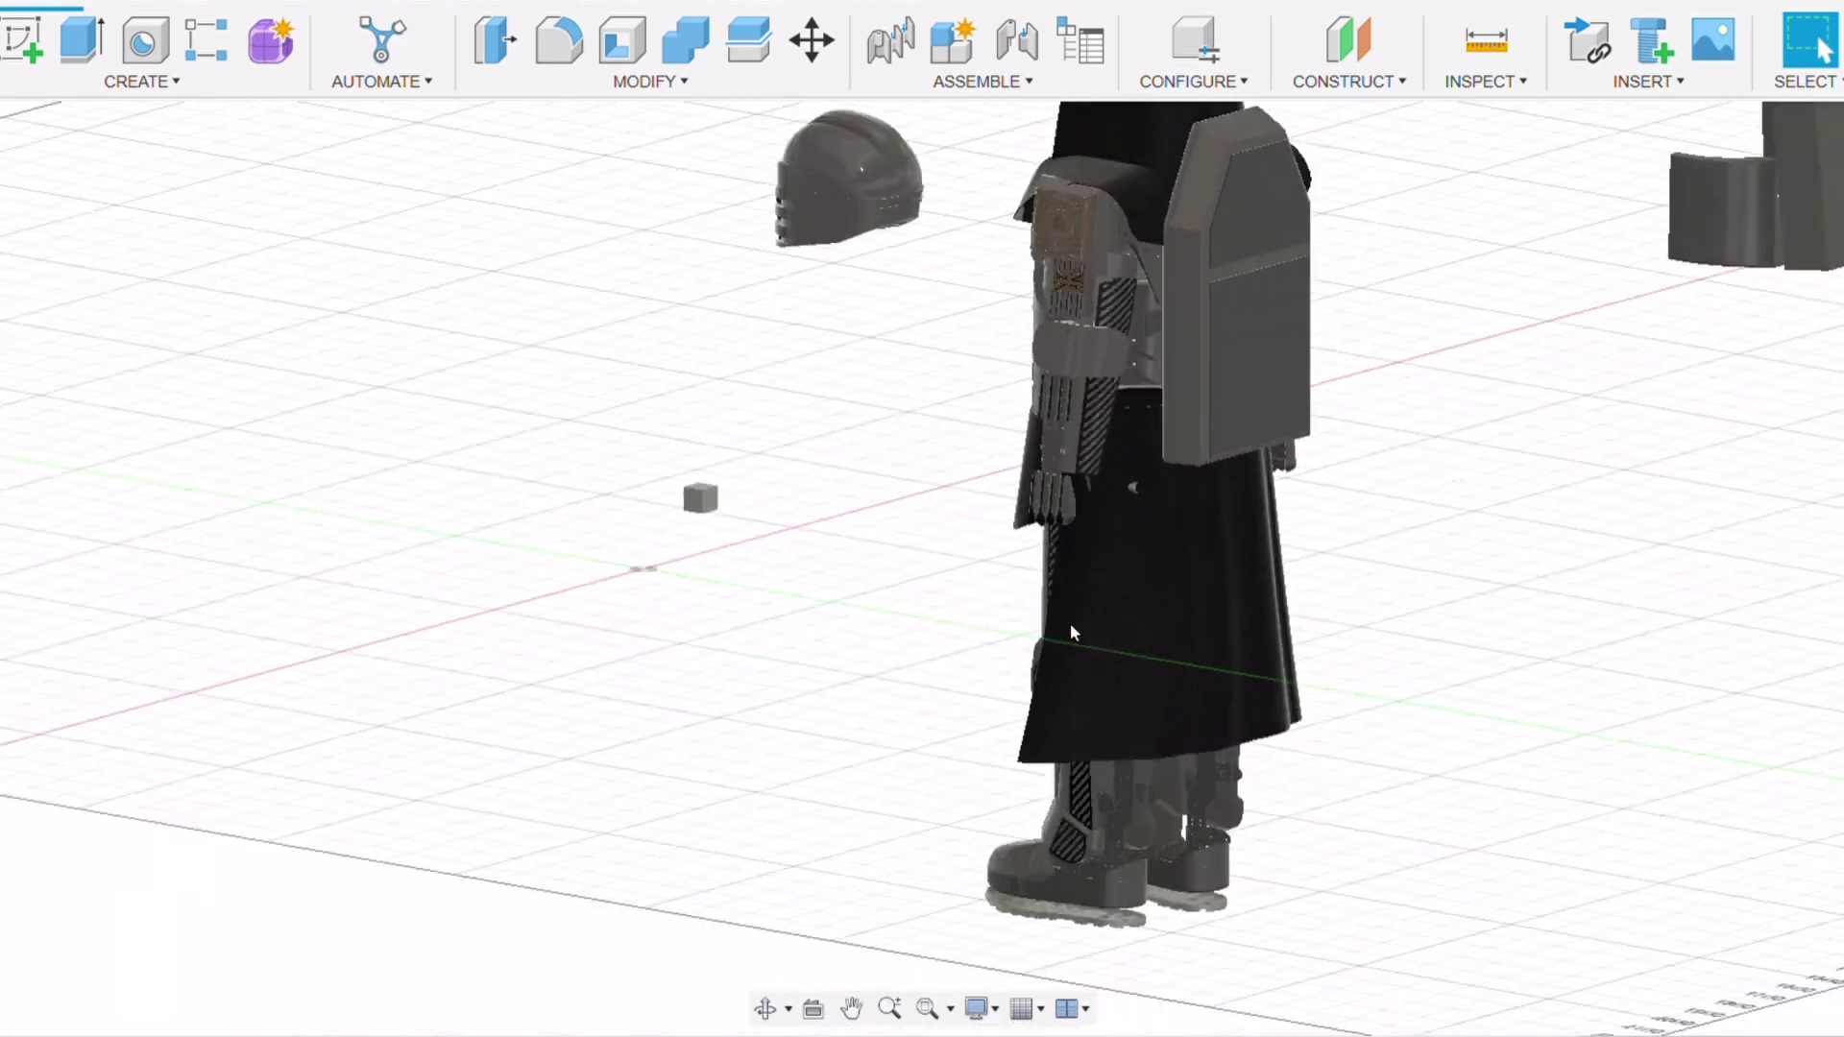
scroll(1074, 661, "up", 4)
scroll(1278, 507, "down", 3)
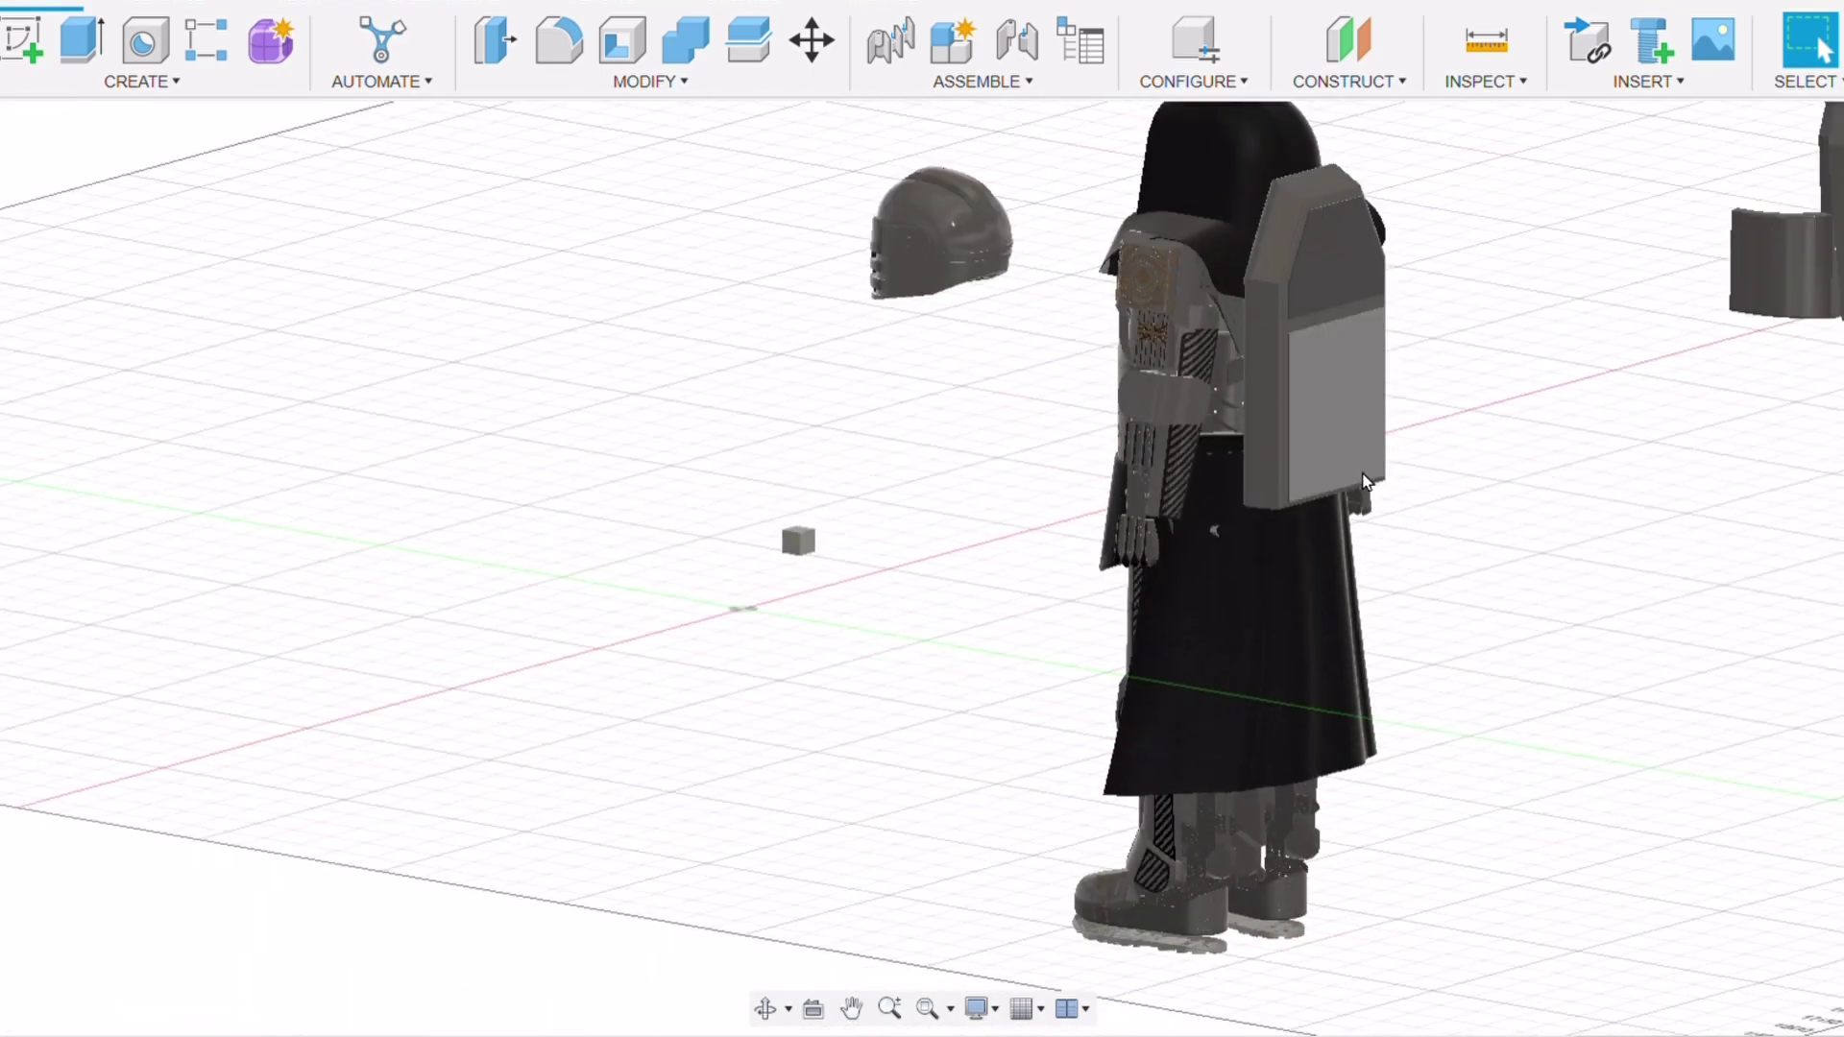
scroll(1268, 500, "up", 5)
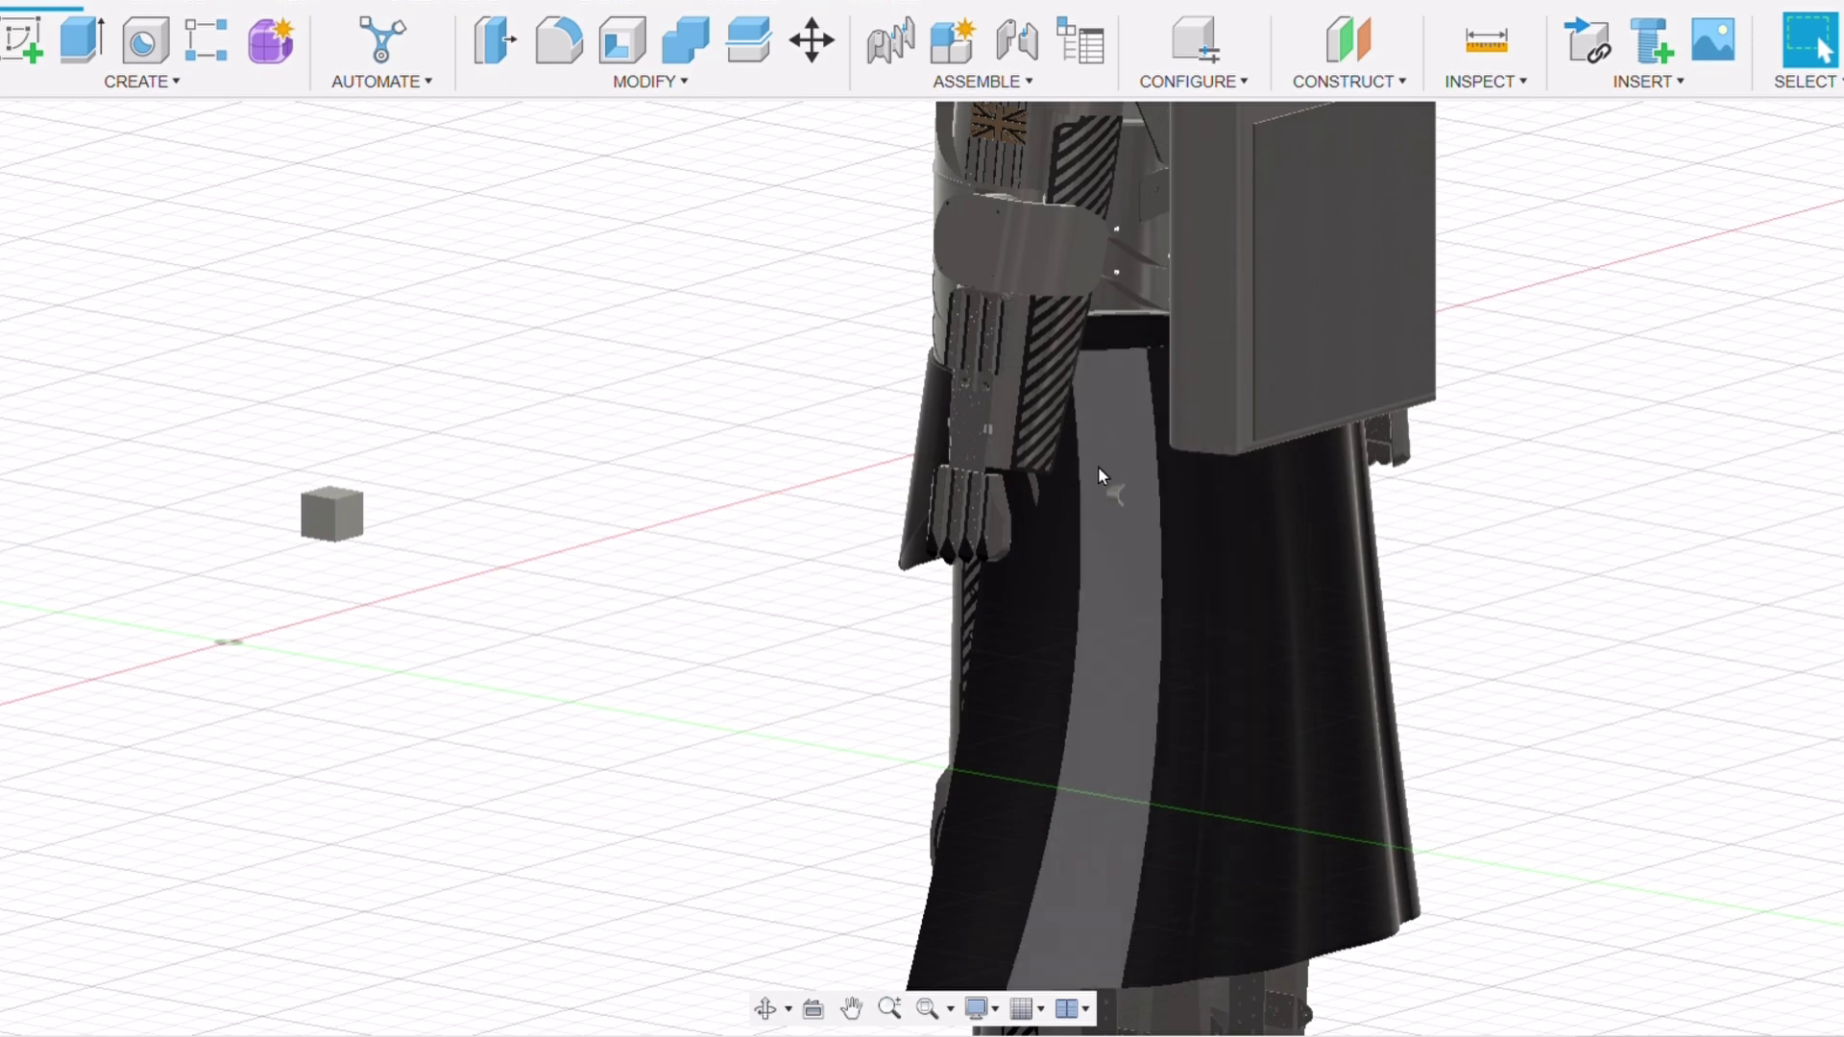
scroll(1229, 586, "down", 2)
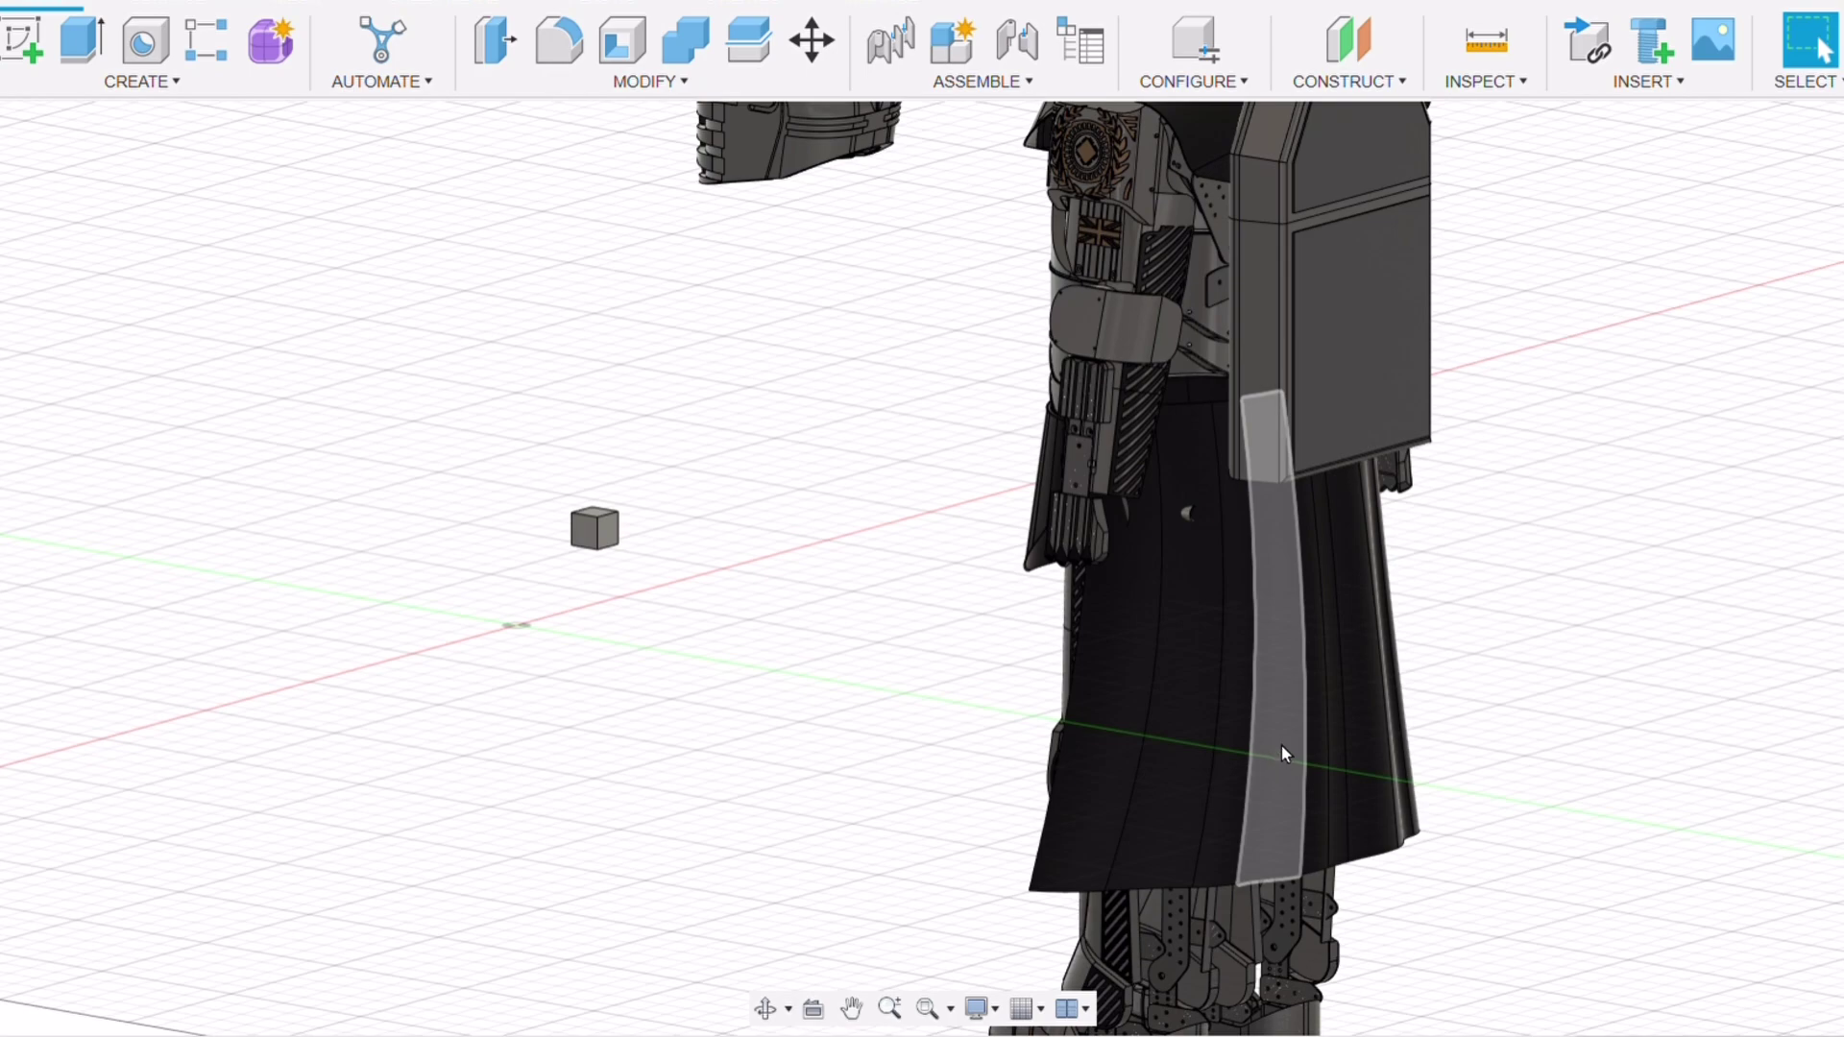
scroll(1256, 620, "down", 5)
scroll(1242, 858, "up", 5)
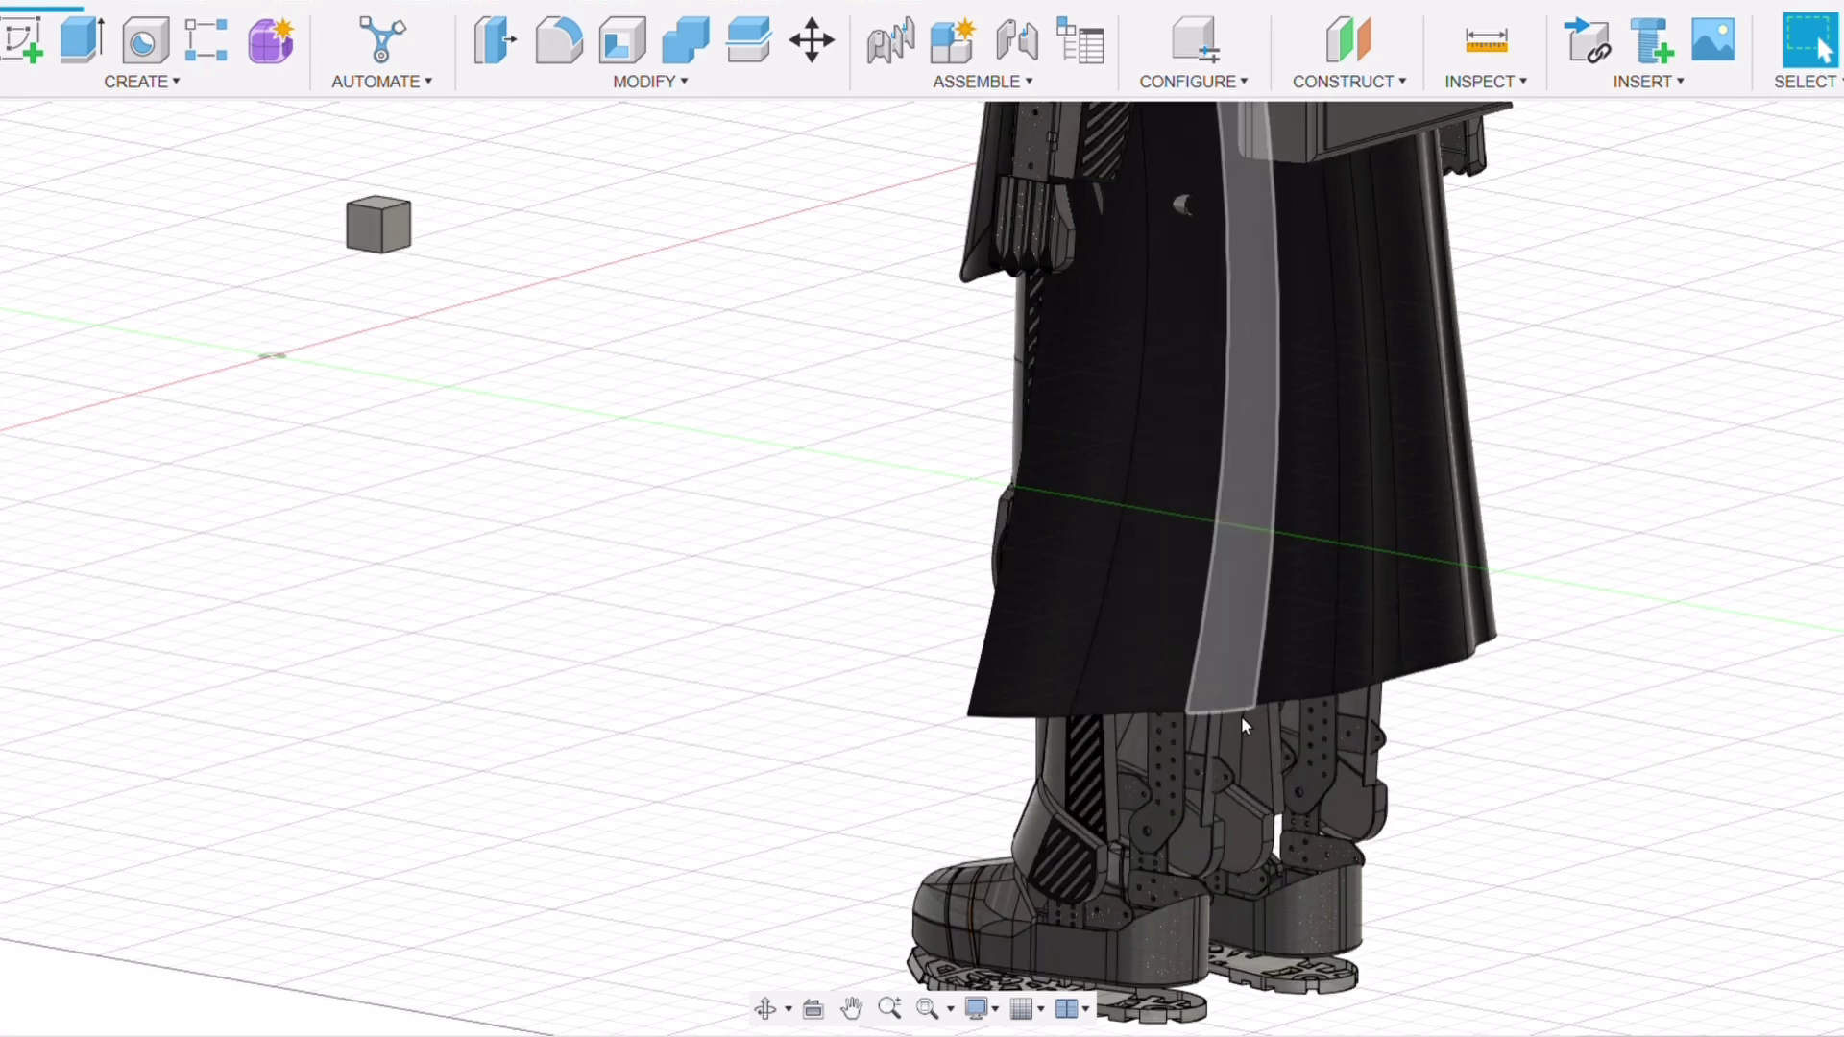
scroll(1303, 849, "down", 2)
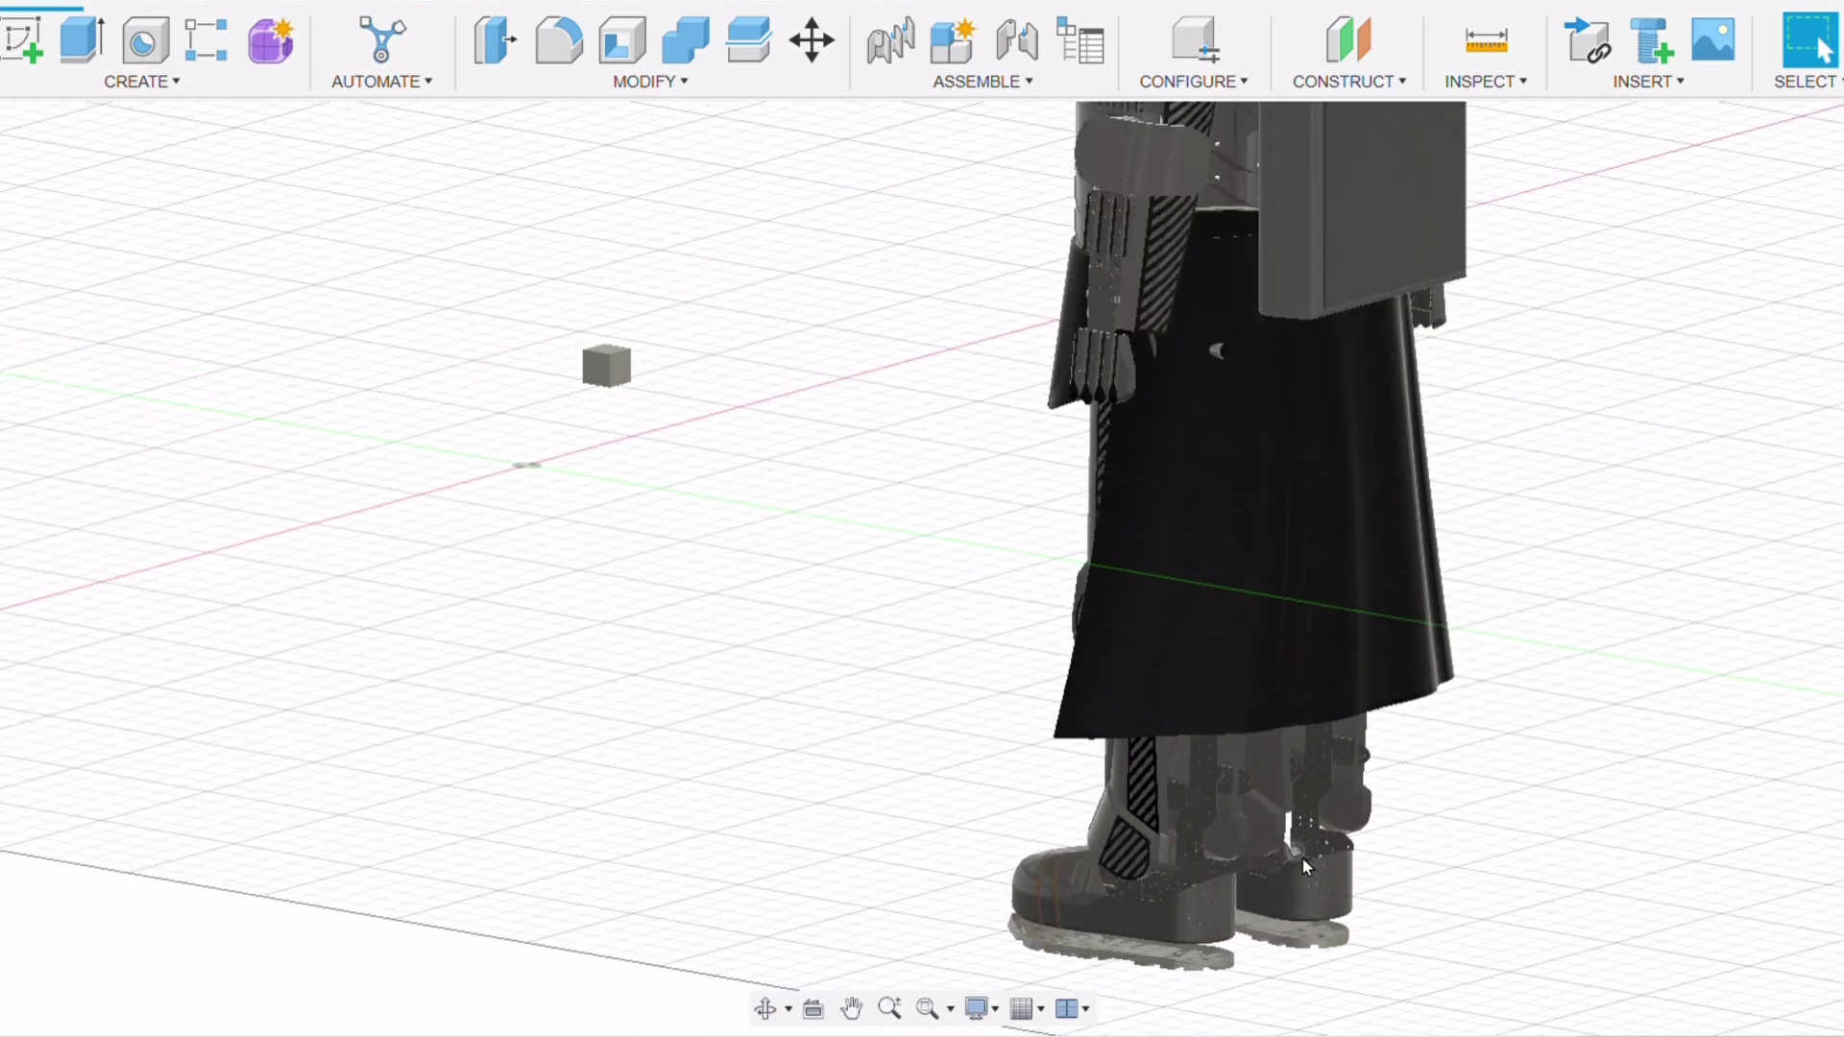
scroll(1318, 861, "down", 3)
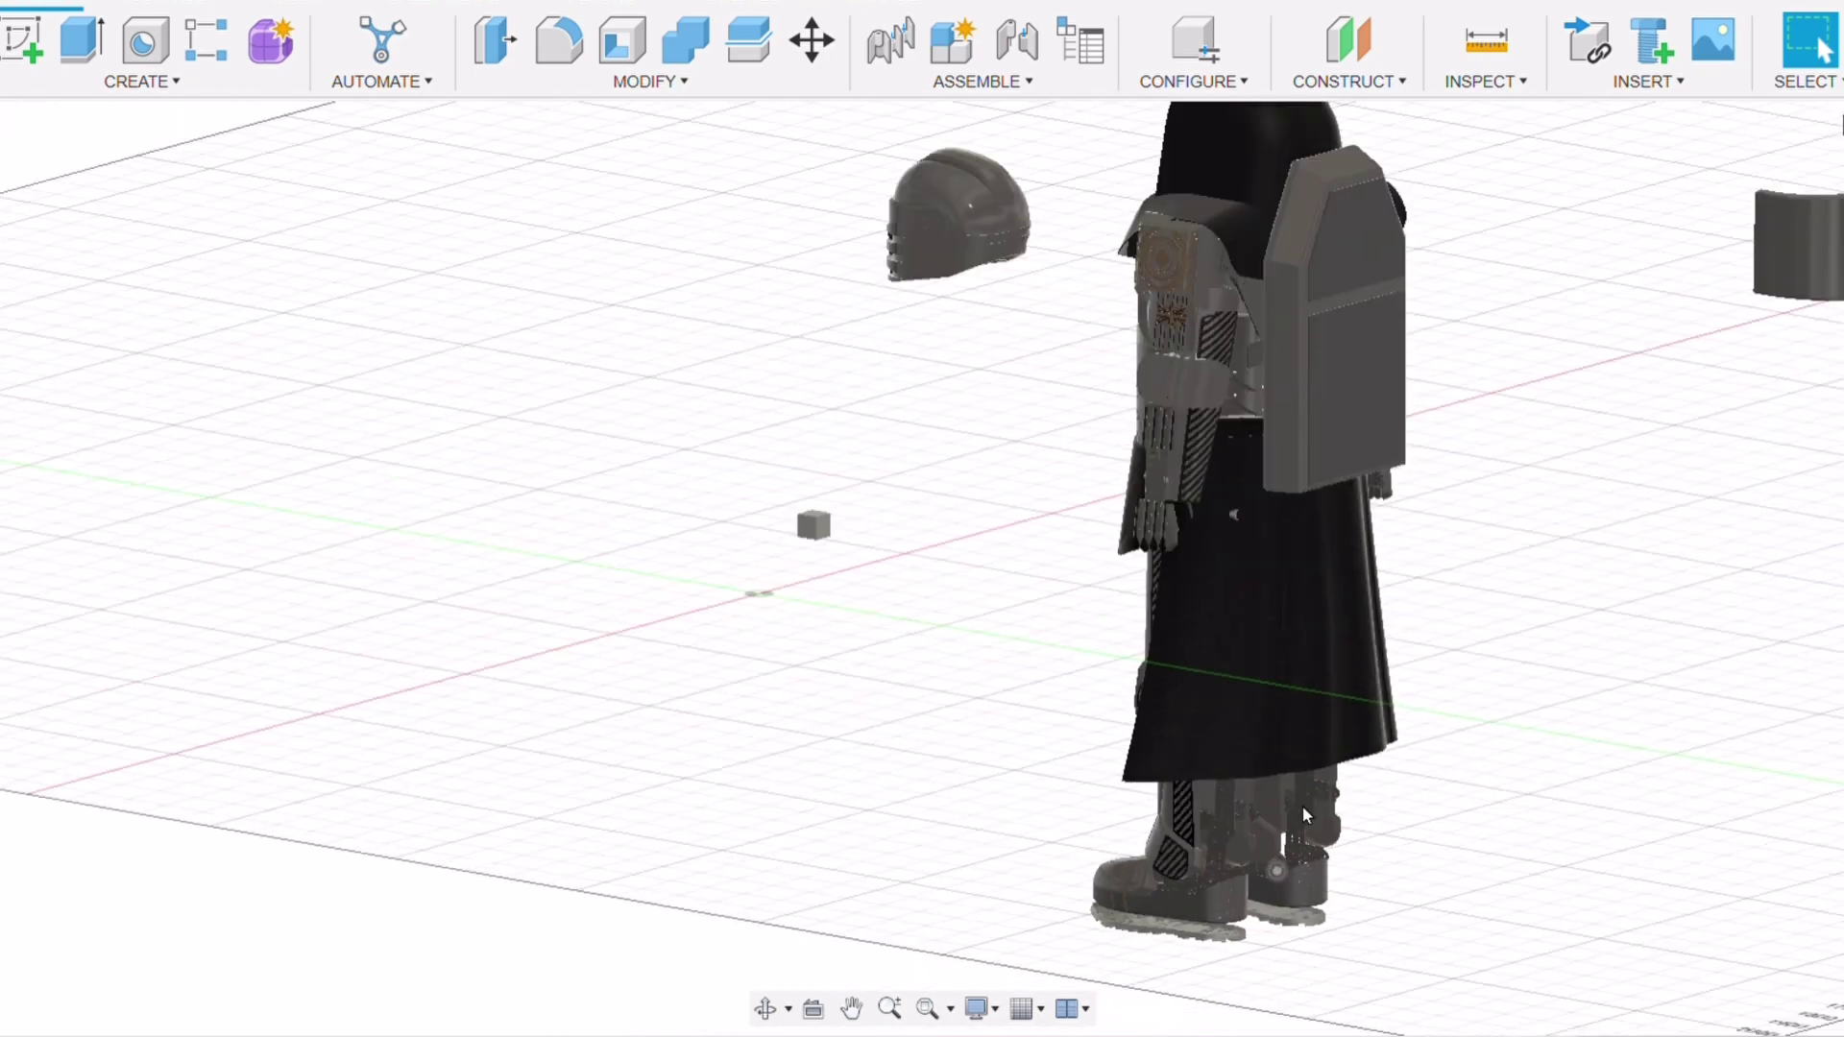
scroll(1345, 442, "up", 3)
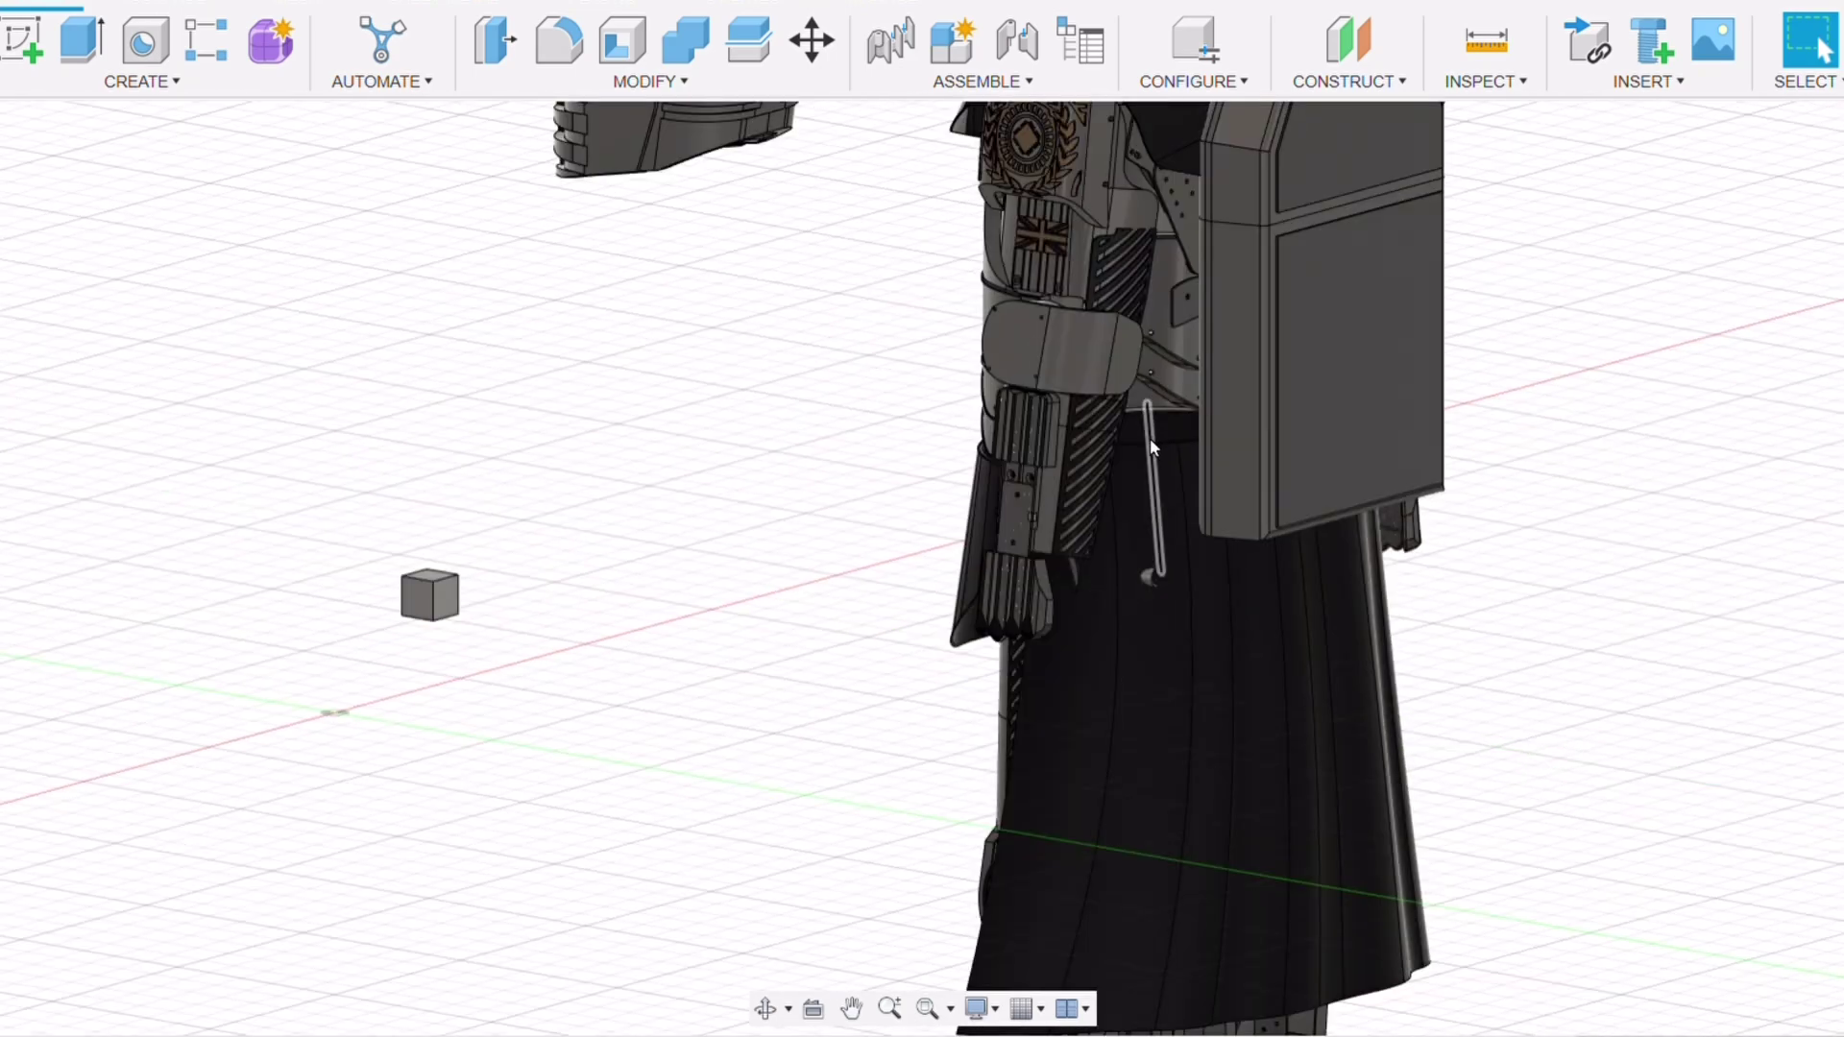
scroll(1149, 440, "down", 3)
scroll(1283, 614, "up", 4)
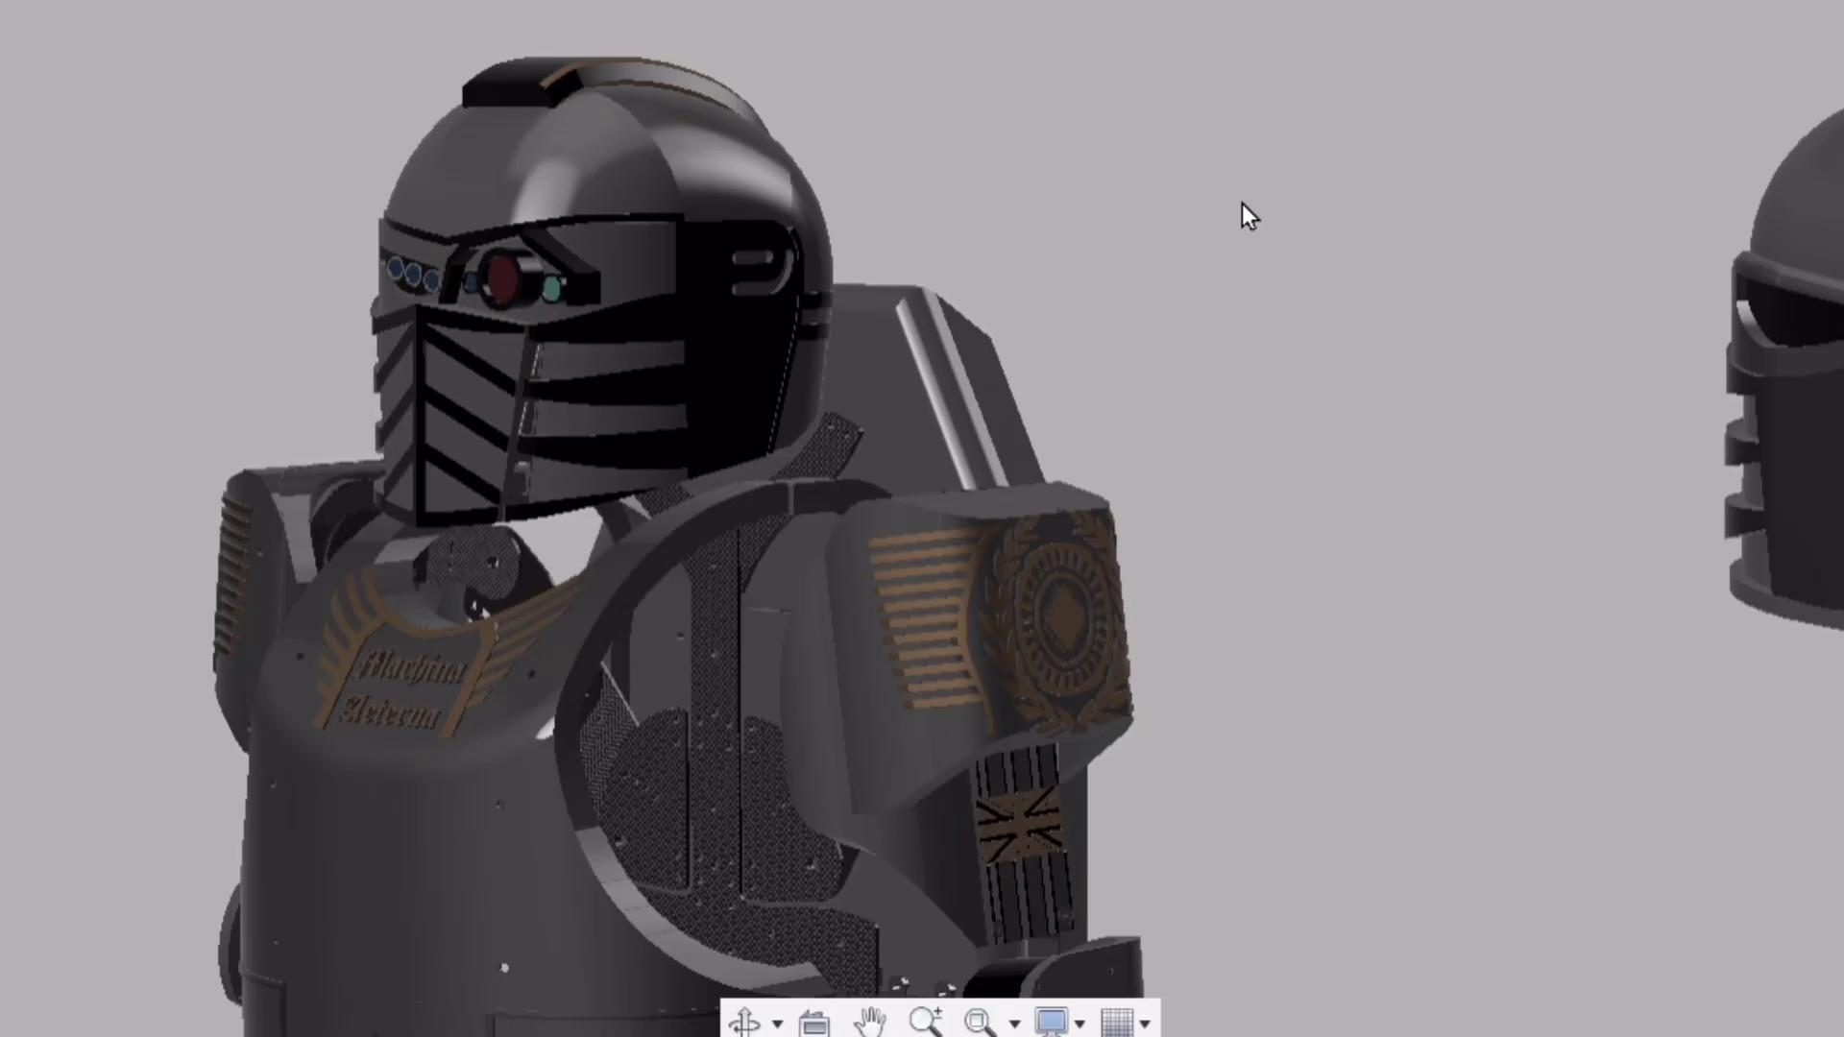
scroll(1161, 363, "down", 3)
Zoom and orbit to frame the full armor suit front-on beside the floating old helmet
scroll(939, 452, "down", 2)
scroll(880, 336, "down", 2)
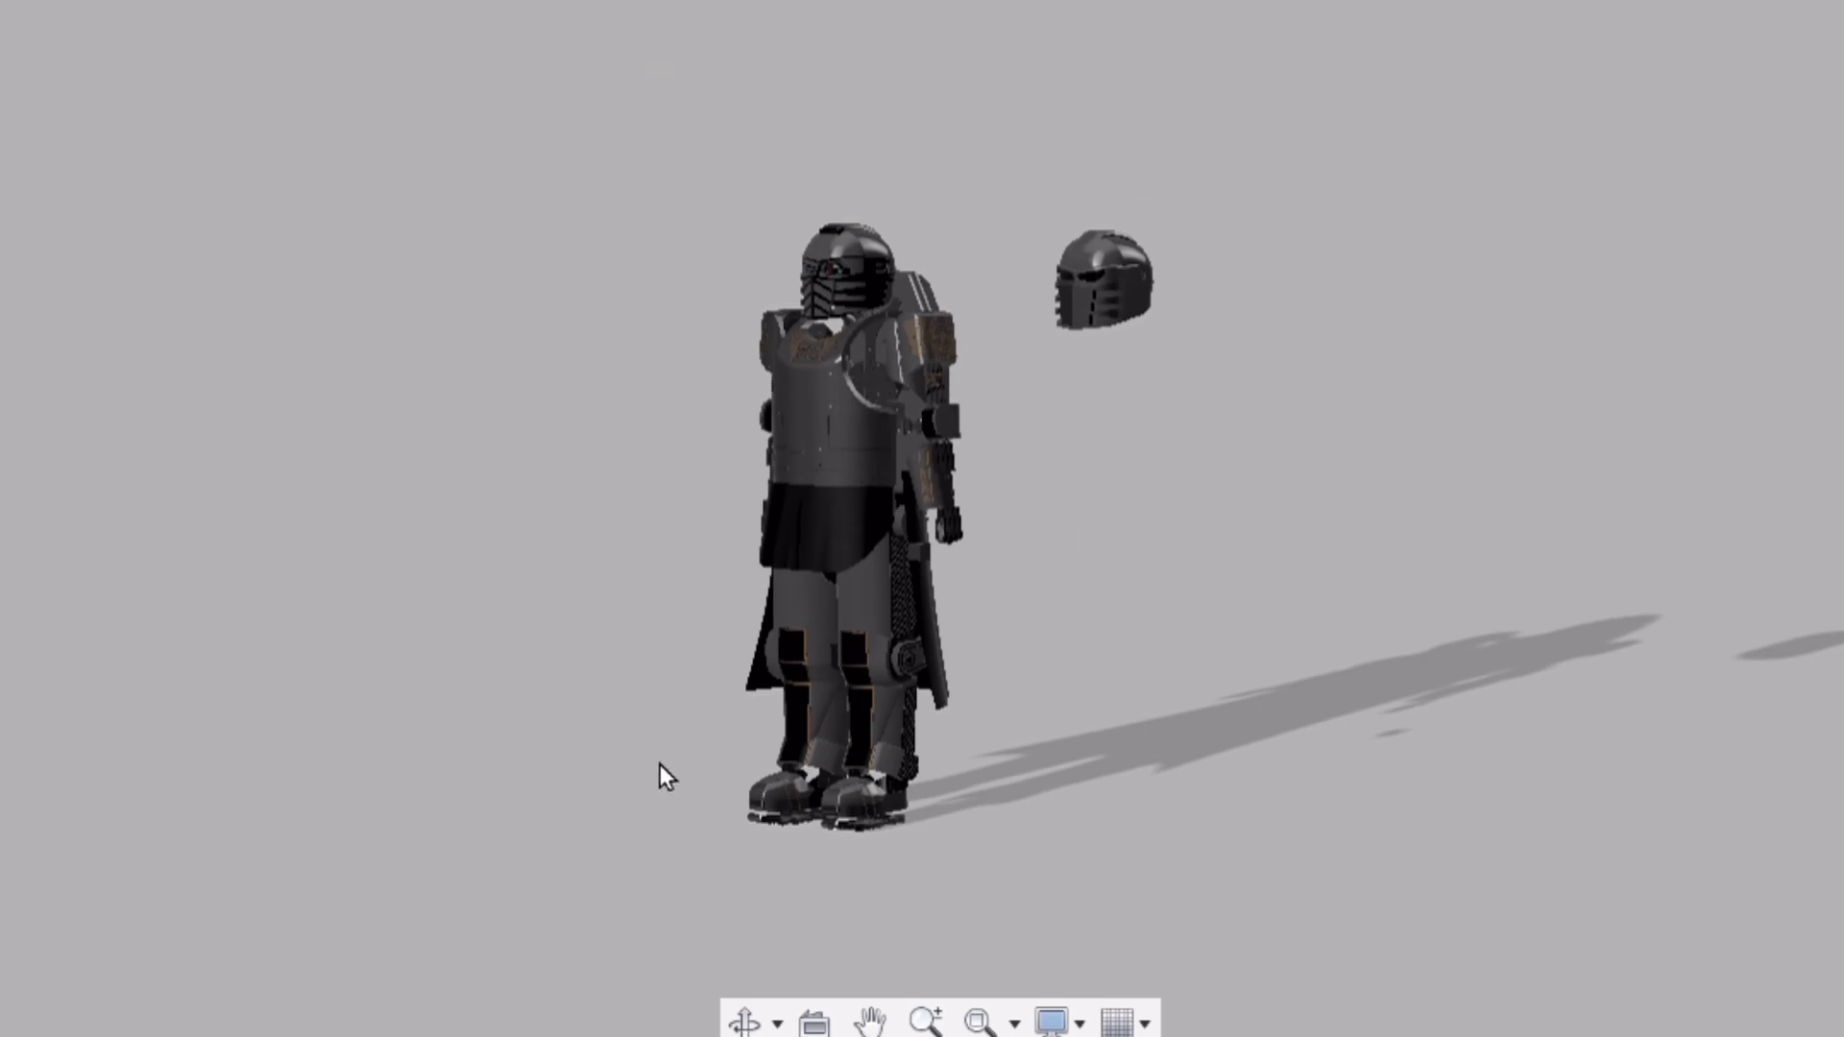
scroll(939, 470, "up", 6)
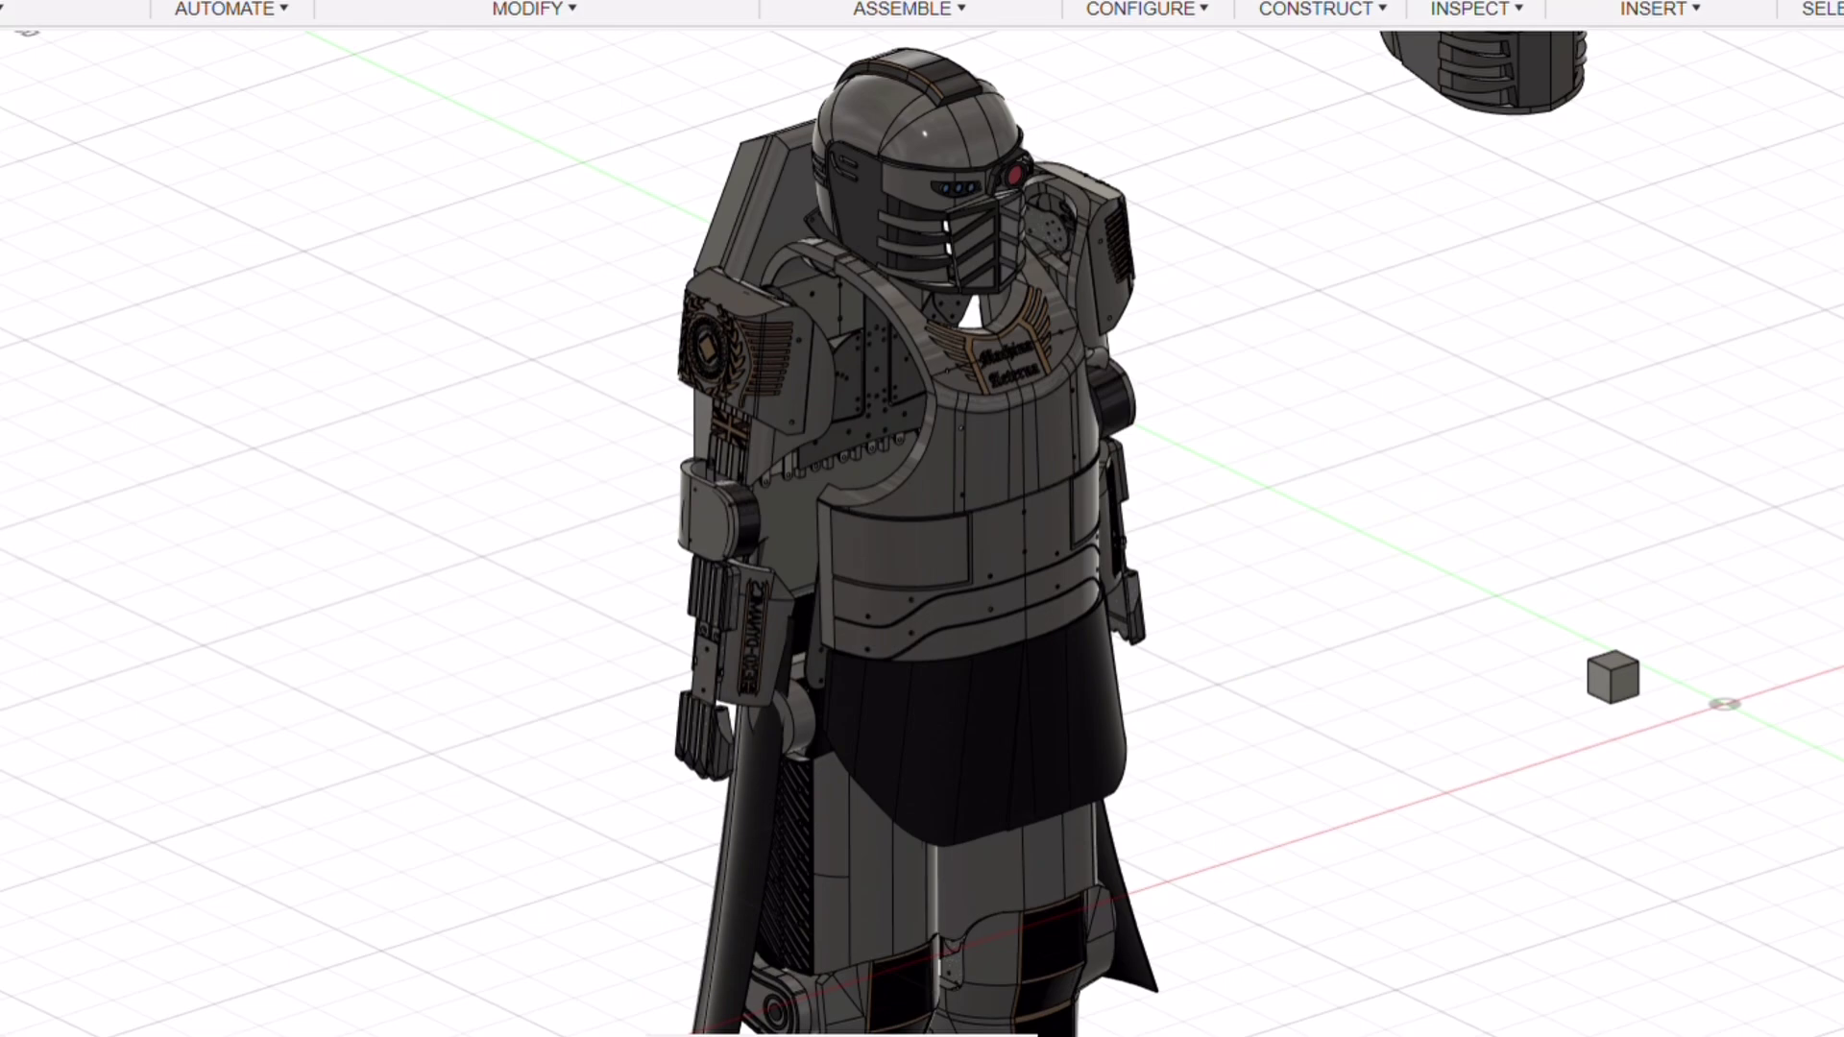
mouse_move(836, 535)
middle_mouse_down("shift")
mouse_move(816, 486)
mouse_move(739, 485)
middle_mouse_up("shift")
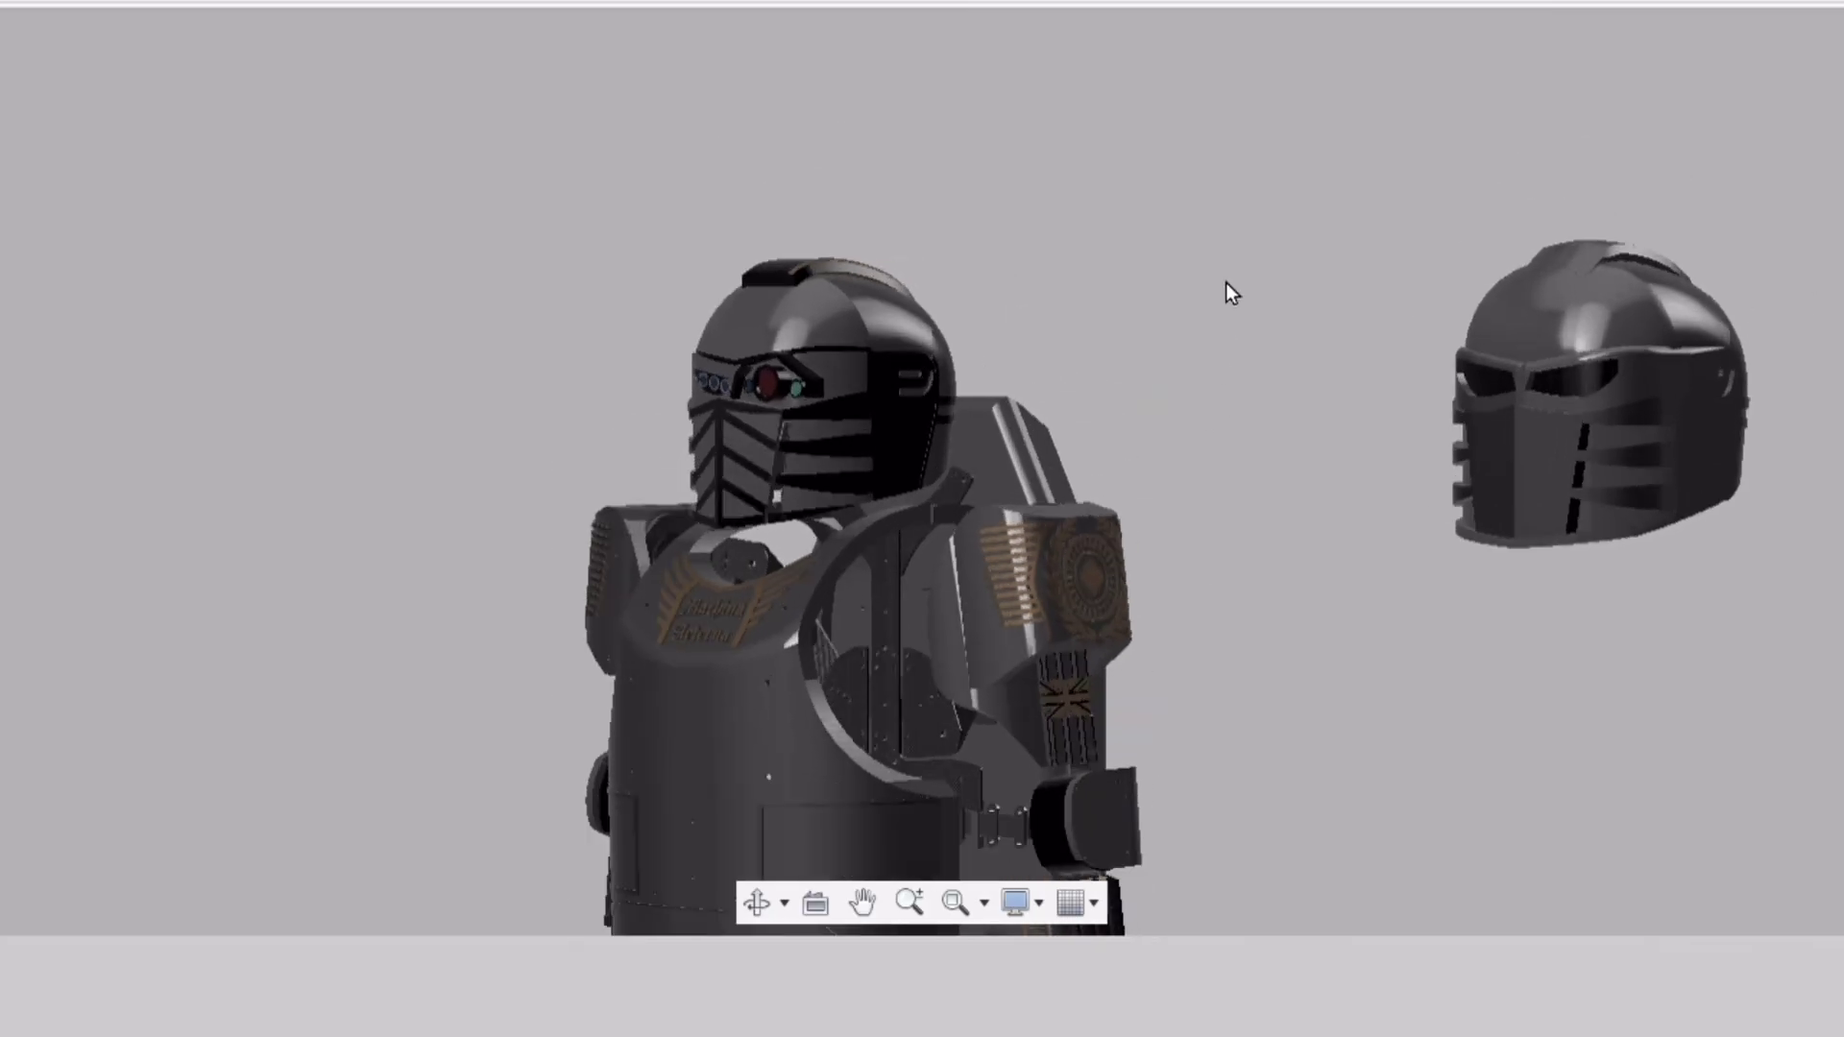
scroll(1228, 297, "up", 3)
scroll(1325, 677, "up", 2)
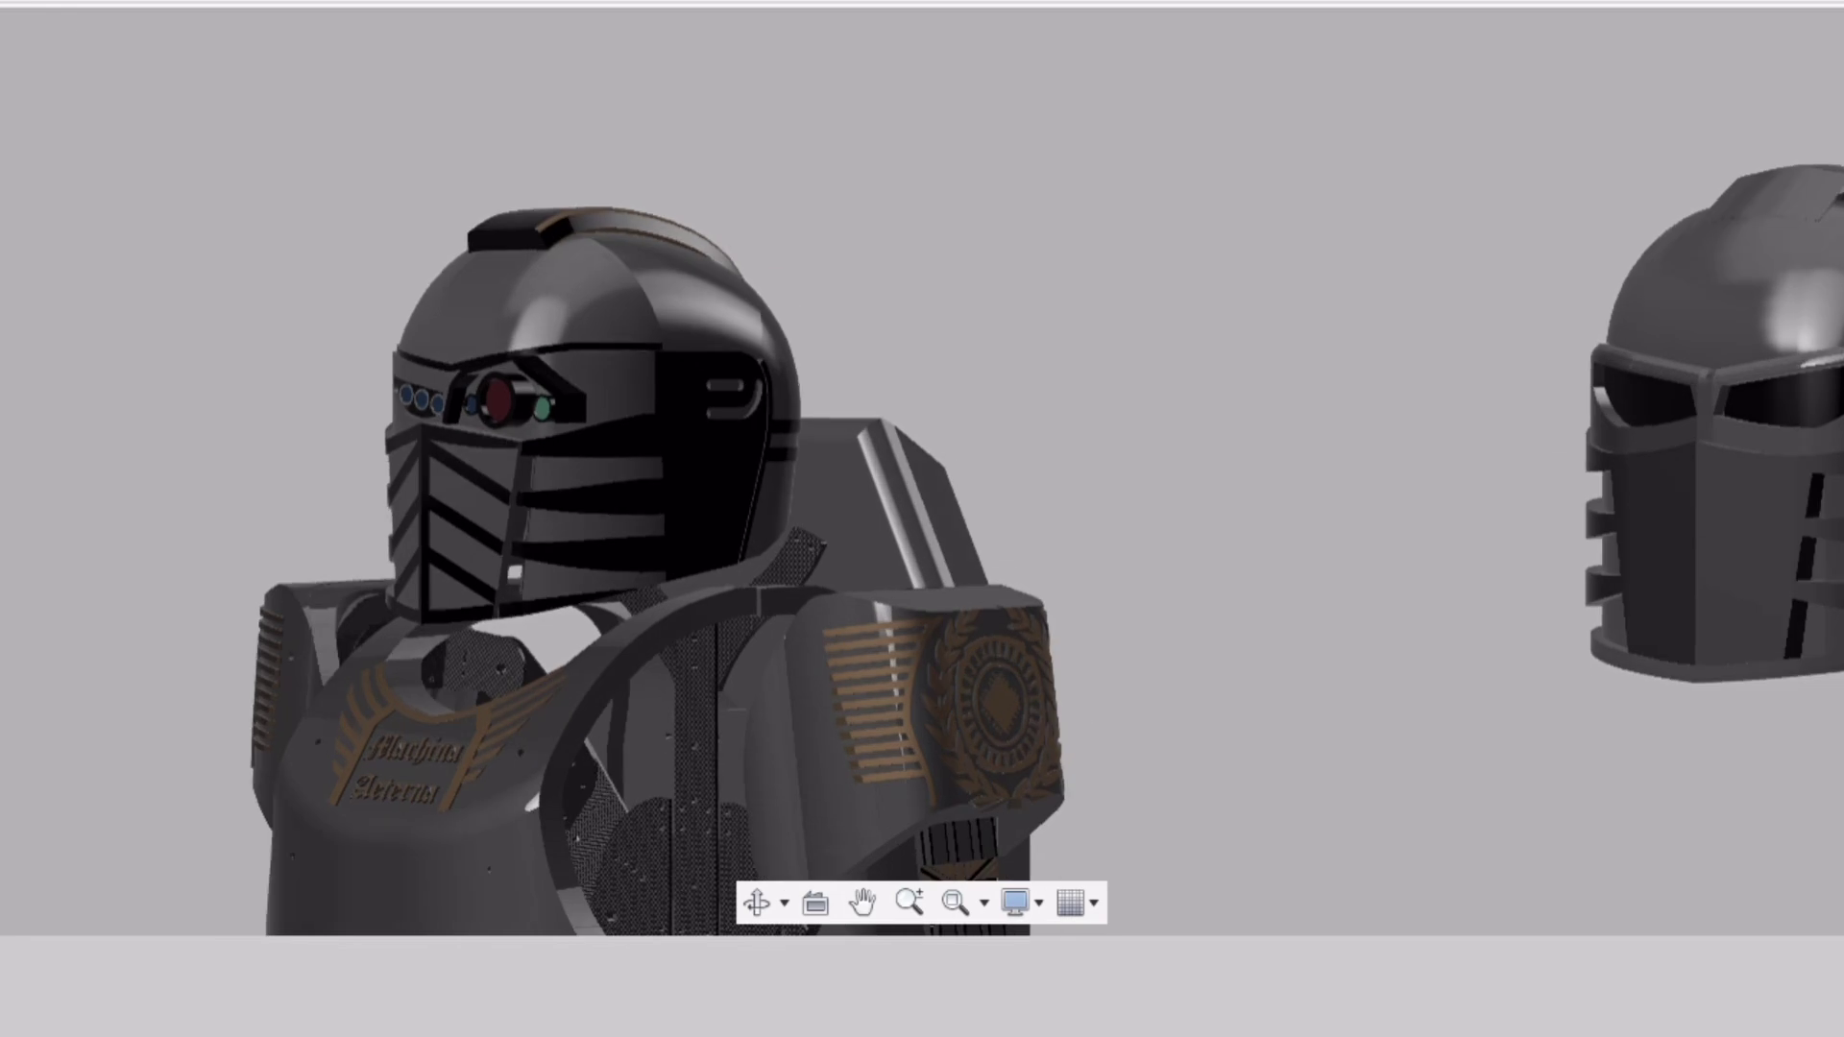
middle_click_drag(922, 461, 884, 461, "shift")
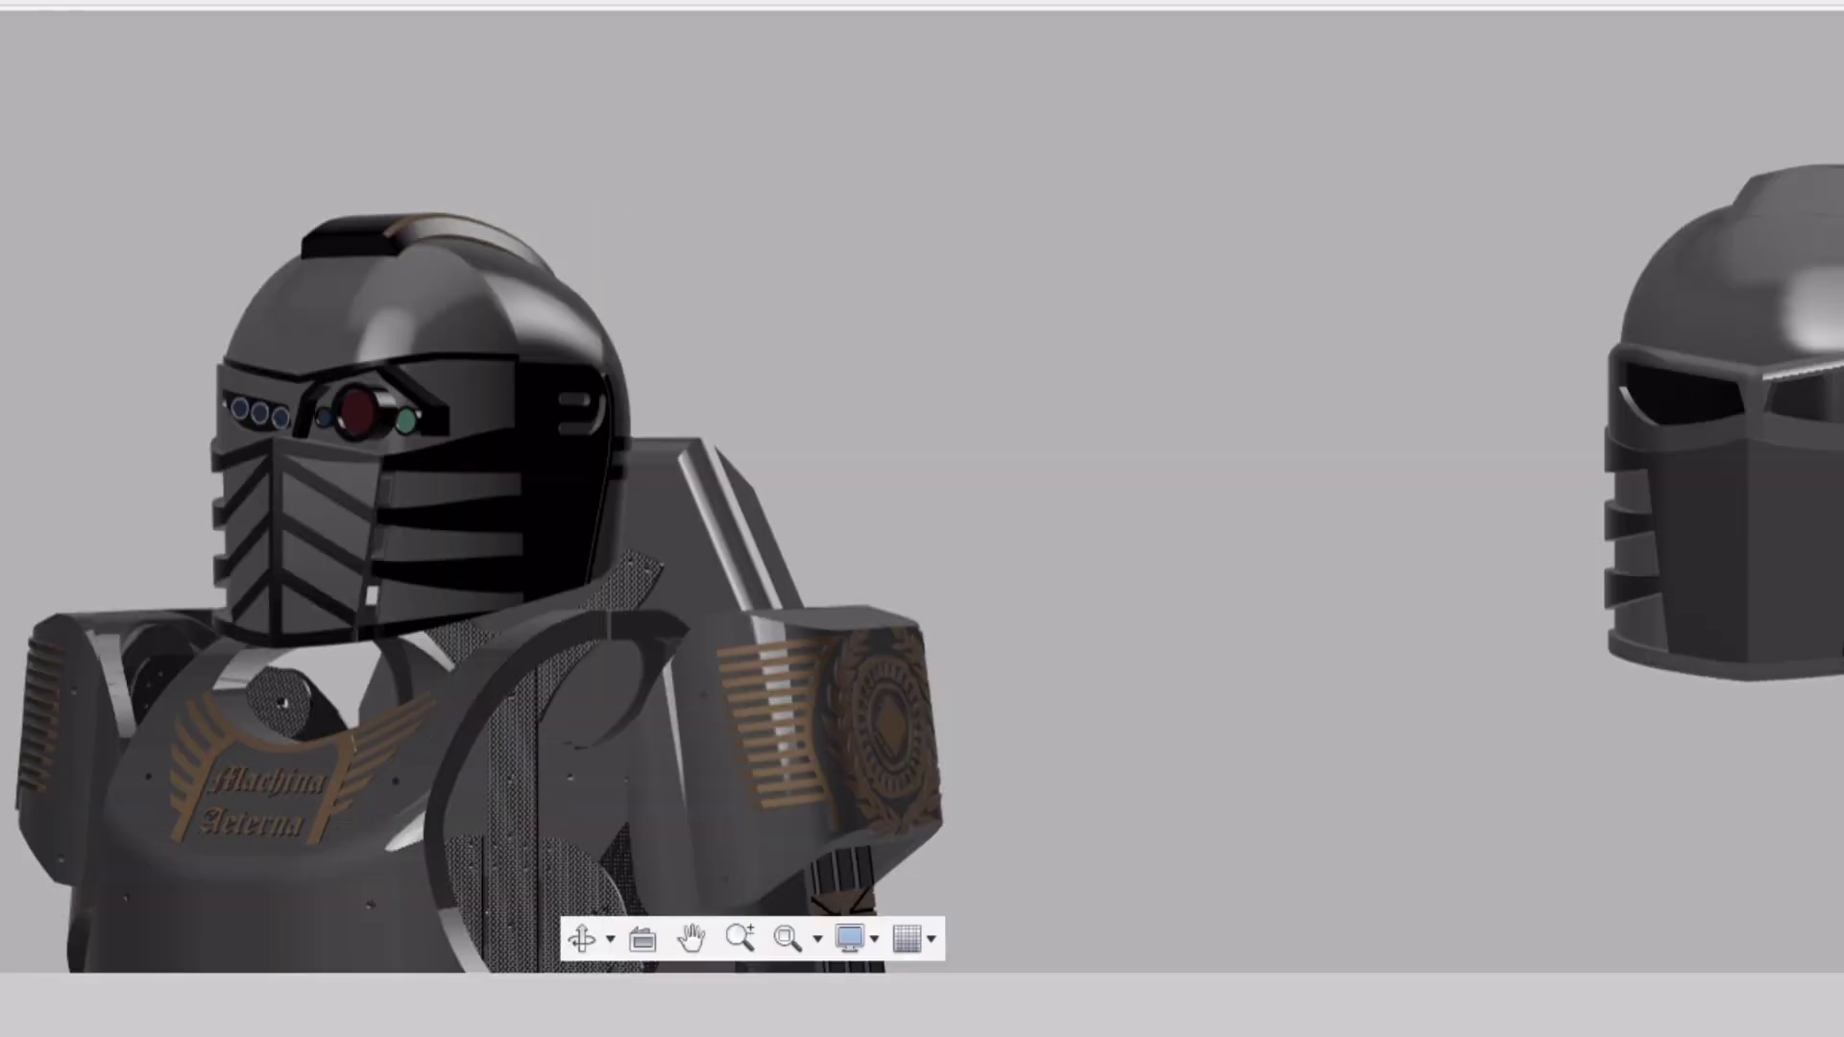
middle_click_drag(1340, 485, 1246, 581, "shift")
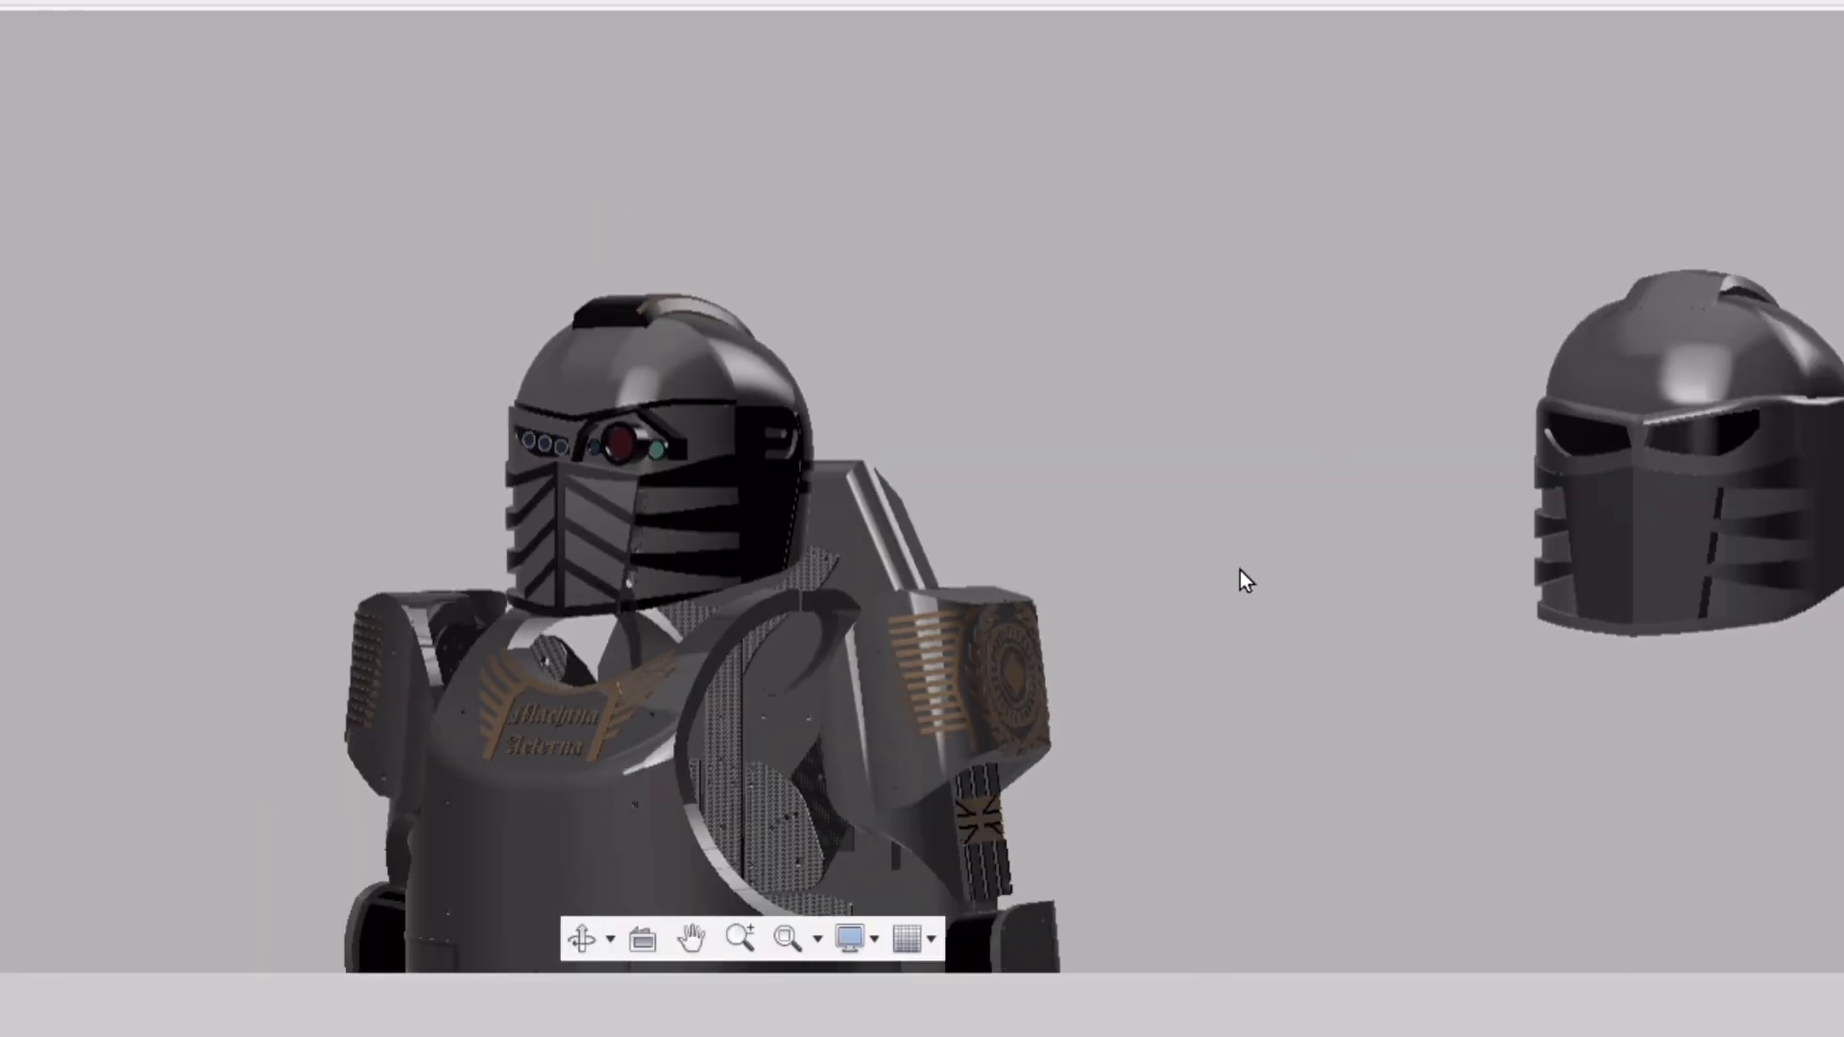
scroll(1246, 581, "up", 2)
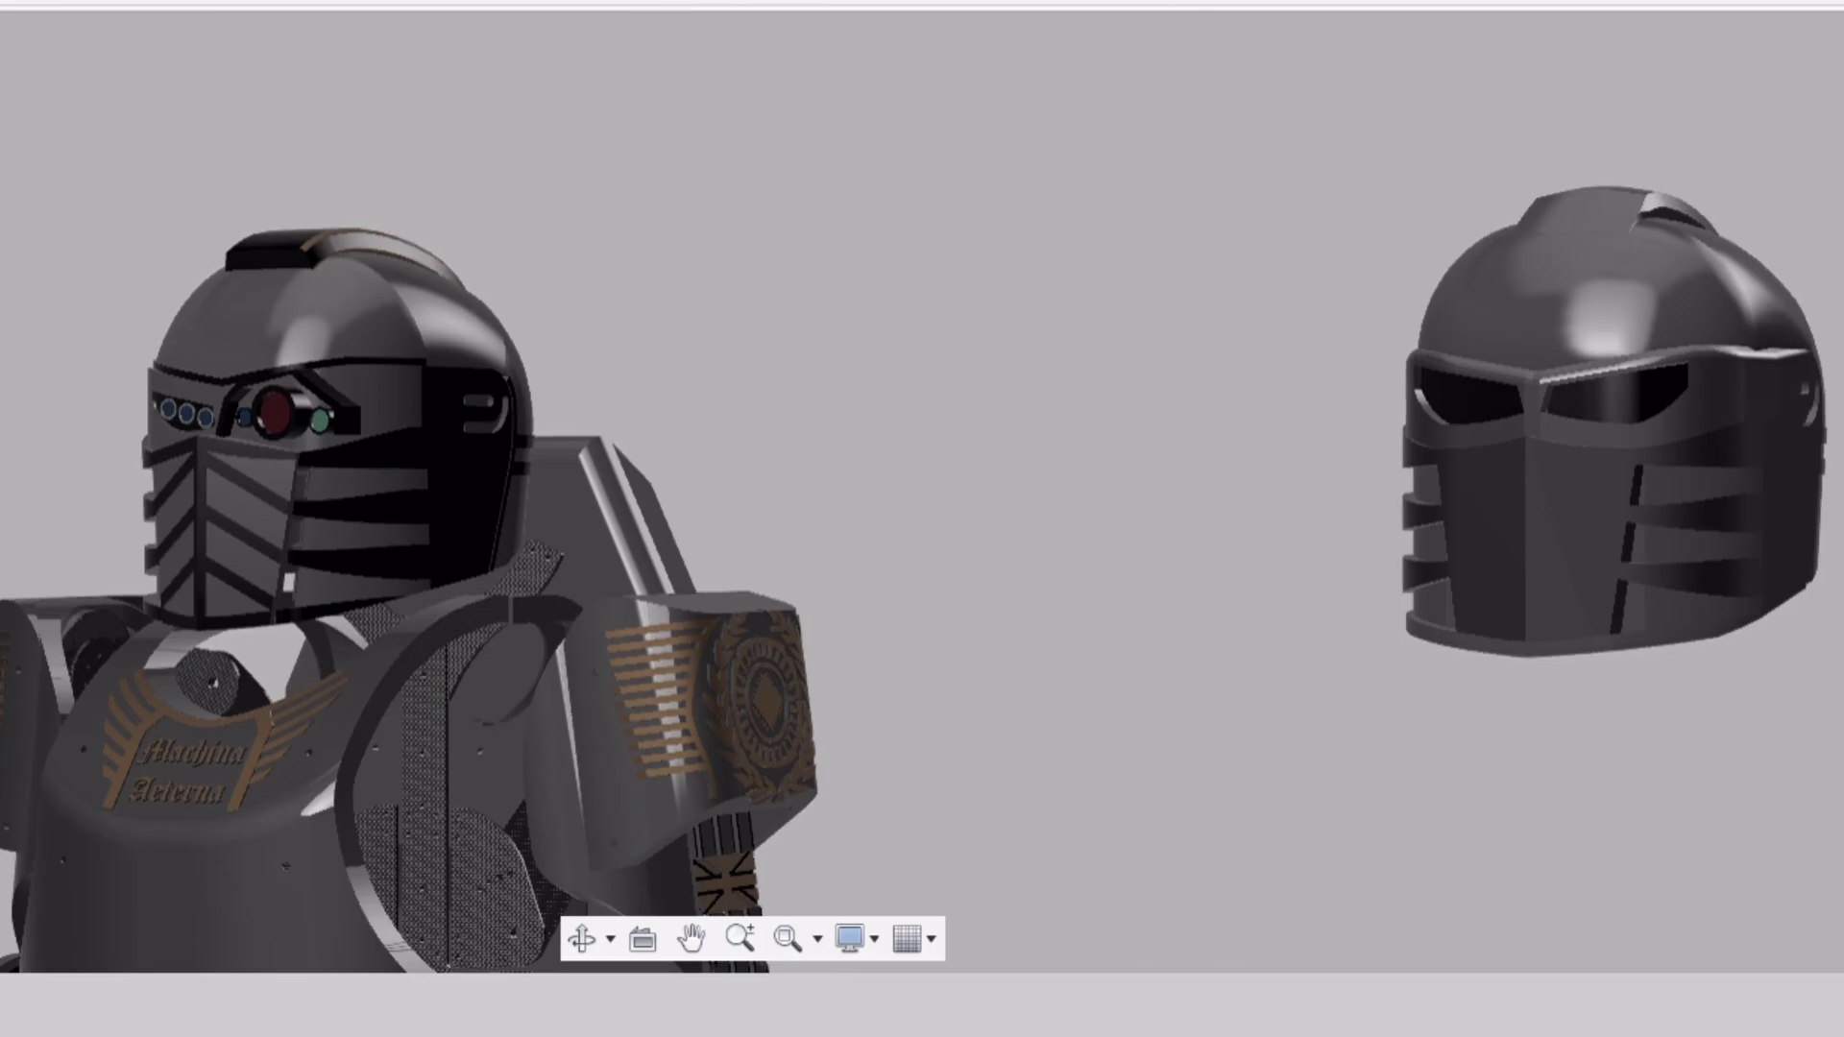